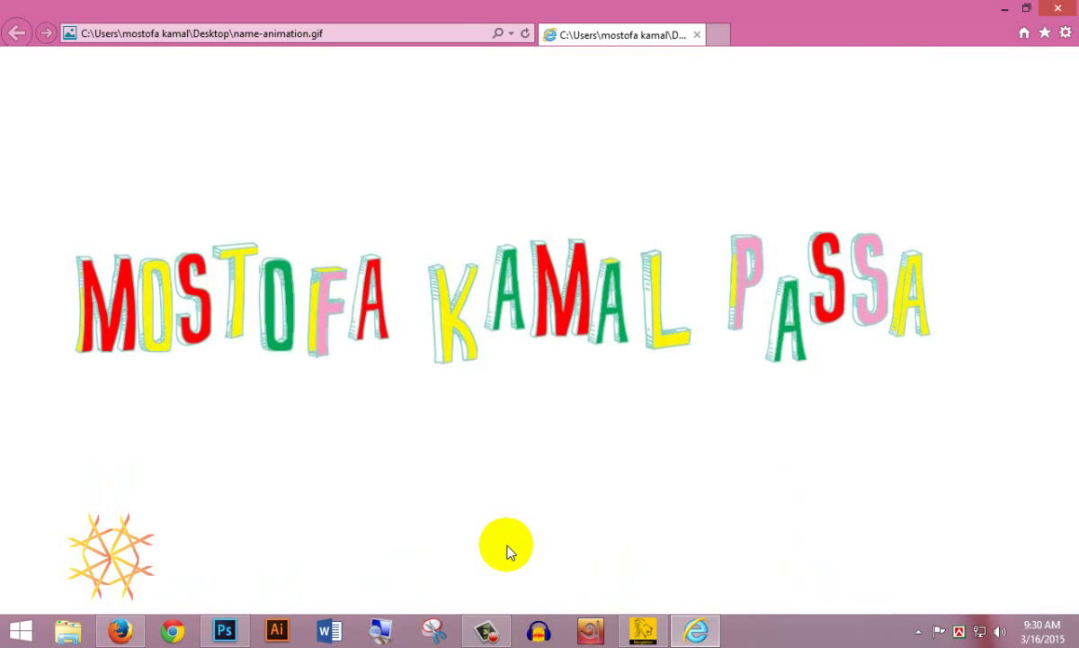
Close the name-animation GIF preview in Internet Explorer
{"action": "left_click", "coordinate": [1058, 9]}
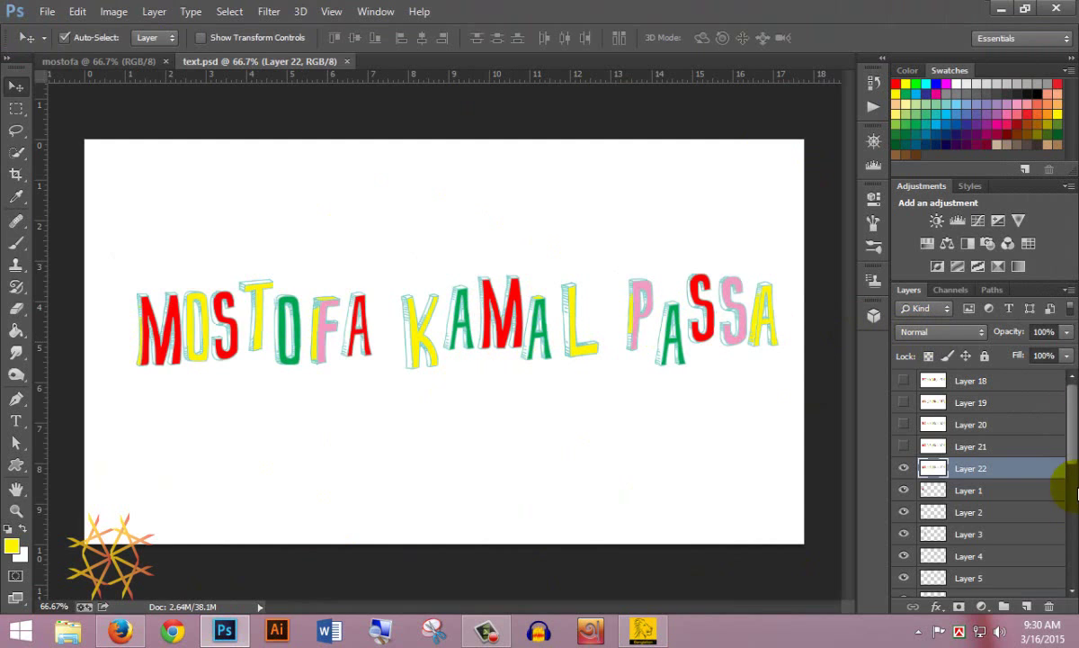
Close the old blank mostofa document
{"action": "mouse_move", "coordinate": [1070, 434]}
{"action": "left_mouse_down"}
{"action": "mouse_move", "coordinate": [1076, 562]}
{"action": "mouse_move", "coordinate": [1071, 304]}
{"action": "left_mouse_up"}
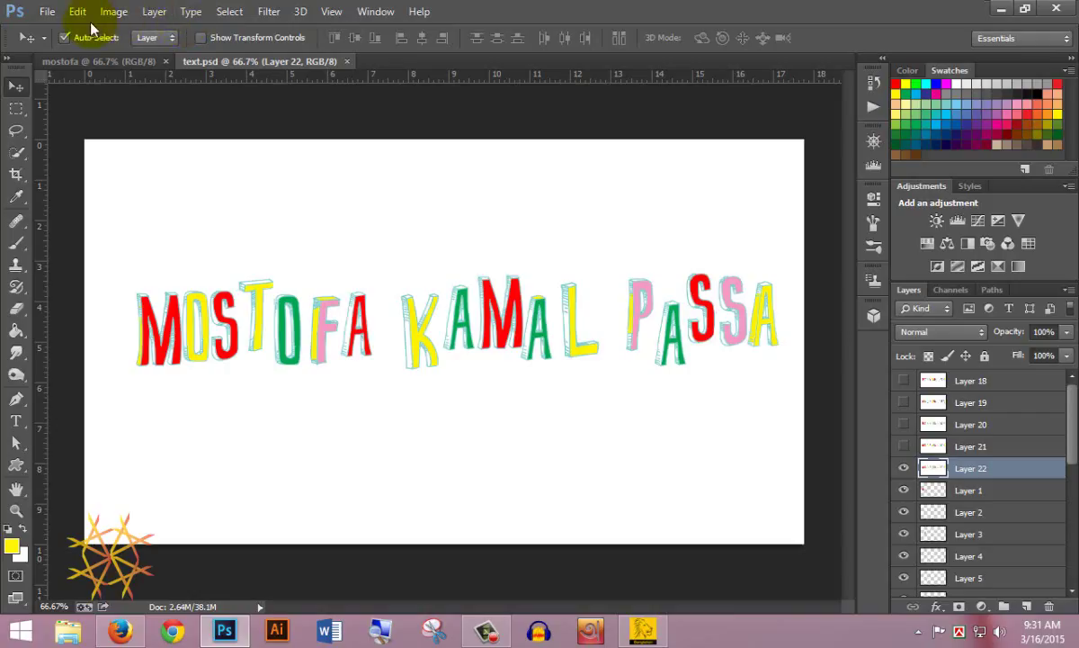
{"action": "left_click", "coordinate": [106, 61]}
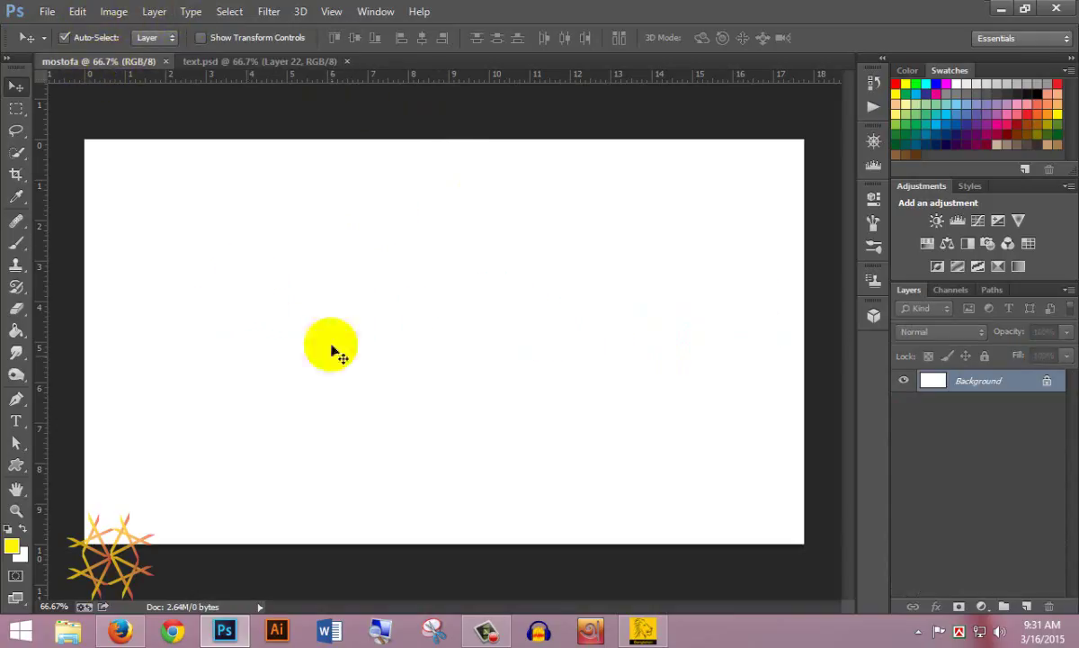
{"action": "left_click", "coordinate": [166, 62]}
Create a new 1280×720 px, 72 ppi sRGB IEC61966-2.1 document named mostofa
{"action": "left_click", "coordinate": [47, 11]}
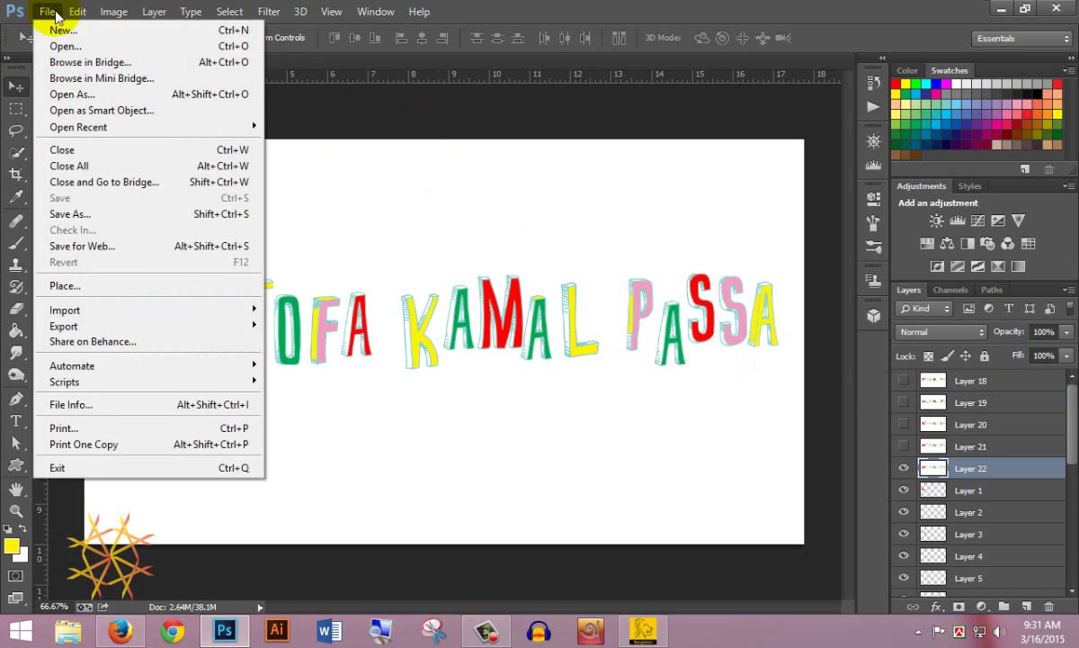
{"action": "left_click", "coordinate": [52, 25]}
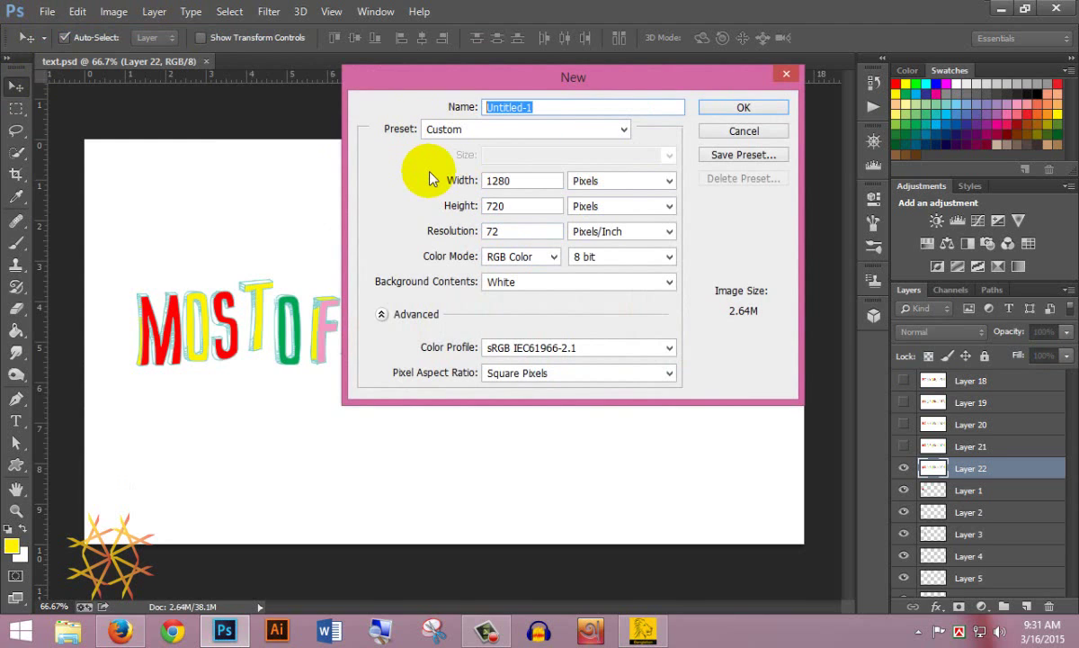
{"action": "type", "text": "mostofa"}
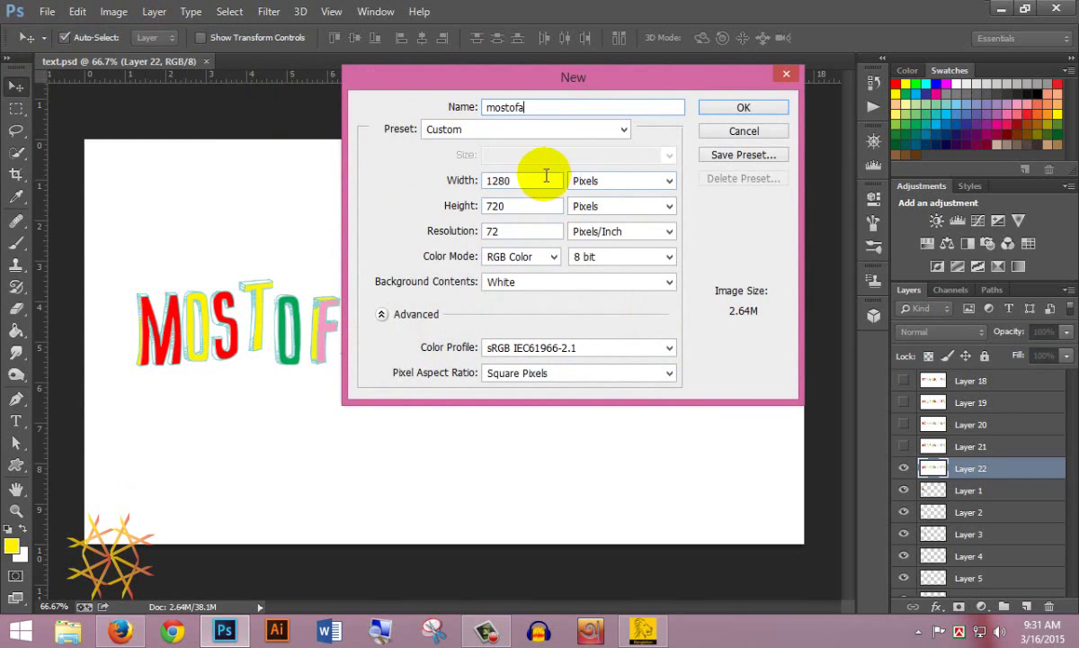
{"action": "key", "text": "Tab"}
{"action": "key", "text": "Tab"}
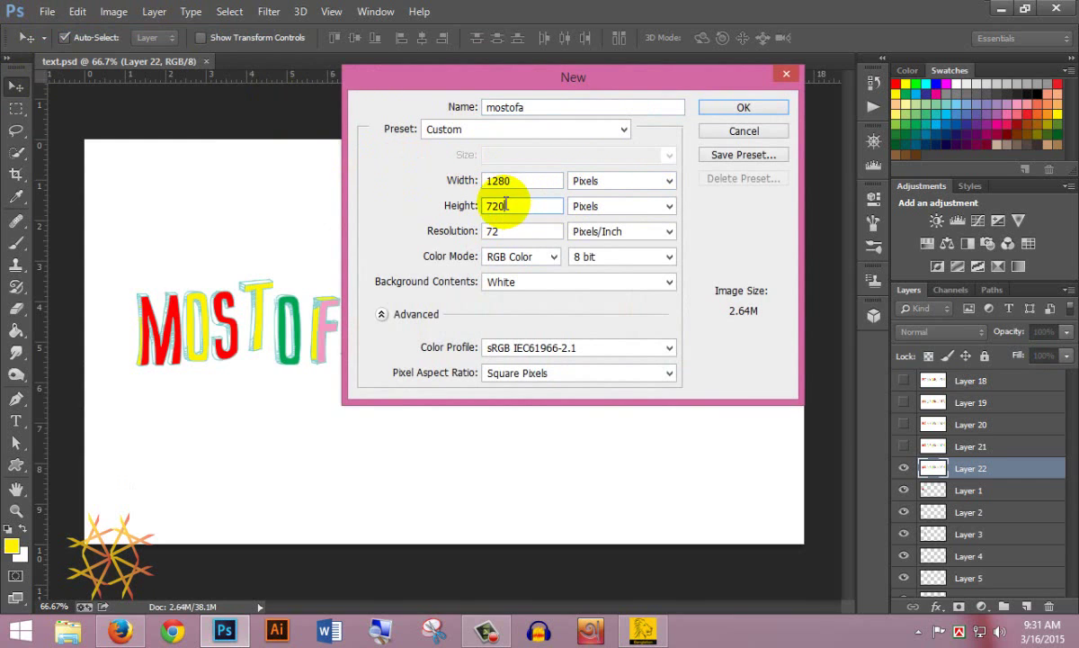
{"action": "key", "text": "Tab"}
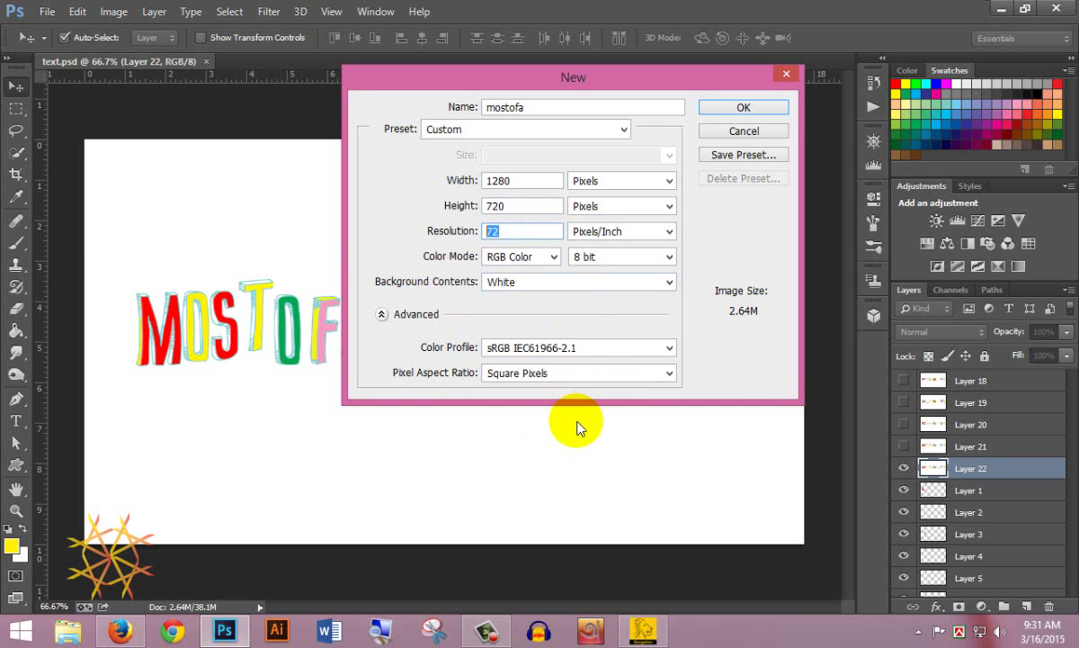
{"action": "left_click", "coordinate": [590, 349]}
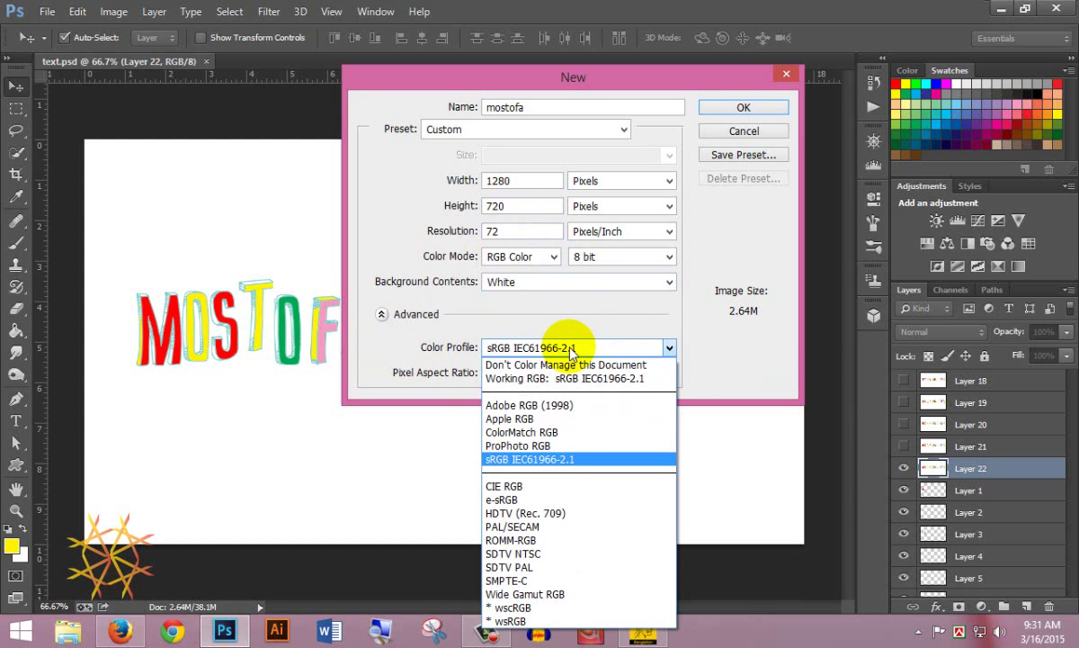
{"action": "left_click", "coordinate": [528, 461]}
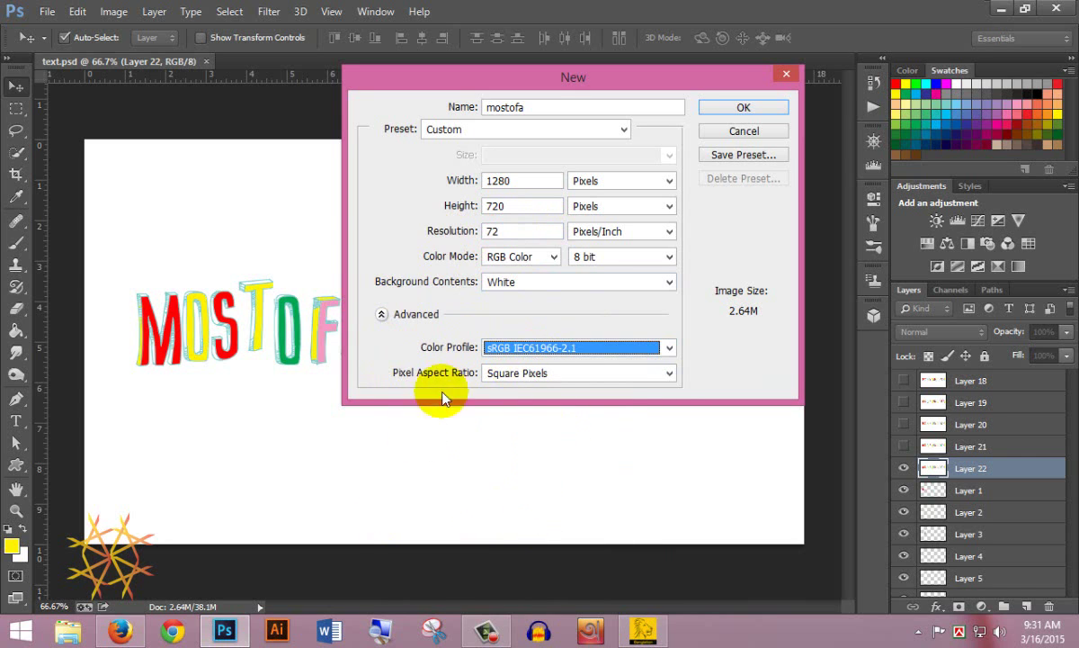
{"action": "left_click", "coordinate": [751, 110]}
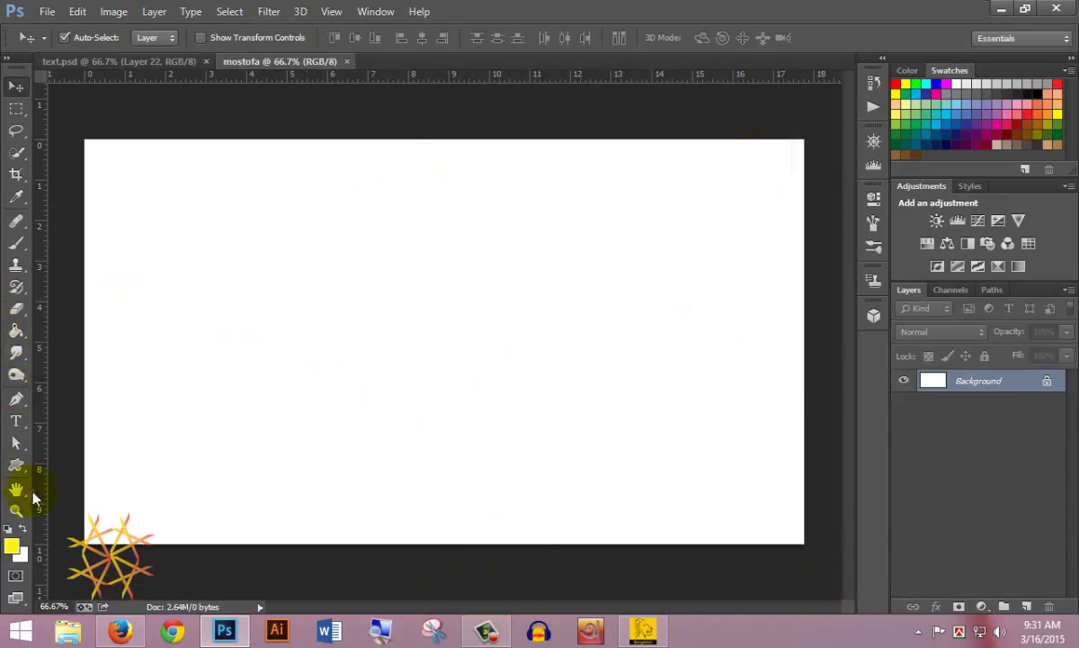
Type 'mostofa kamal' left of centre on the canvas with the Type tool
{"action": "left_click", "coordinate": [15, 420]}
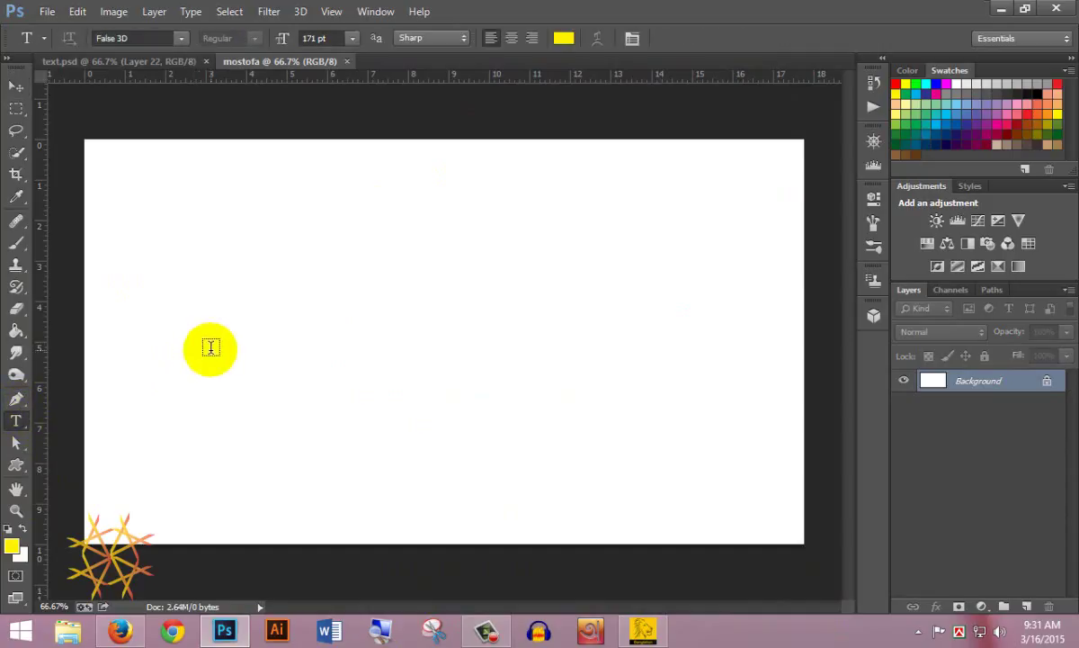
{"action": "left_click", "coordinate": [211, 347]}
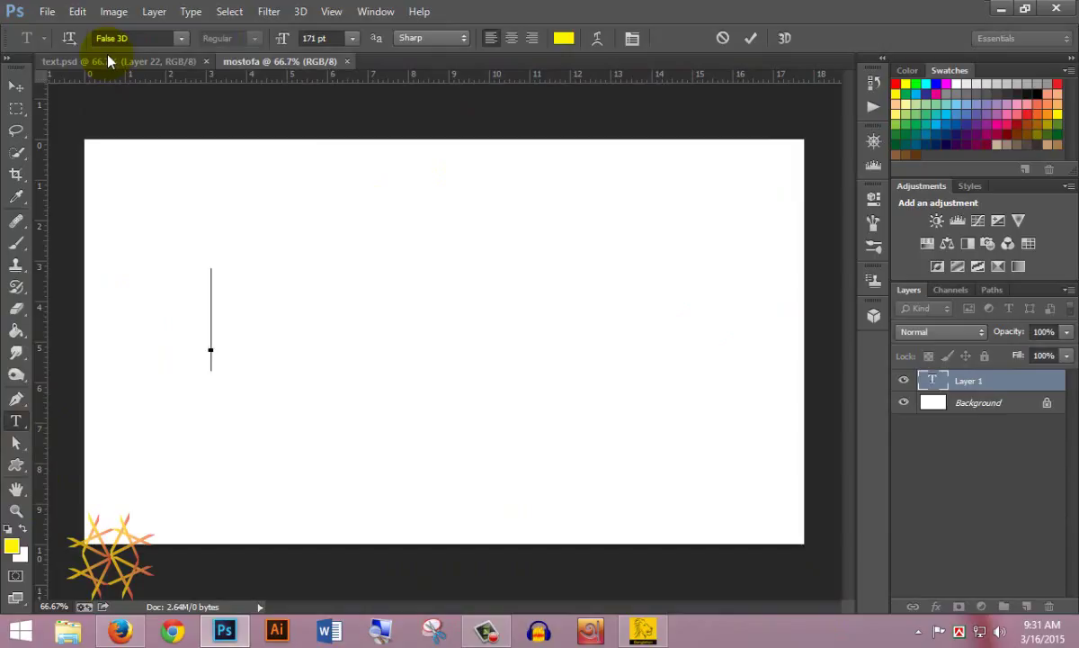
{"action": "type", "text": "mostofa"}
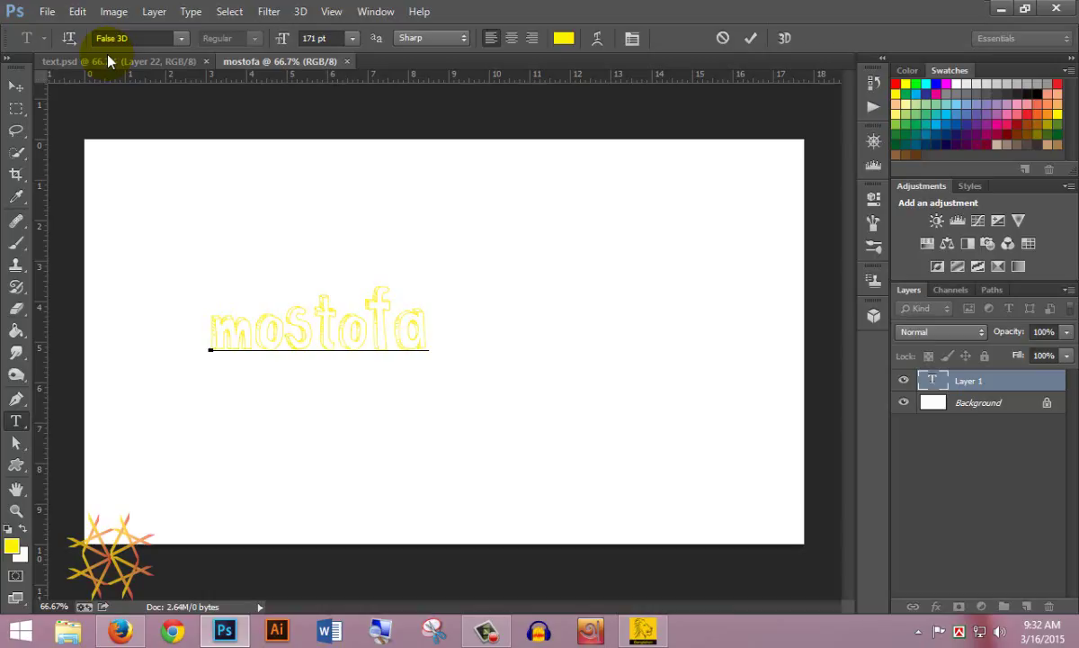
{"action": "key", "text": "Left"}
{"action": "key", "text": "Left"}
{"action": "key", "text": "Left"}
{"action": "key", "text": "Left"}
{"action": "key", "text": "Left"}
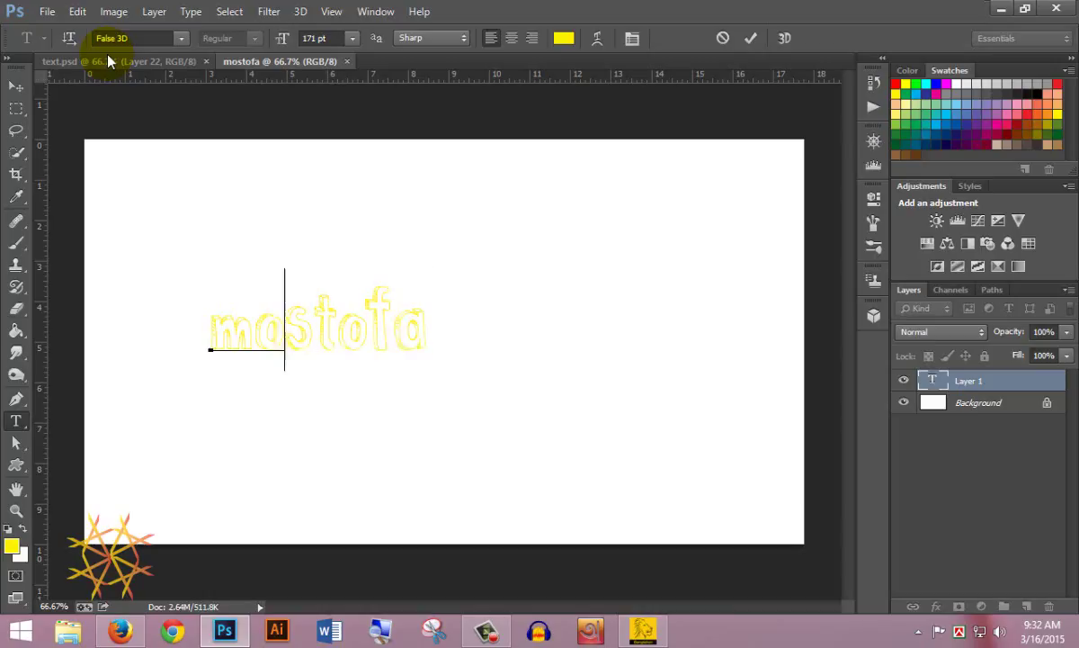
{"action": "key", "text": "Delete"}
{"action": "key", "text": "Delete"}
{"action": "key", "text": "Delete"}
{"action": "key", "text": "BackSpace"}
{"action": "key", "text": "BackSpace"}
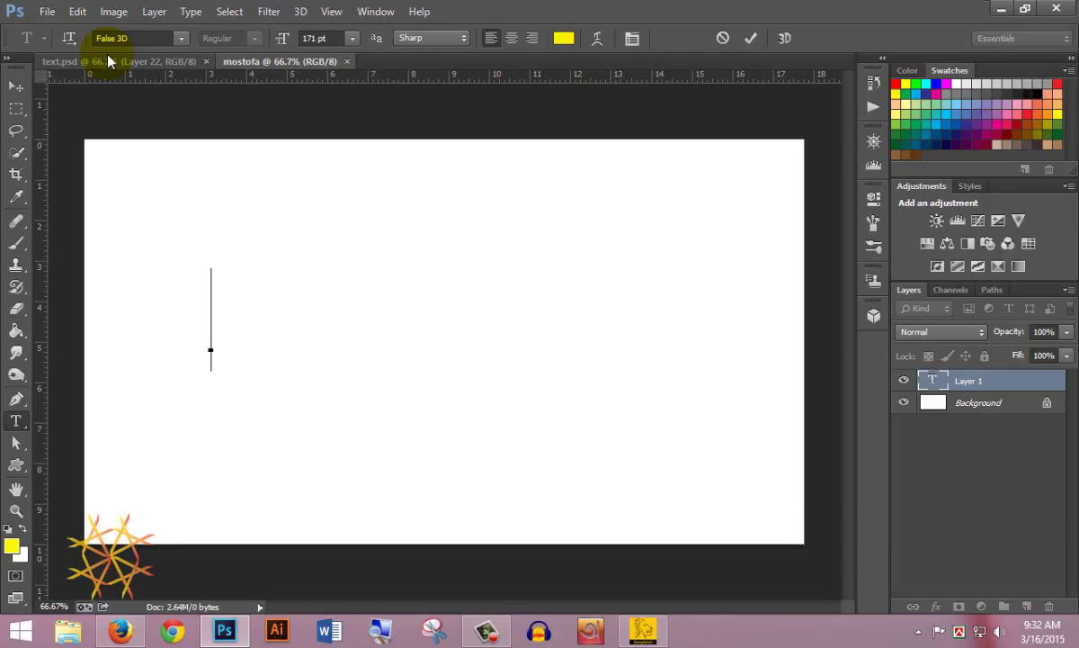
{"action": "type", "text": "m"}
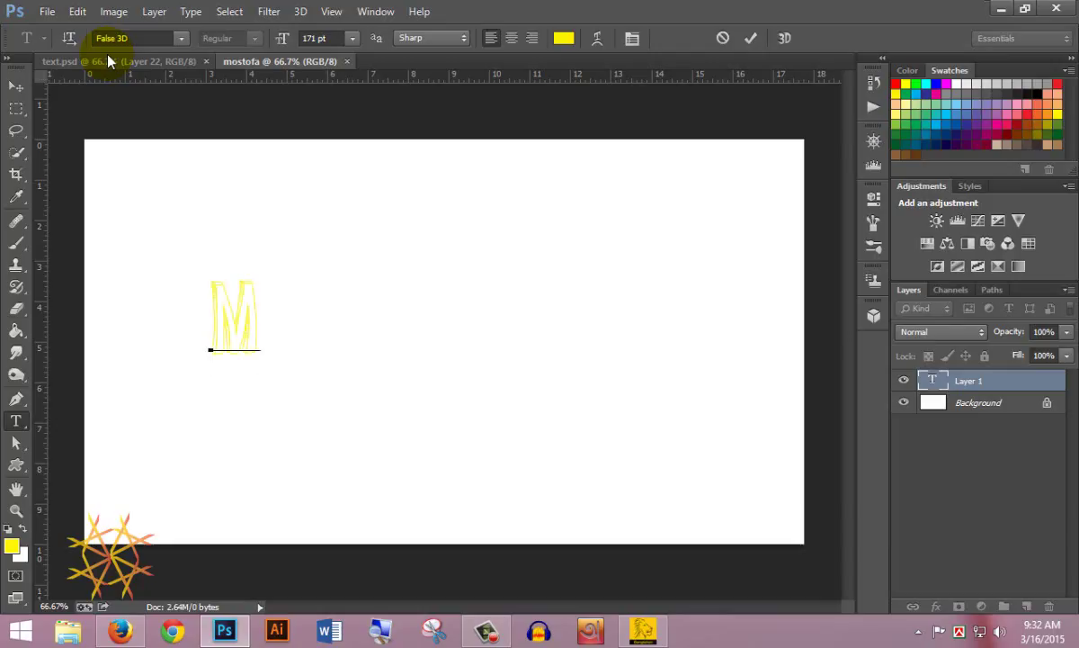
{"action": "type", "text": "ostofa"}
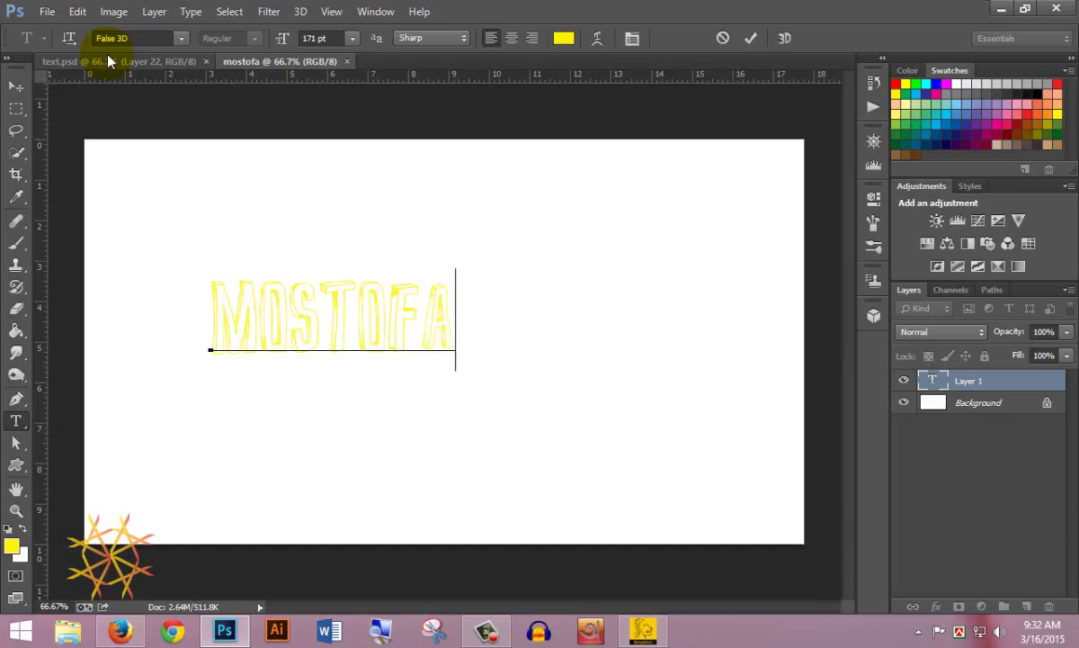
{"action": "type", "text": " kamal"}
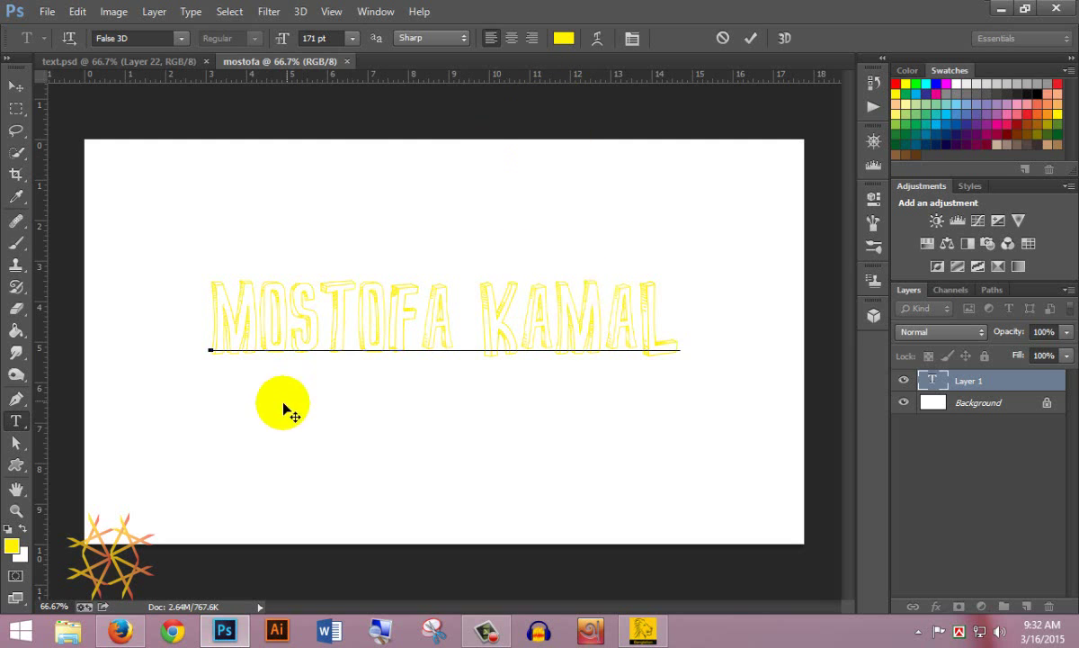
{"action": "left_click_drag", "start_coordinate": [682, 319], "coordinate": [555, 320]}
{"action": "key", "text": "ctrl+a"}
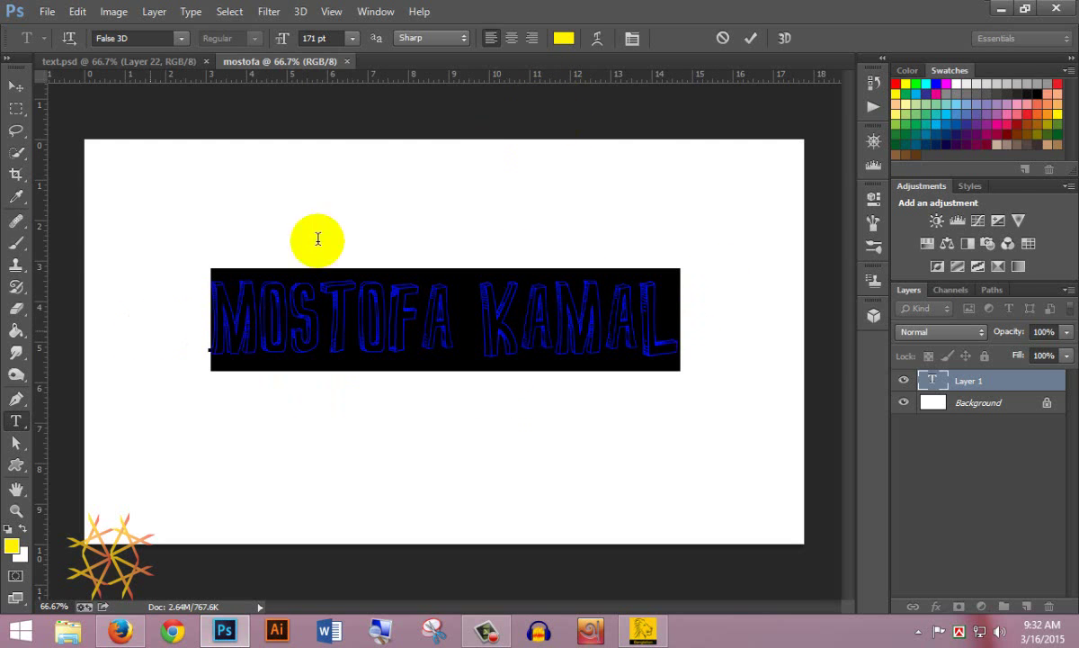
{"action": "left_click", "coordinate": [564, 38]}
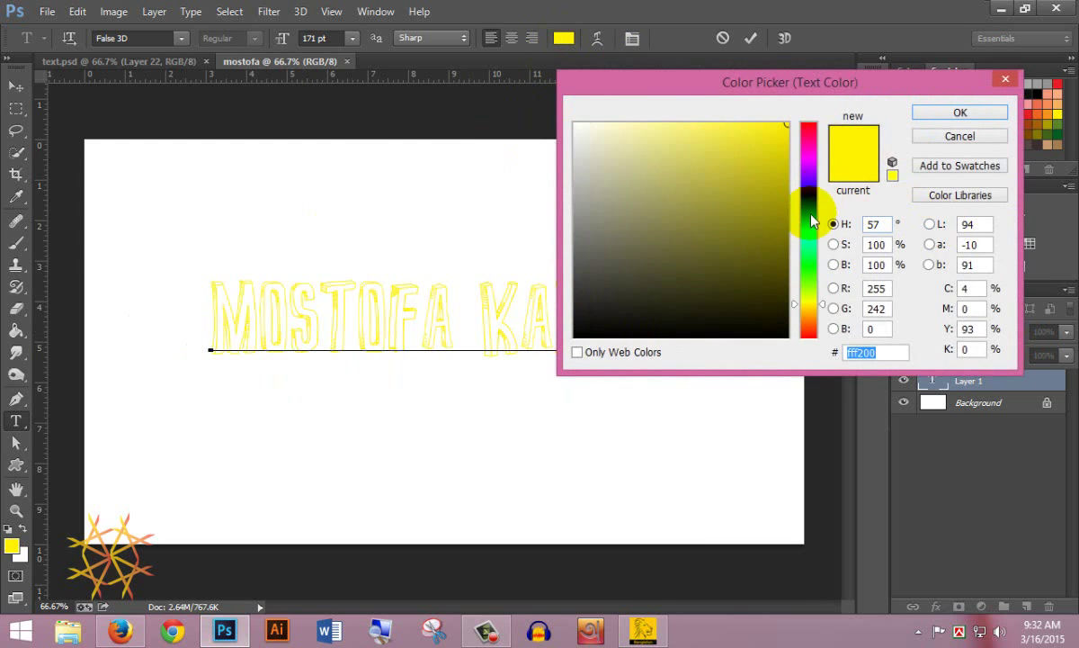
{"action": "left_click", "coordinate": [807, 225]}
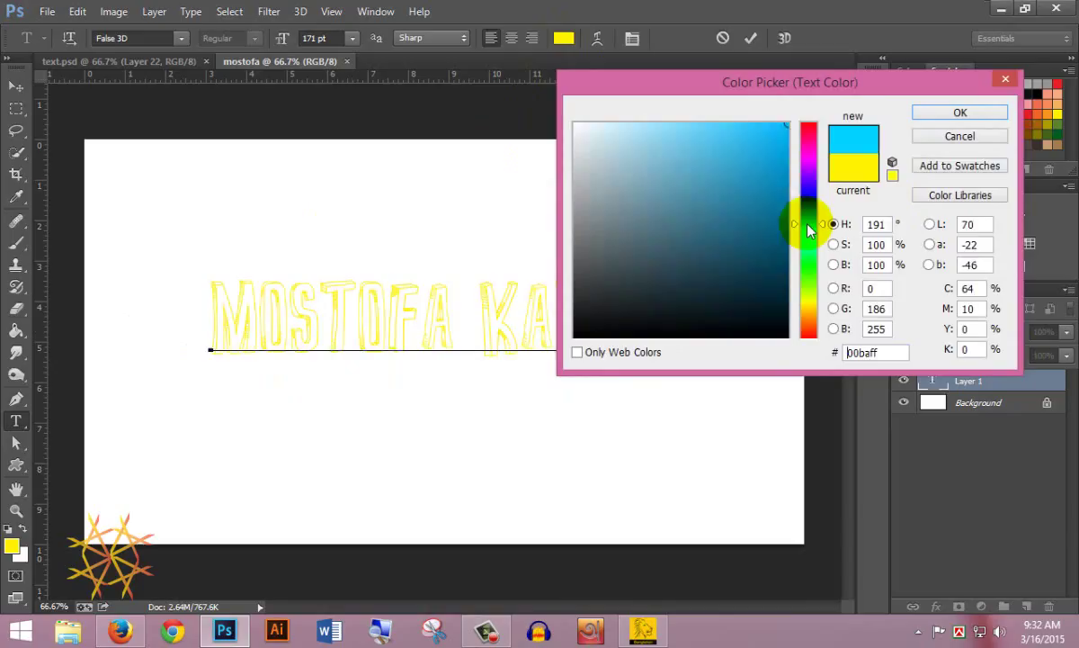
{"action": "left_click", "coordinate": [960, 112]}
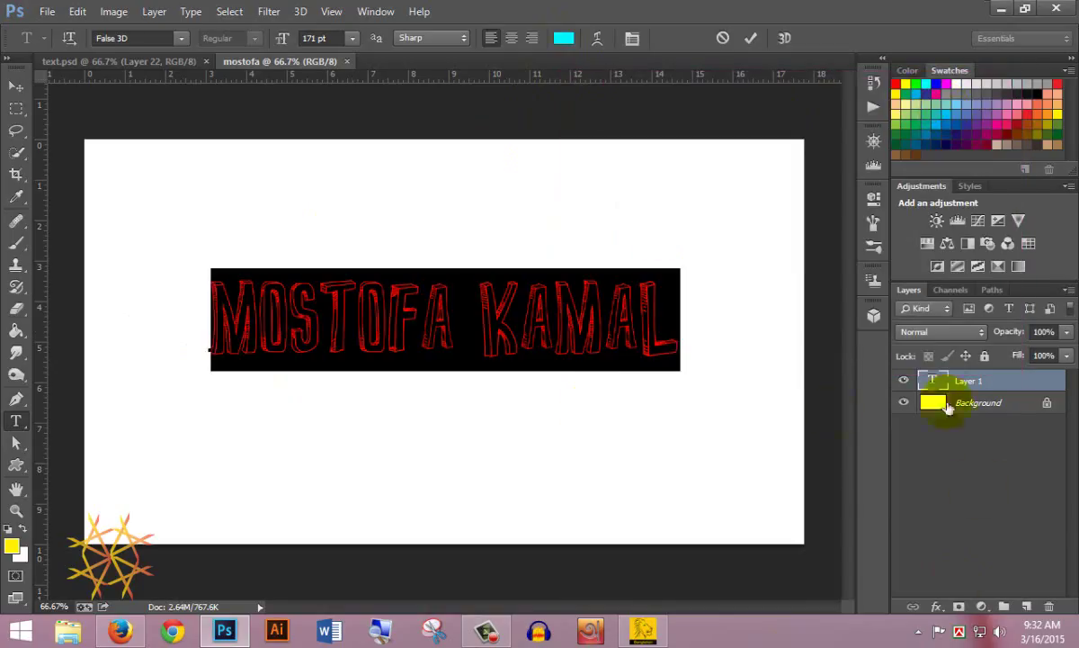
{"action": "left_click", "coordinate": [907, 487]}
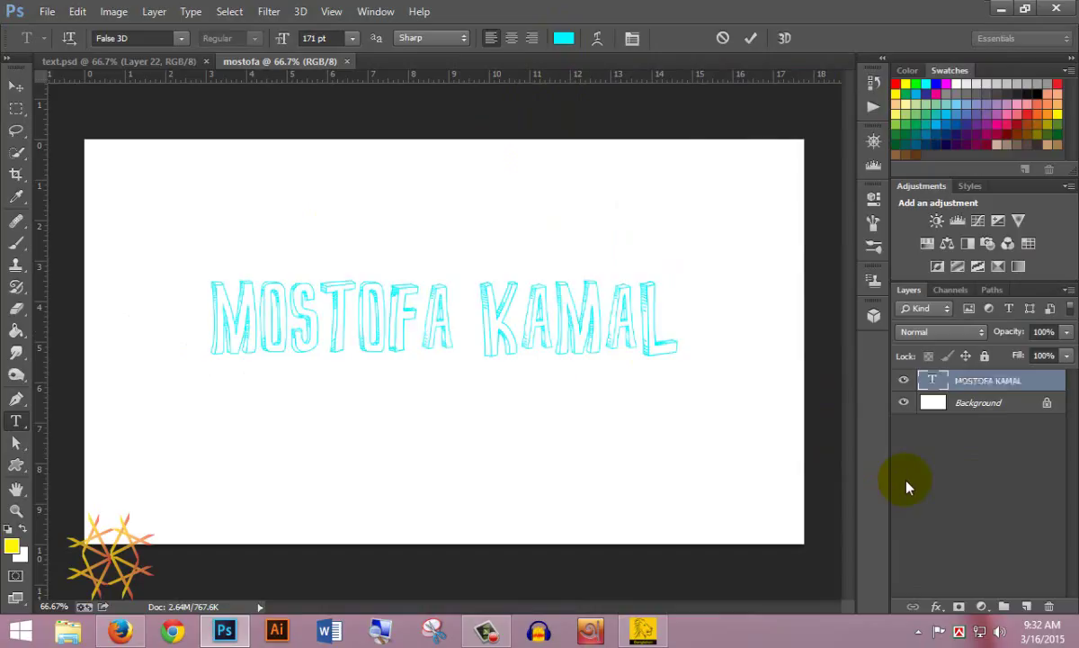
{"action": "left_click", "coordinate": [988, 383]}
{"action": "key", "text": "ctrl+j"}
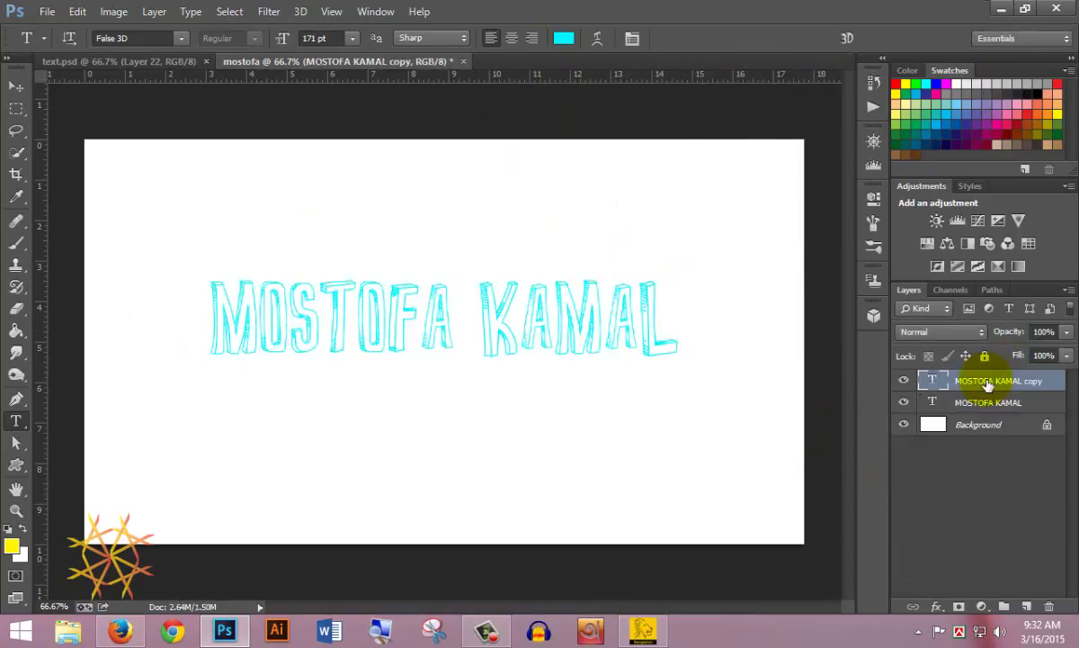
{"action": "left_click", "coordinate": [904, 402]}
{"action": "right_click", "coordinate": [980, 382]}
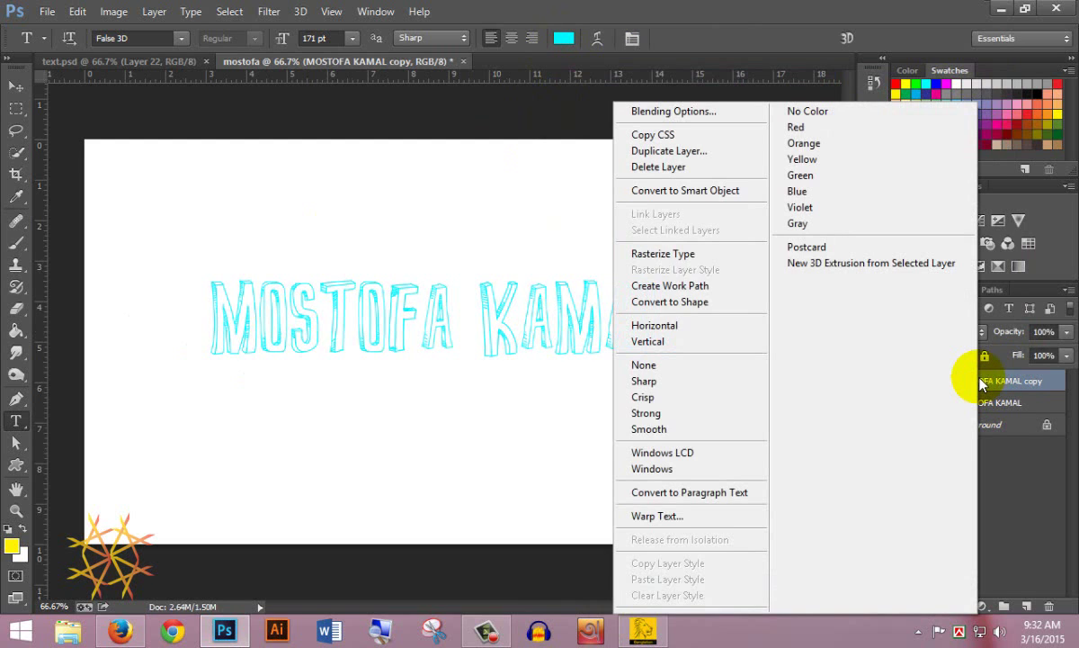
{"action": "left_click", "coordinate": [701, 258]}
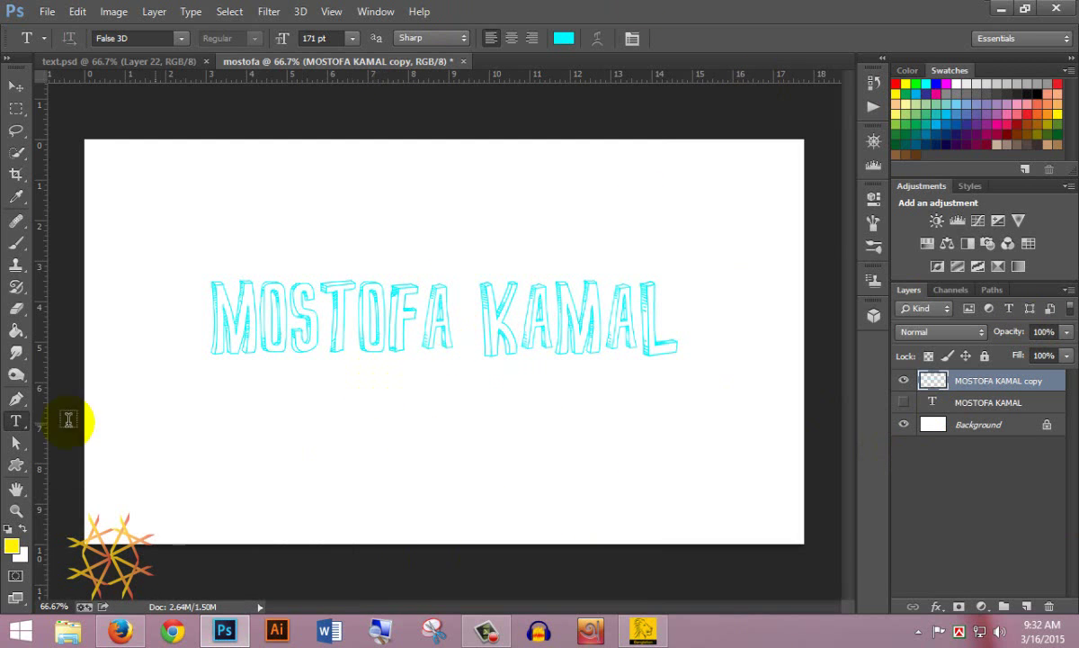
{"action": "left_click", "coordinate": [263, 335]}
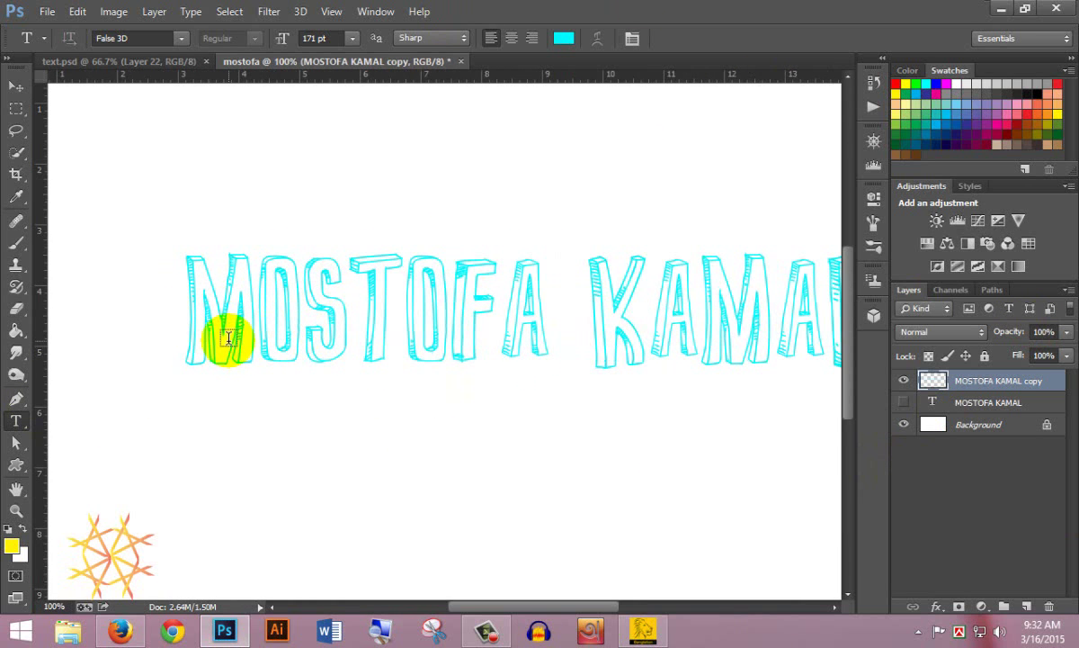
{"action": "left_click", "coordinate": [18, 334]}
{"action": "right_click", "coordinate": [21, 342]}
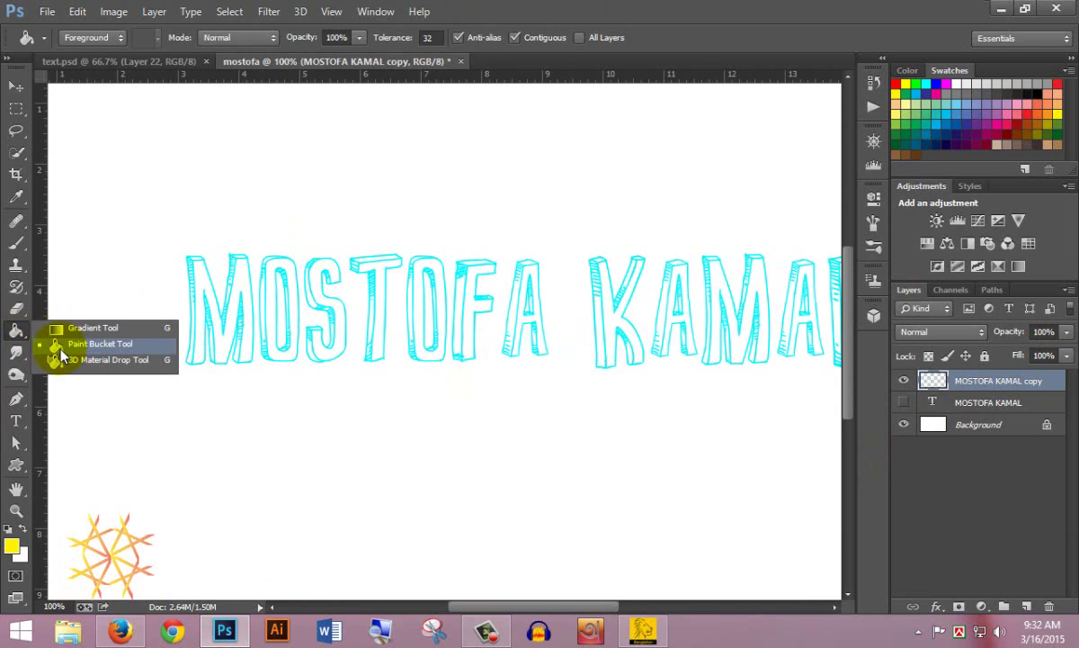
{"action": "left_click", "coordinate": [108, 346]}
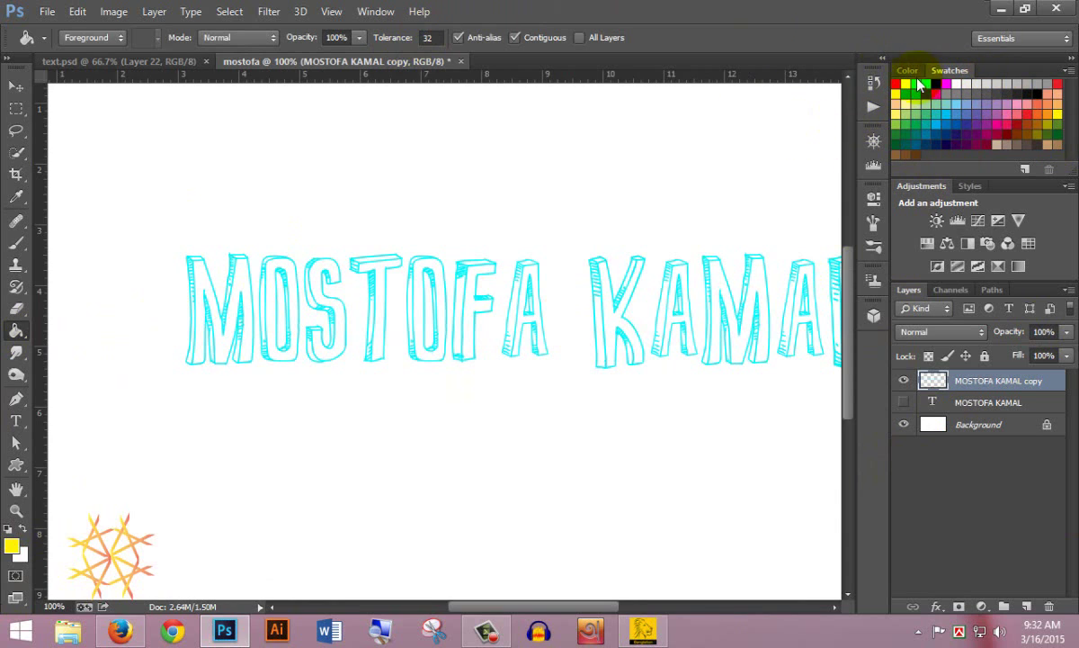
{"action": "left_click", "coordinate": [379, 11]}
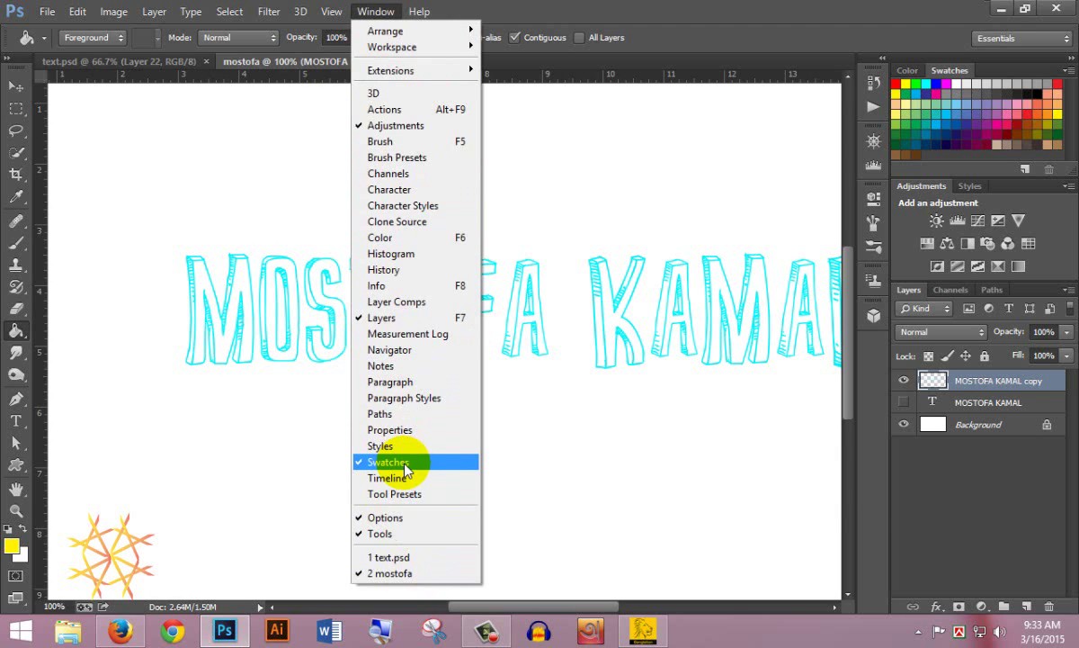
{"action": "left_click", "coordinate": [913, 495]}
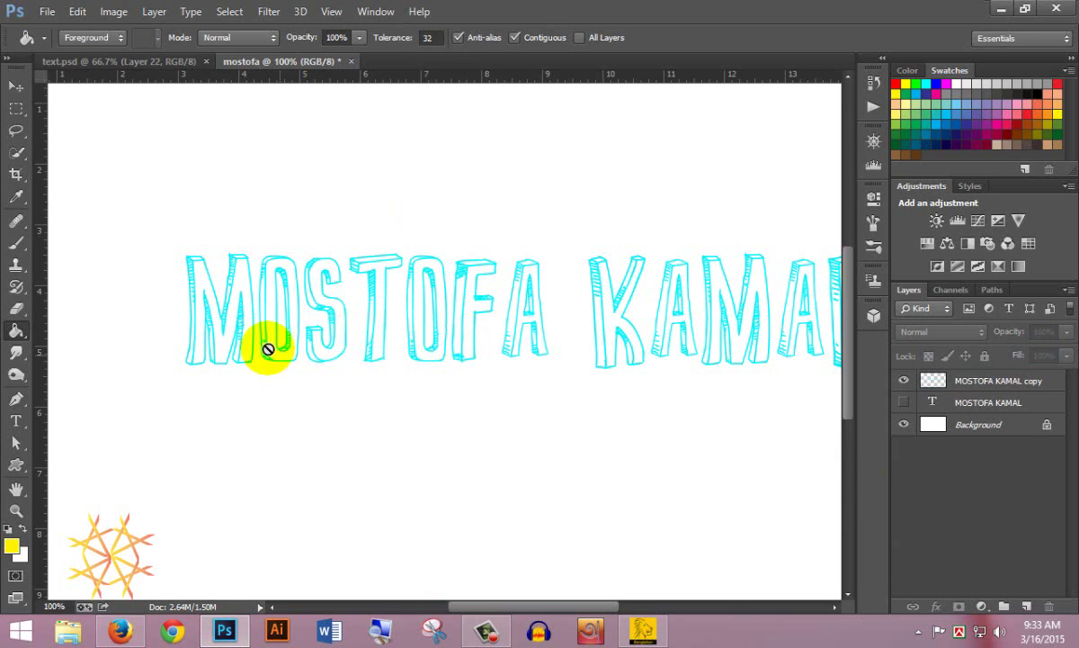
{"action": "left_click", "coordinate": [200, 274]}
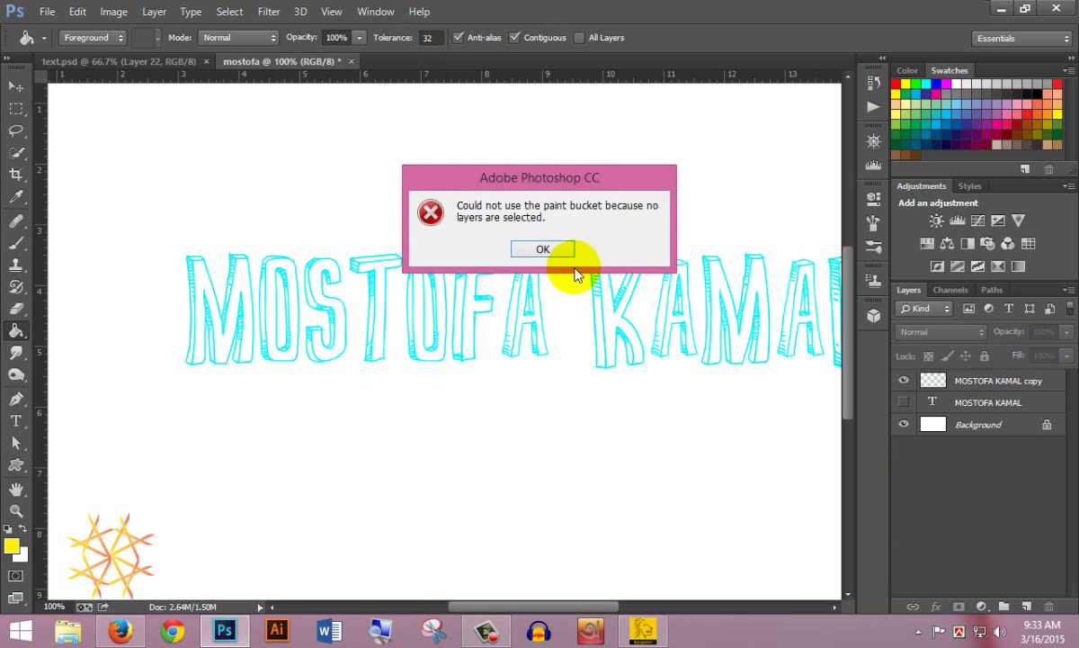
{"action": "left_click", "coordinate": [545, 248]}
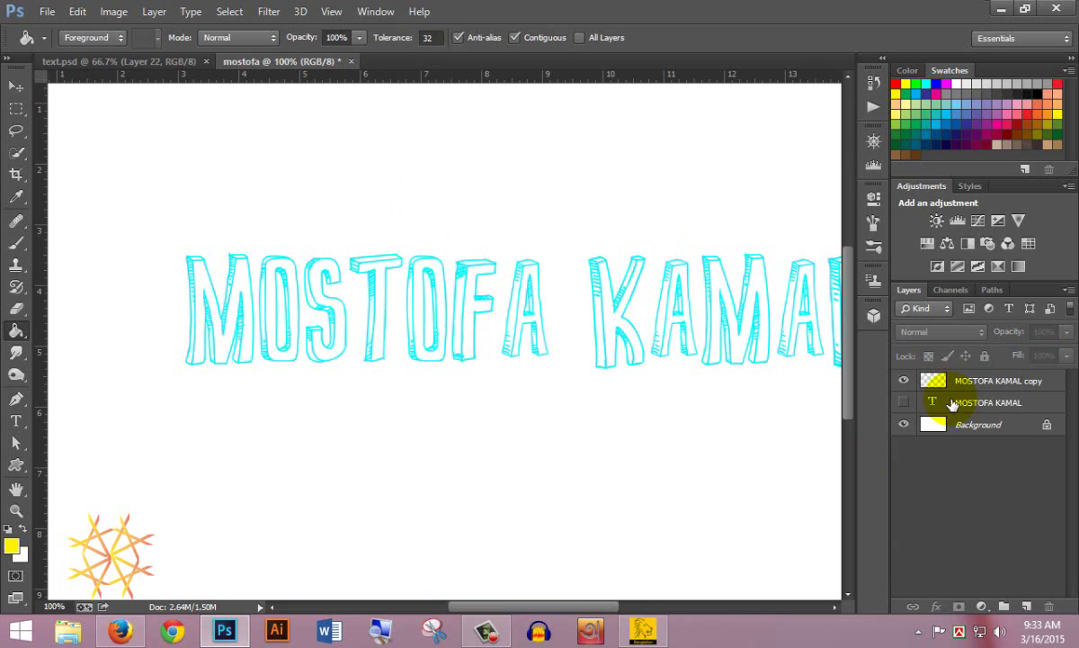
{"action": "left_click", "coordinate": [997, 385]}
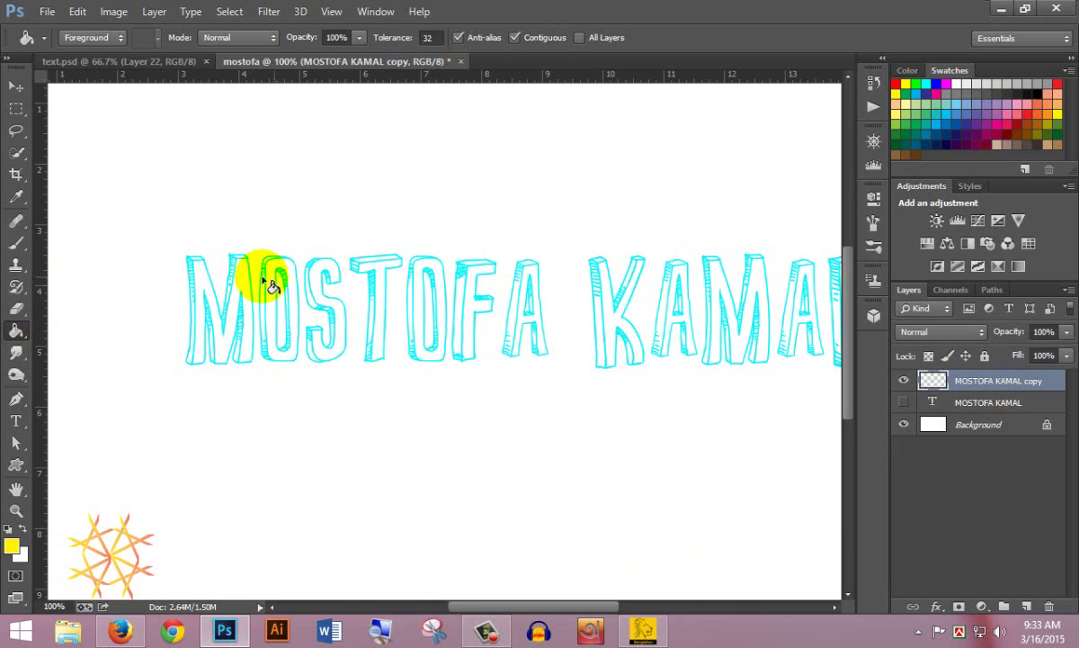
{"action": "left_click", "coordinate": [203, 286]}
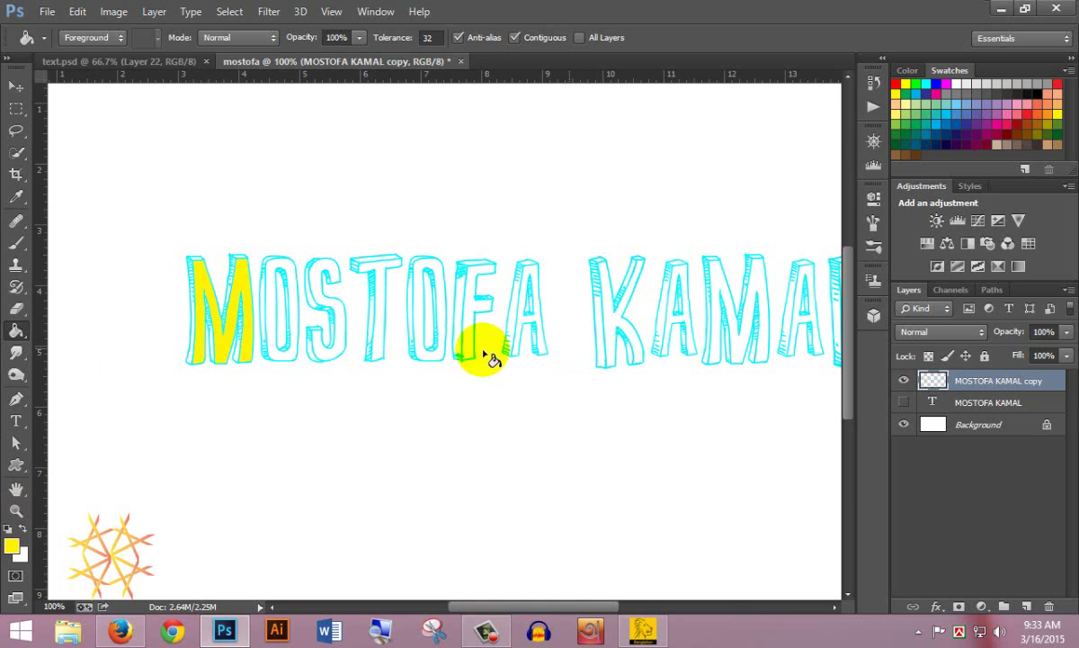
{"action": "left_click", "coordinate": [385, 278]}
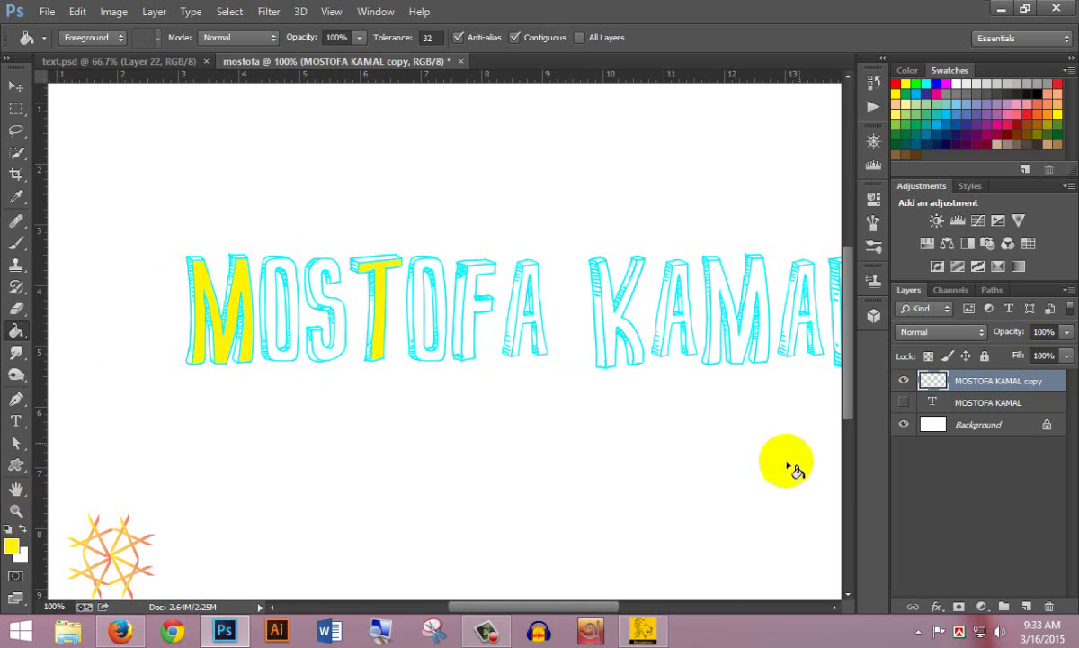
{"action": "left_click", "coordinate": [642, 270]}
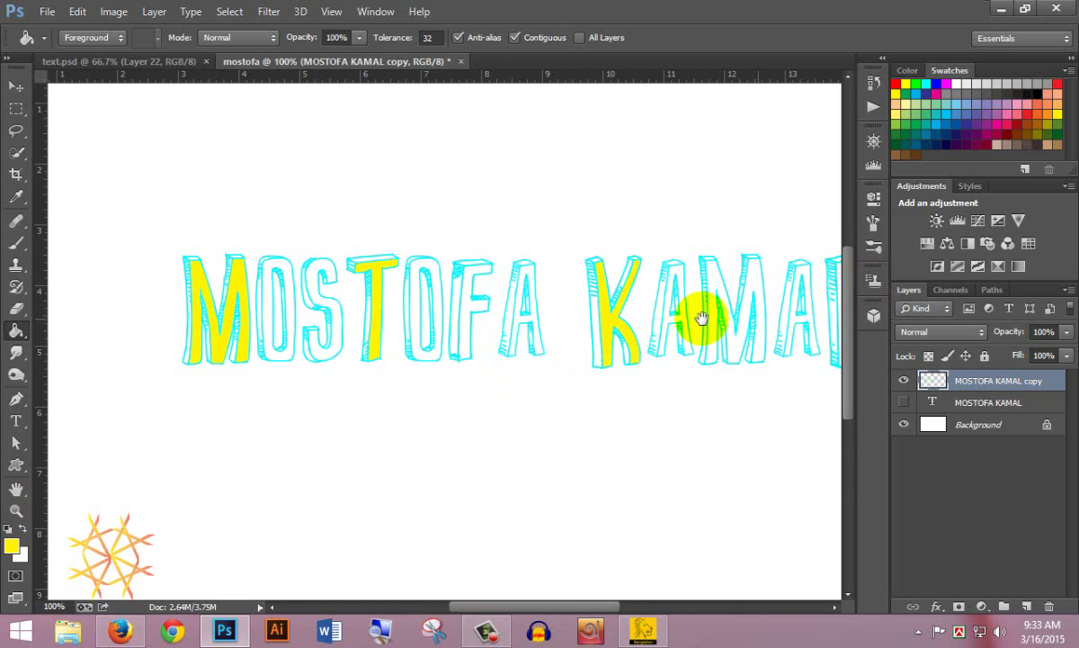
{"action": "scroll", "coordinate": [701, 316], "scroll_direction": "right", "scroll_amount": 3}
{"action": "left_click", "coordinate": [664, 279]}
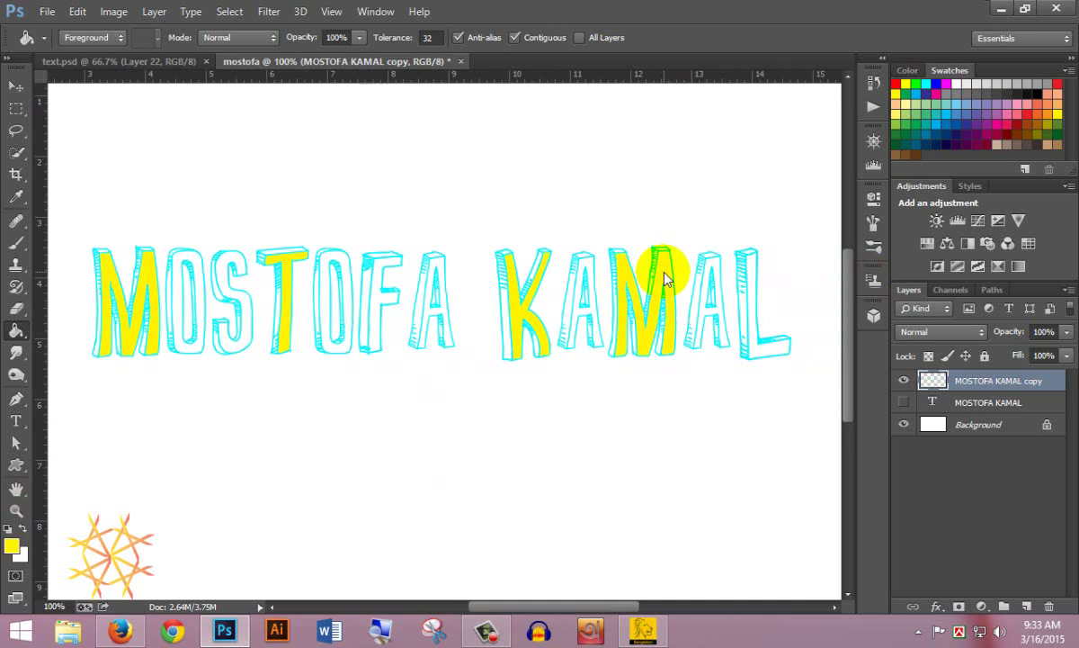
Fill both Os, the MOSTOFA A and KAMAL's last A brown; the L, first KAMAL A and F blue
{"action": "left_click", "coordinate": [913, 156]}
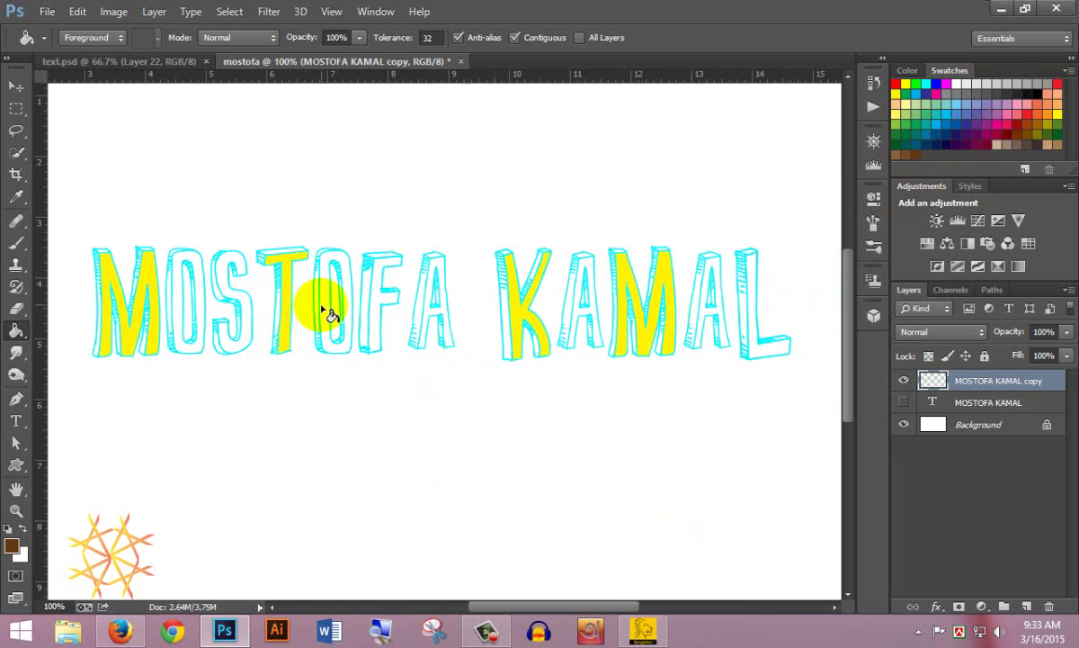
{"action": "left_click", "coordinate": [187, 261]}
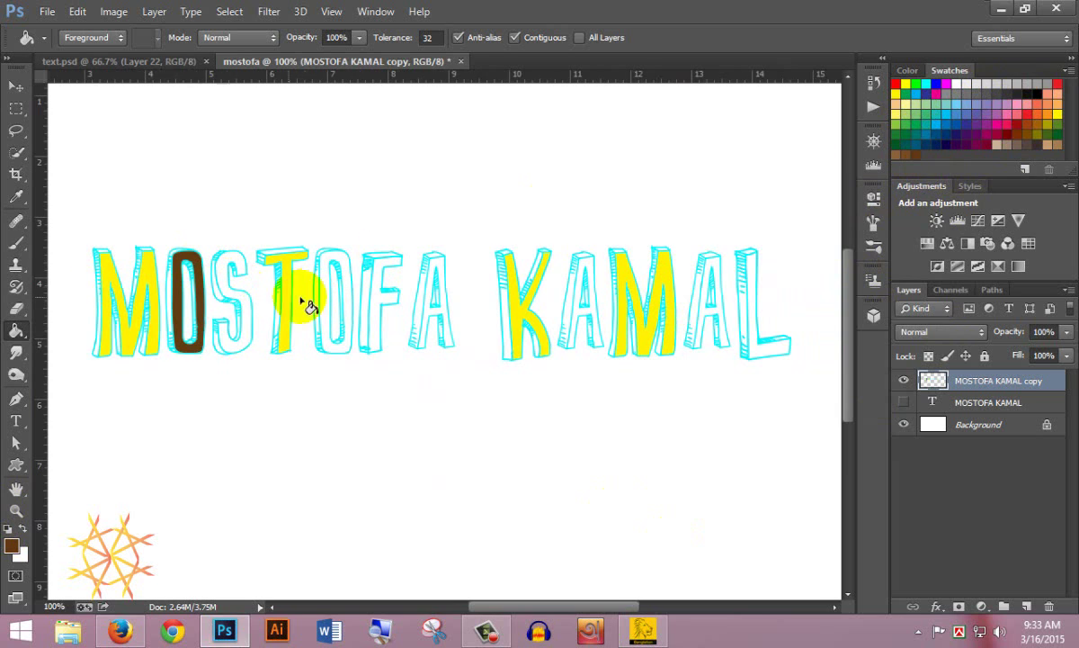
{"action": "left_click", "coordinate": [345, 265]}
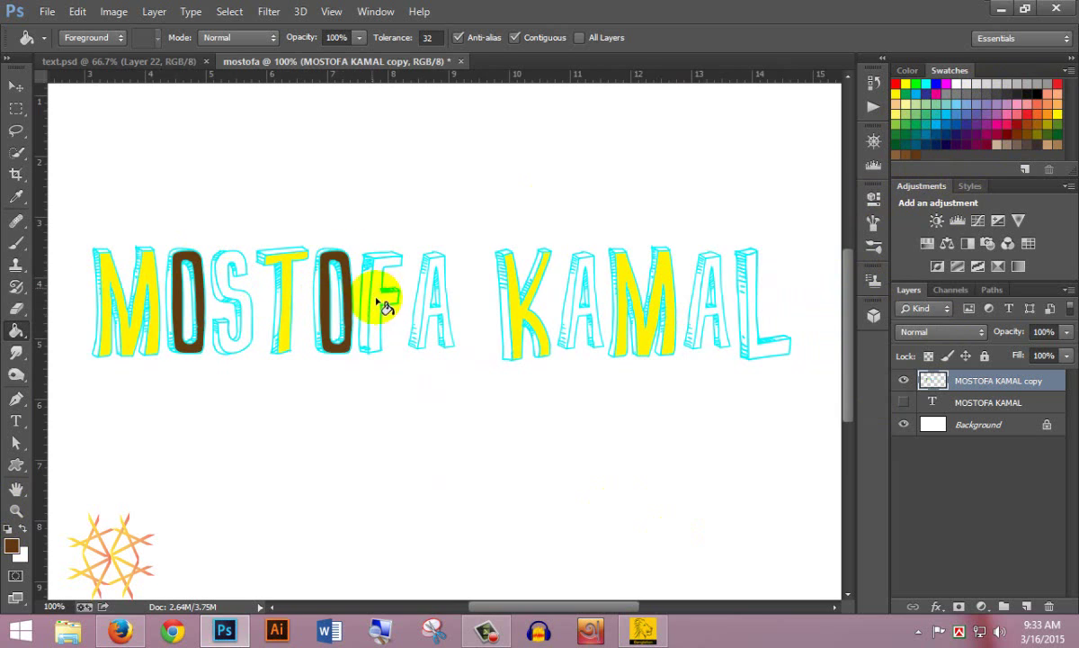
{"action": "left_click", "coordinate": [439, 268]}
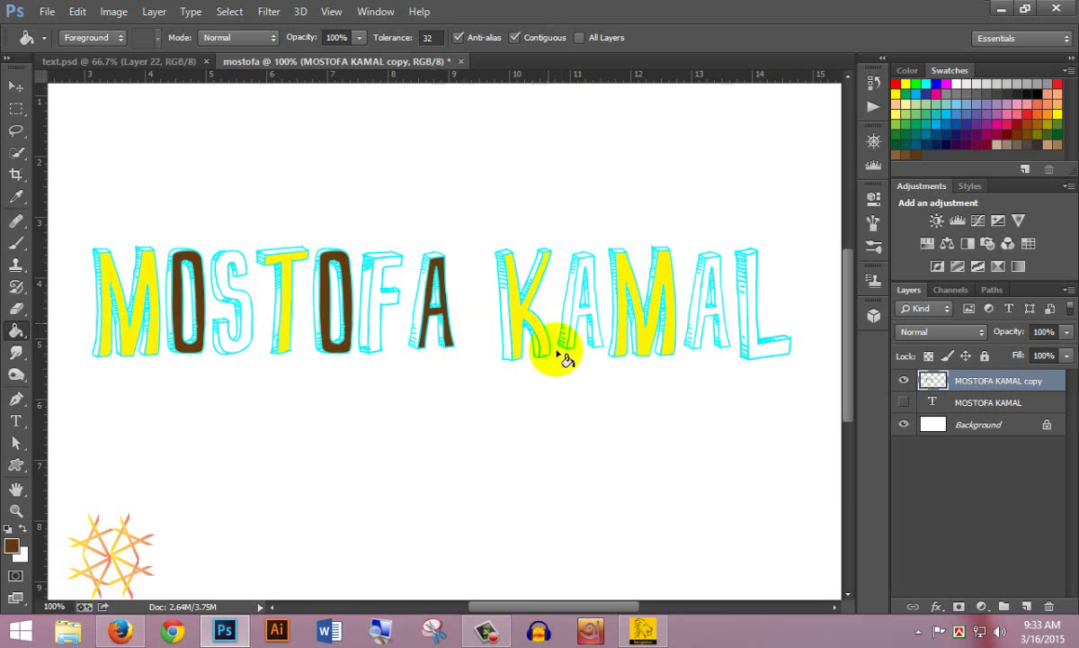
{"action": "left_click", "coordinate": [711, 265]}
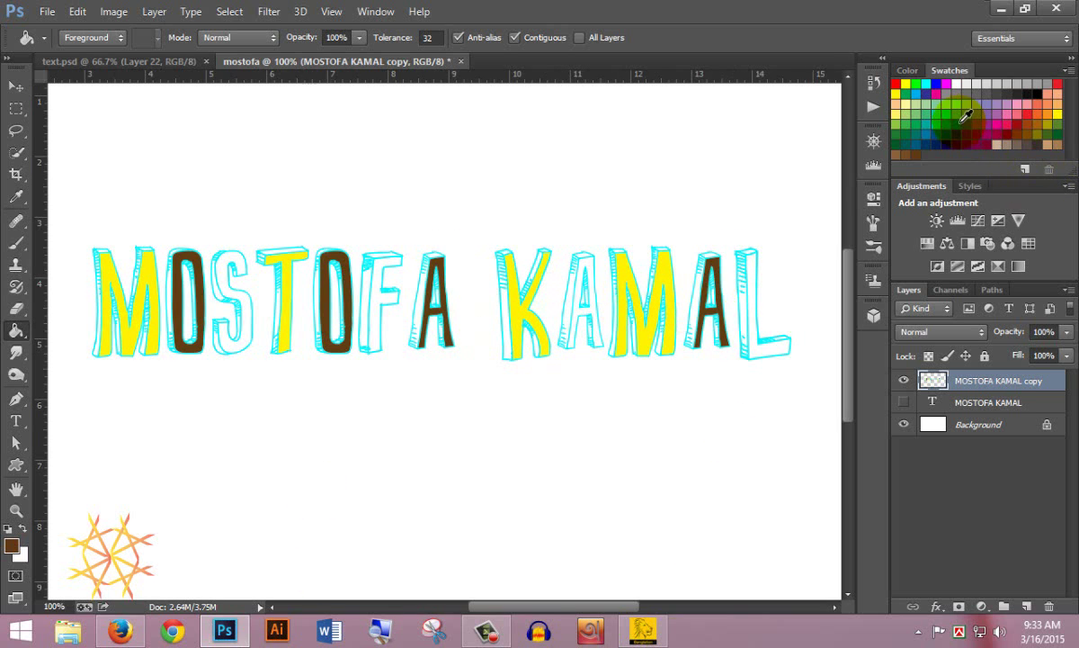
{"action": "left_click", "coordinate": [758, 283]}
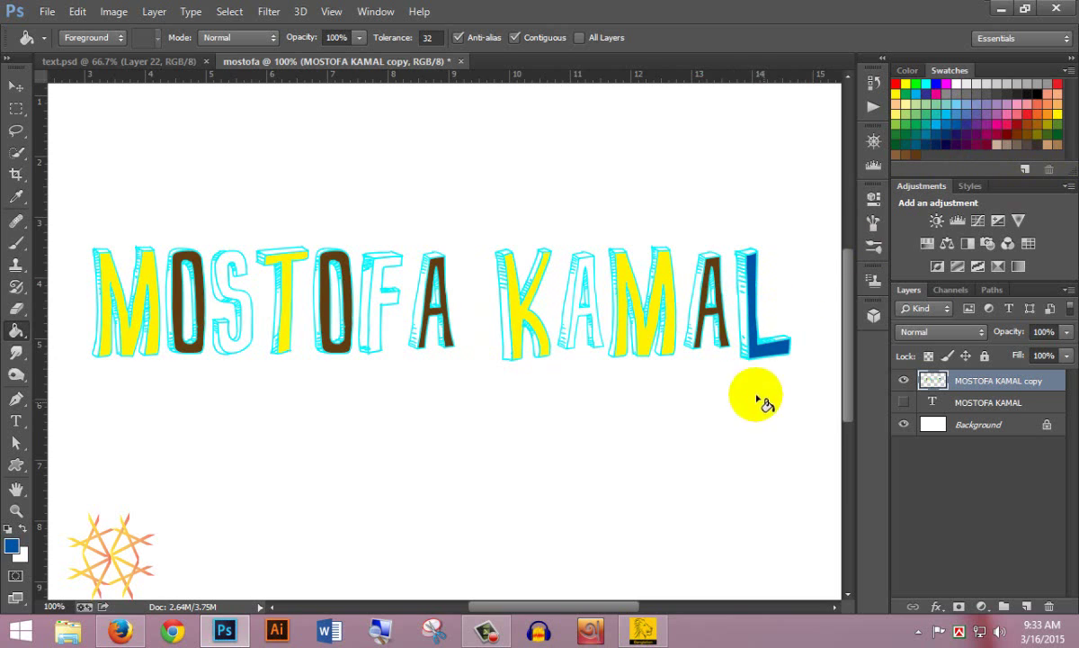
{"action": "left_click", "coordinate": [589, 279]}
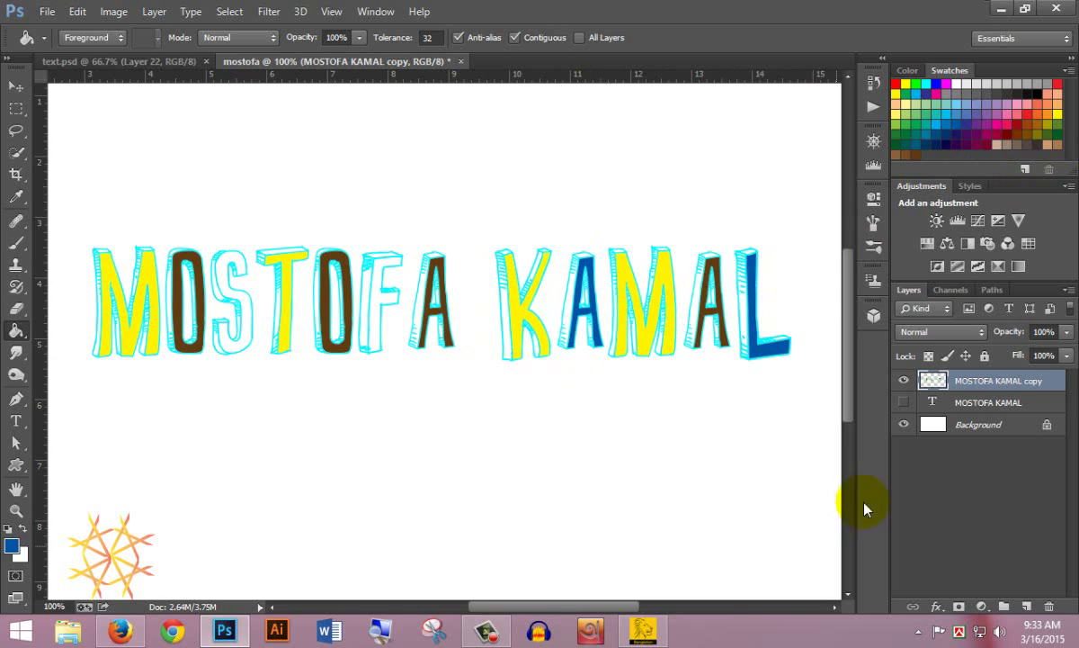
{"action": "left_click", "coordinate": [384, 288]}
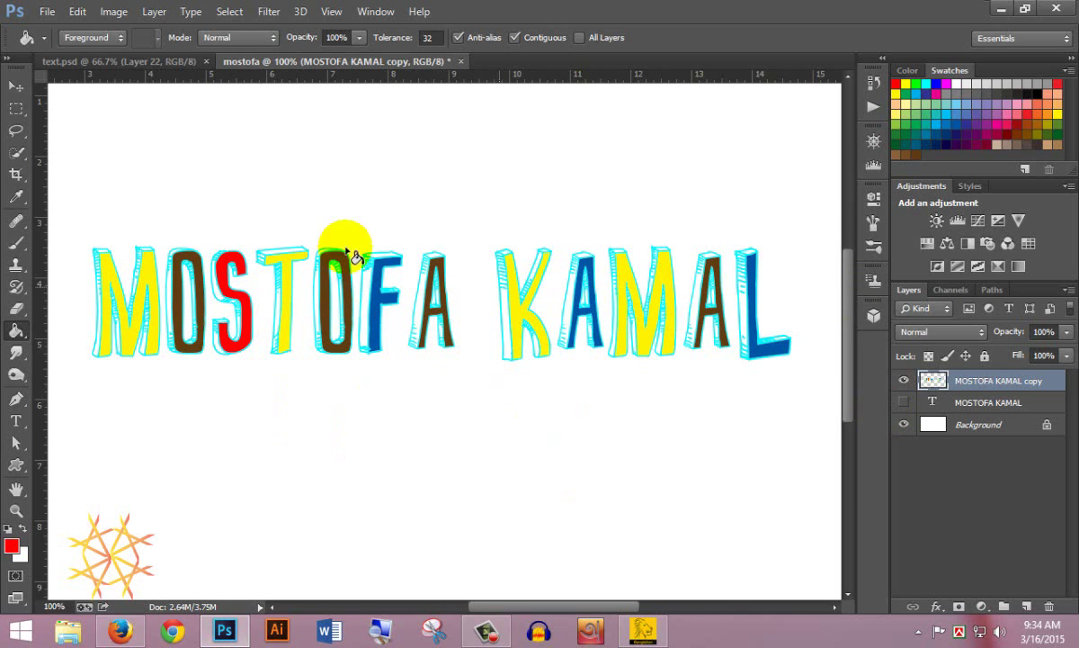
{"action": "left_click", "coordinate": [286, 329], "text": "alt"}
{"action": "left_click", "coordinate": [351, 339], "text": "ctrl"}
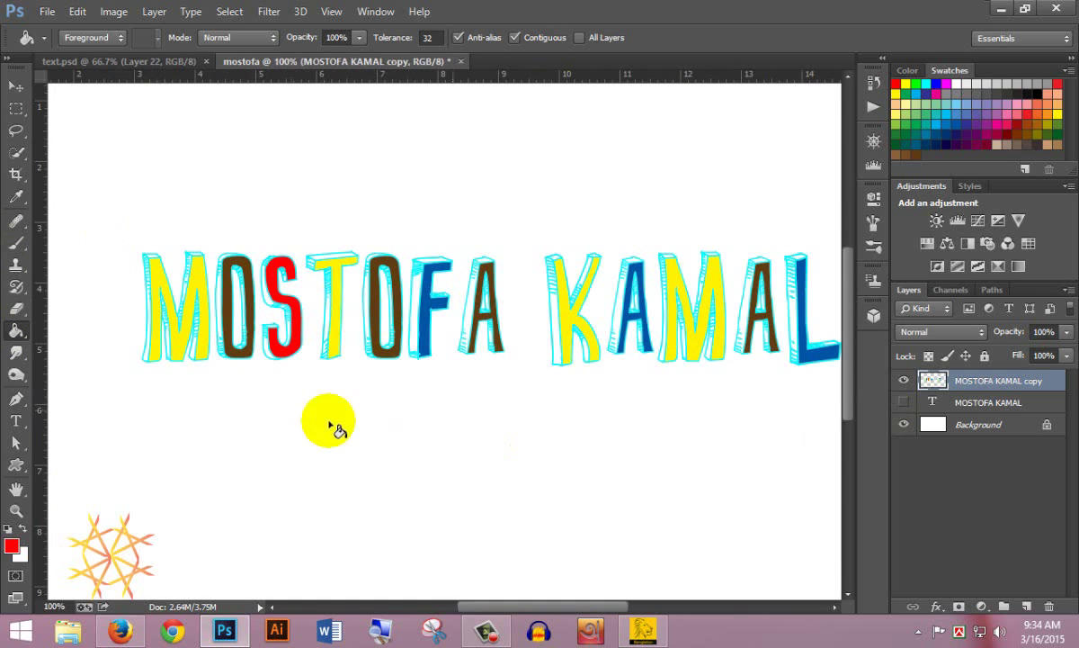
Lasso the first M, cut it, and paste it in place onto new Layer 1
{"action": "left_click", "coordinate": [16, 132]}
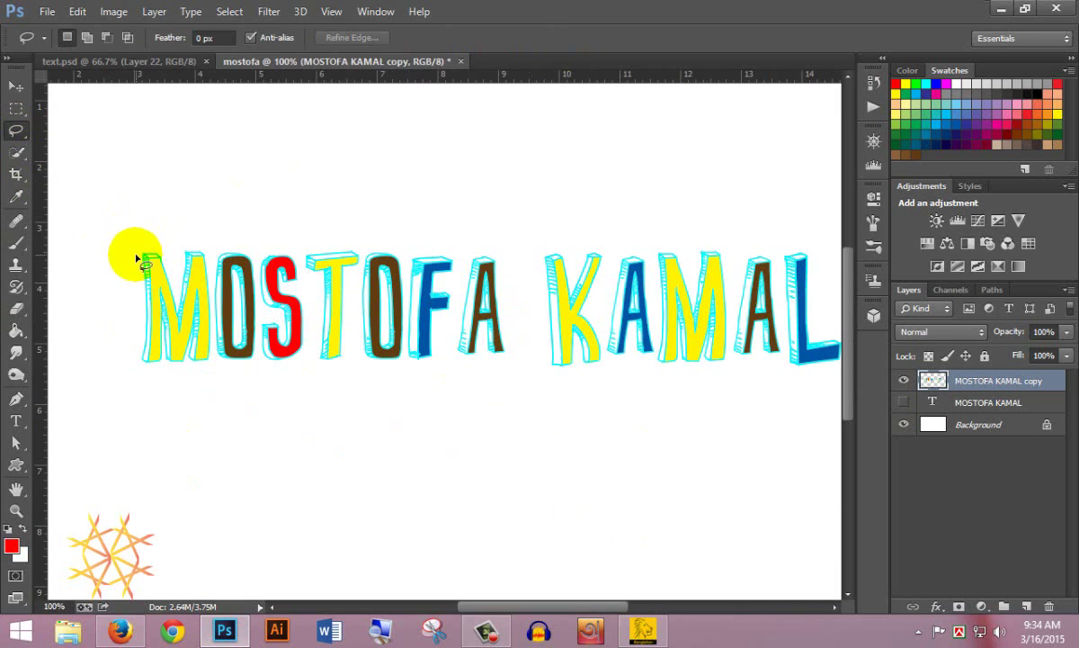
{"action": "mouse_move", "coordinate": [135, 255]}
{"action": "left_mouse_down"}
{"action": "mouse_move", "coordinate": [126, 329]}
{"action": "mouse_move", "coordinate": [212, 298]}
{"action": "mouse_move", "coordinate": [205, 228]}
{"action": "mouse_move", "coordinate": [134, 246]}
{"action": "mouse_move", "coordinate": [137, 257]}
{"action": "left_mouse_up"}
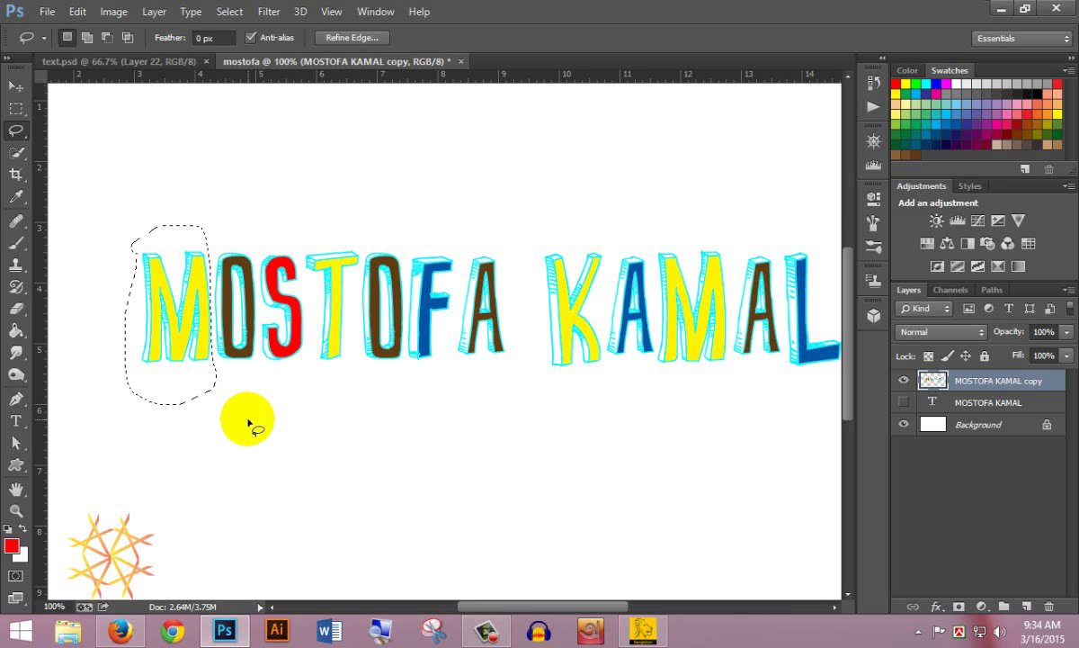
{"action": "left_click", "coordinate": [70, 18]}
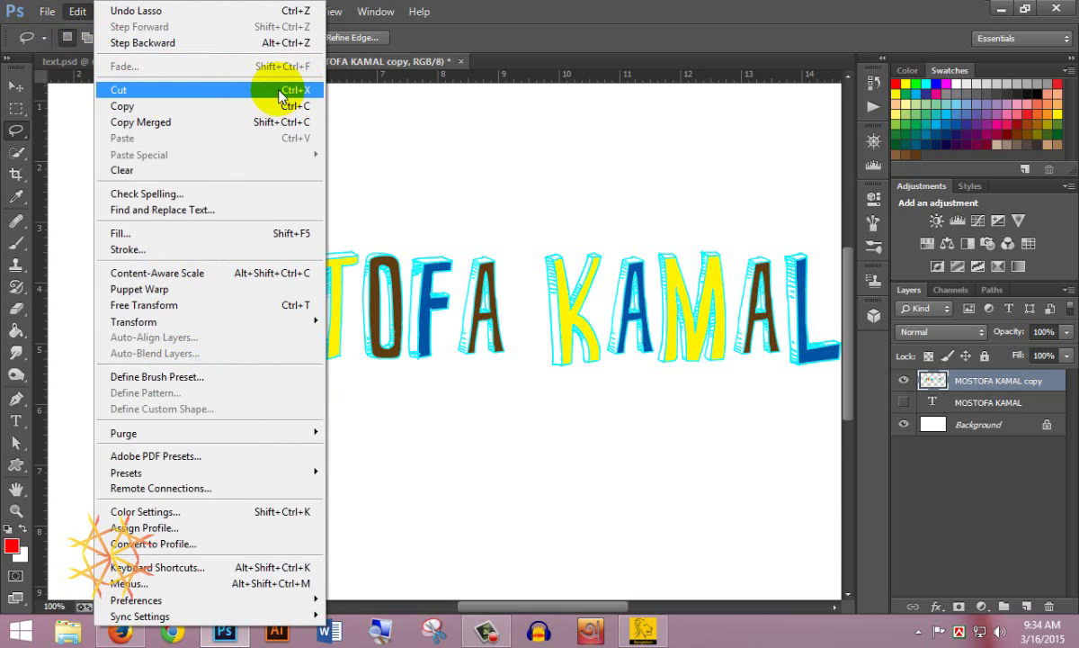
{"action": "left_click", "coordinate": [503, 6]}
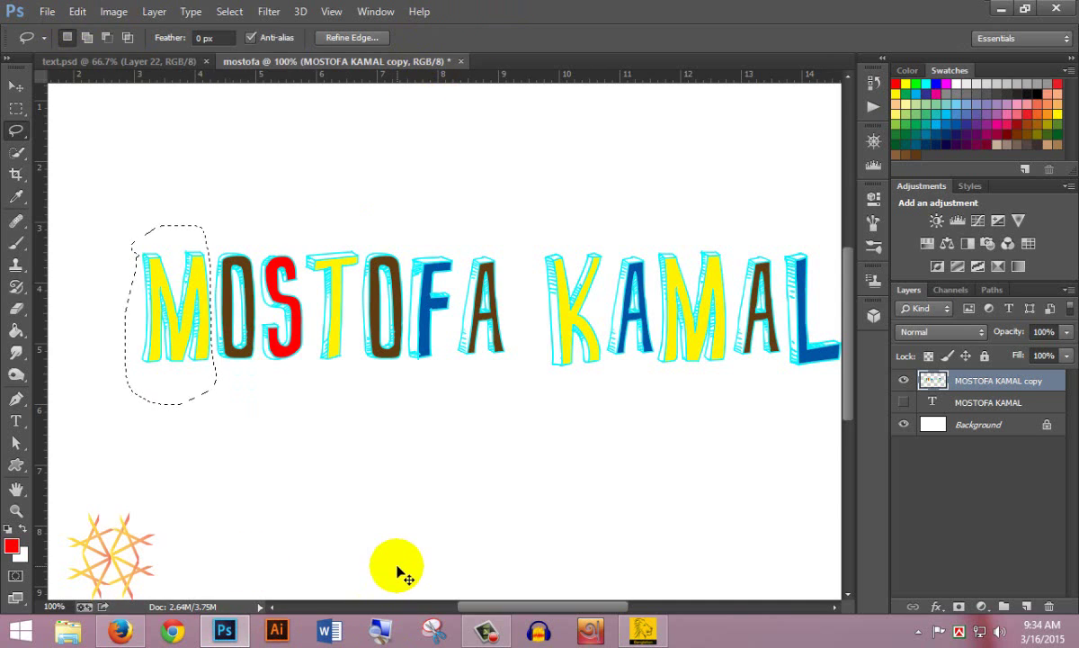
{"action": "key", "text": "ctrl+x"}
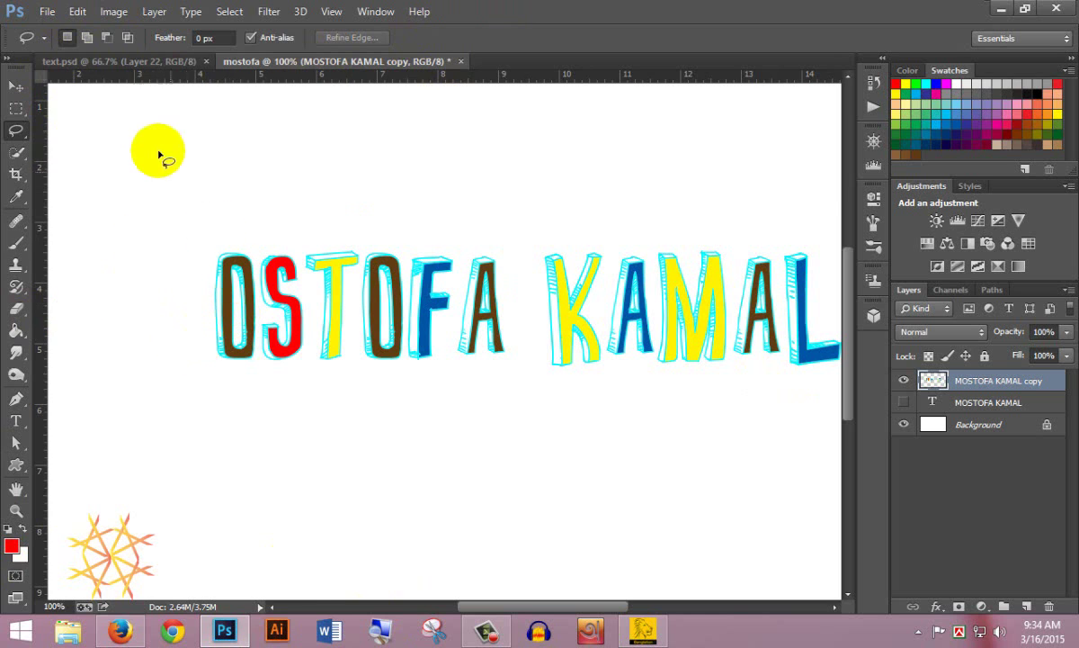
{"action": "left_click", "coordinate": [86, 17]}
{"action": "mouse_move", "coordinate": [139, 154]}
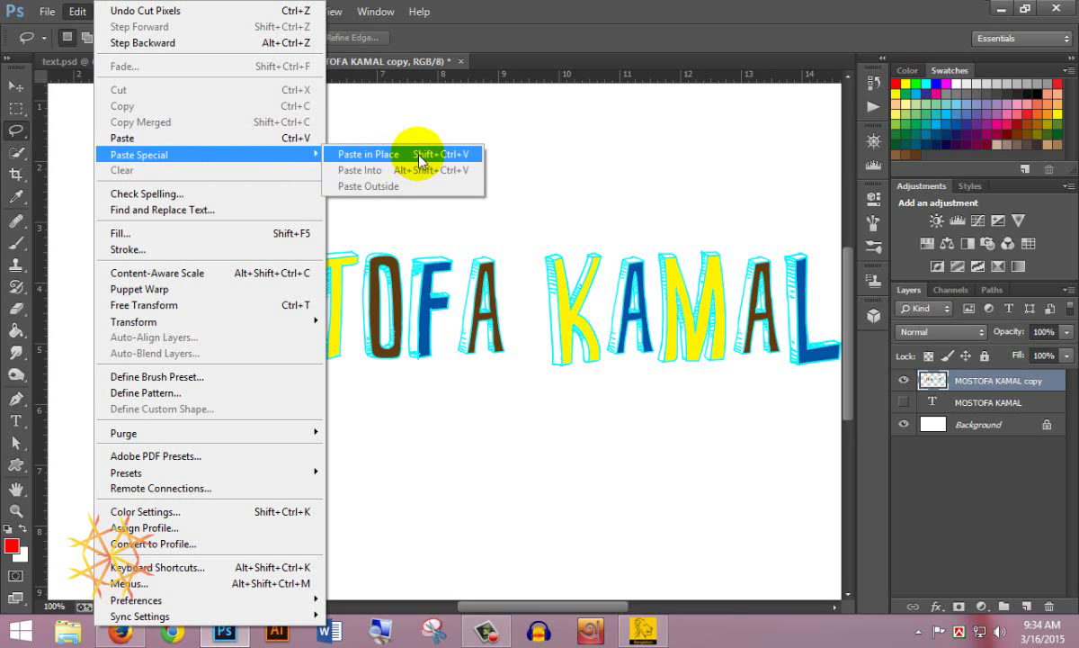
{"action": "left_click", "coordinate": [466, 157]}
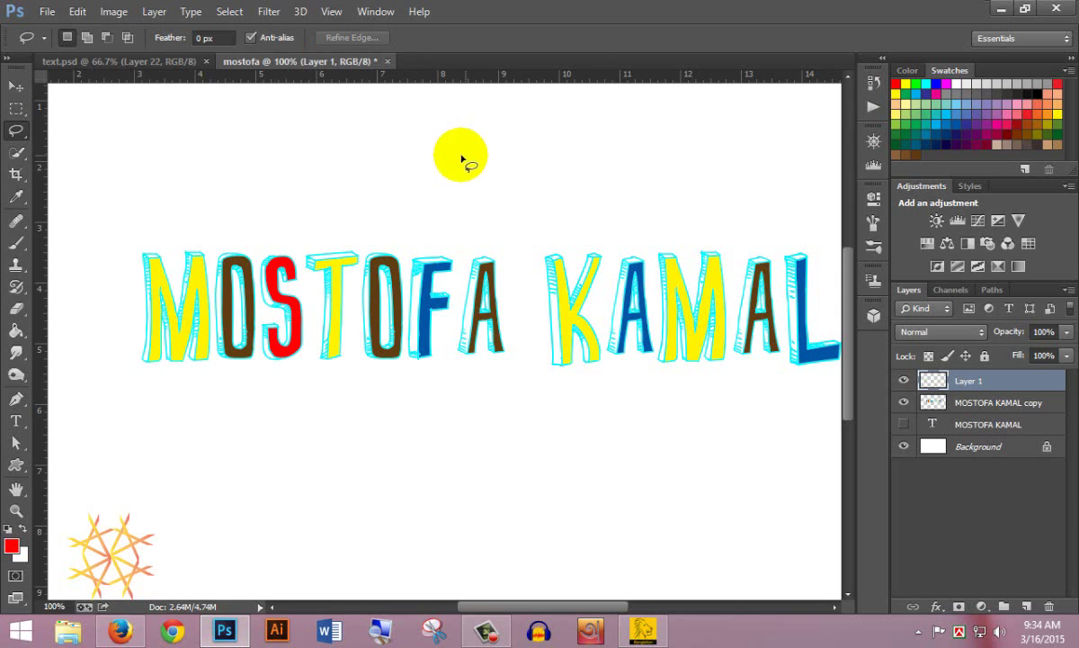
Lasso, cut and paste in place the brown O and red S onto Layers 2 and 3
{"action": "left_click", "coordinate": [981, 405]}
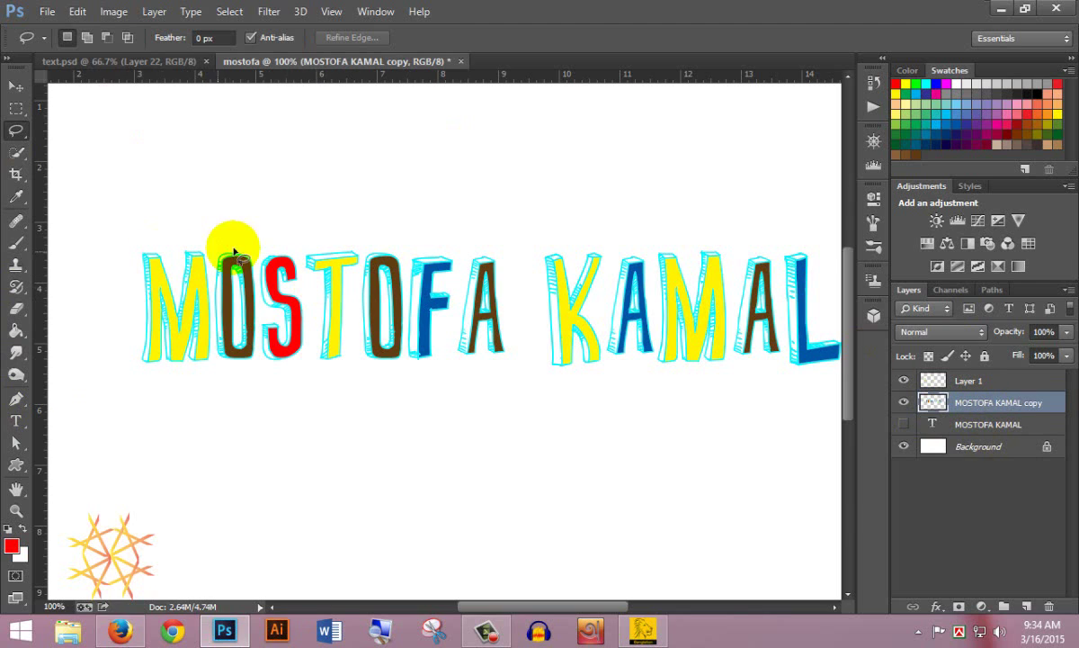
{"action": "mouse_move", "coordinate": [239, 235]}
{"action": "left_mouse_down"}
{"action": "mouse_move", "coordinate": [218, 261]}
{"action": "mouse_move", "coordinate": [263, 351]}
{"action": "mouse_move", "coordinate": [247, 238]}
{"action": "mouse_move", "coordinate": [233, 237]}
{"action": "left_mouse_up"}
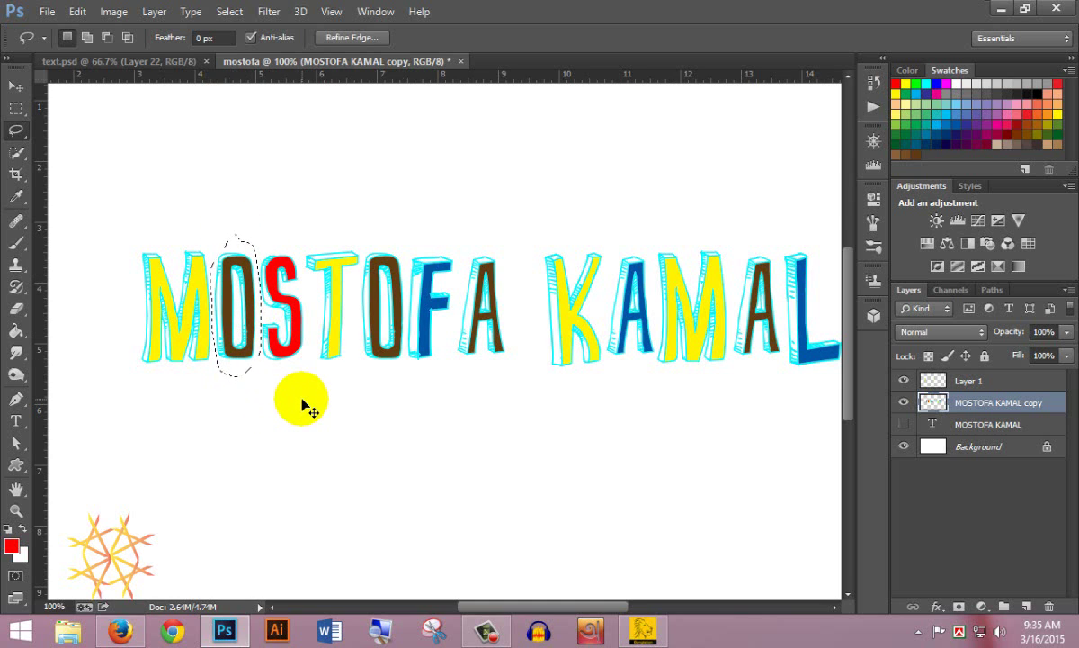
{"action": "key", "text": "ctrl+x"}
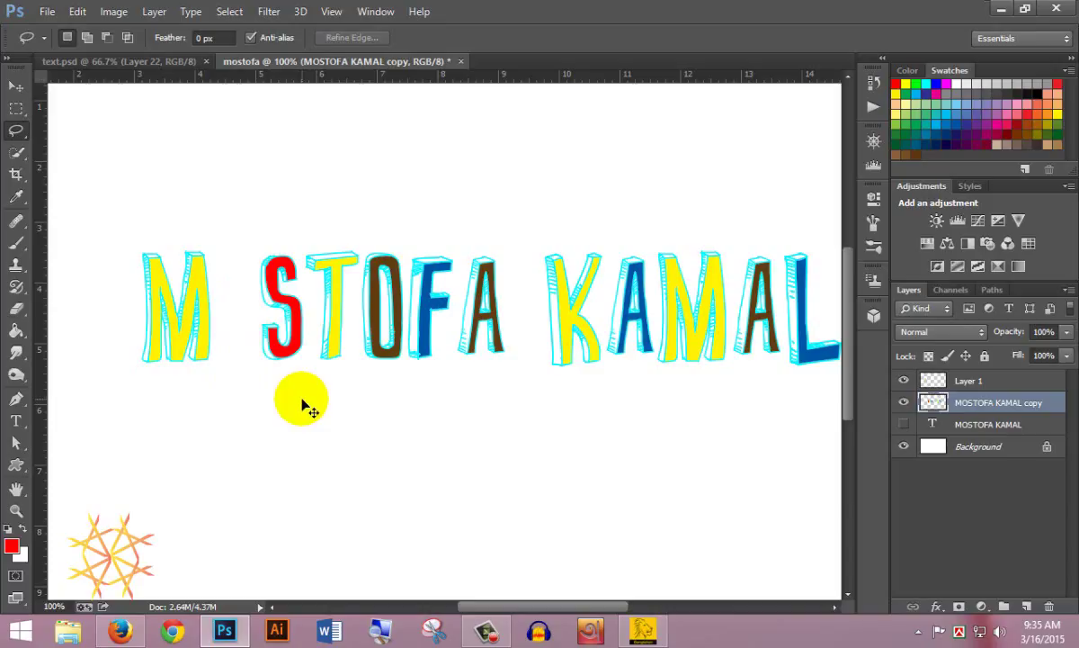
{"action": "key", "text": "ctrl+v"}
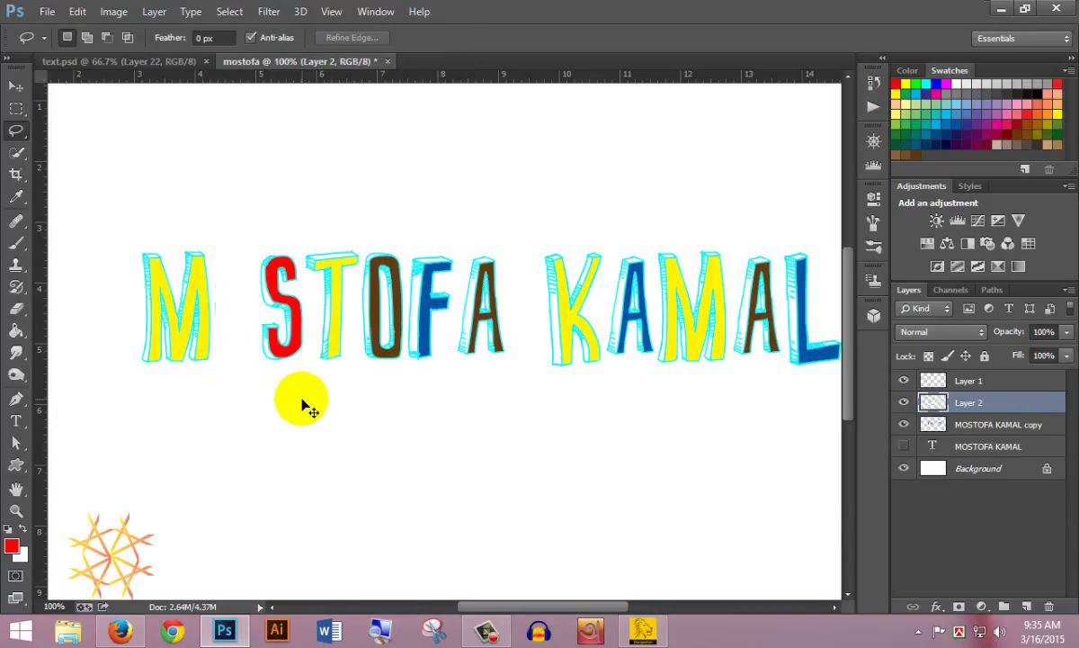
{"action": "left_click", "coordinate": [1006, 426]}
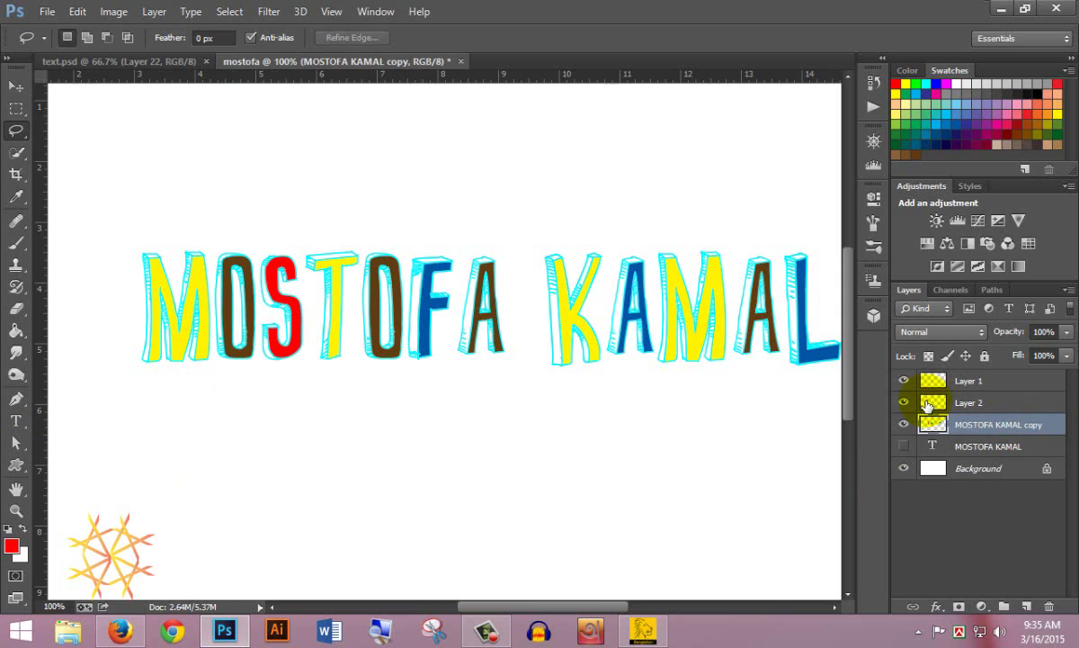
{"action": "mouse_move", "coordinate": [266, 246]}
{"action": "left_mouse_down"}
{"action": "mouse_move", "coordinate": [254, 287]}
{"action": "mouse_move", "coordinate": [295, 243]}
{"action": "mouse_move", "coordinate": [268, 244]}
{"action": "left_mouse_up"}
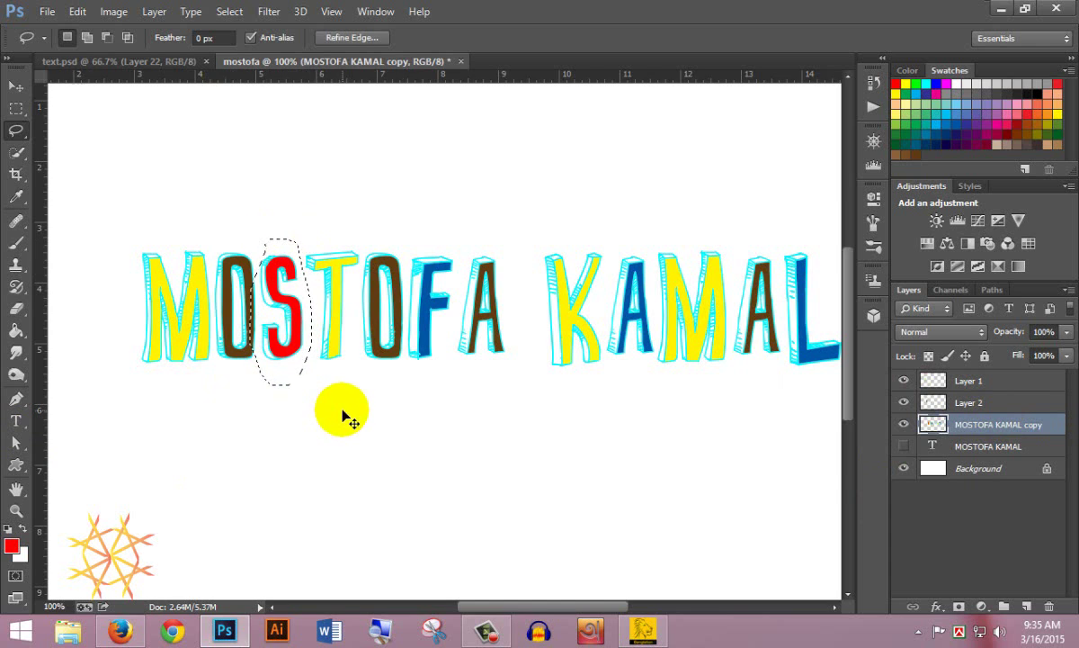
{"action": "key", "text": "ctrl+x"}
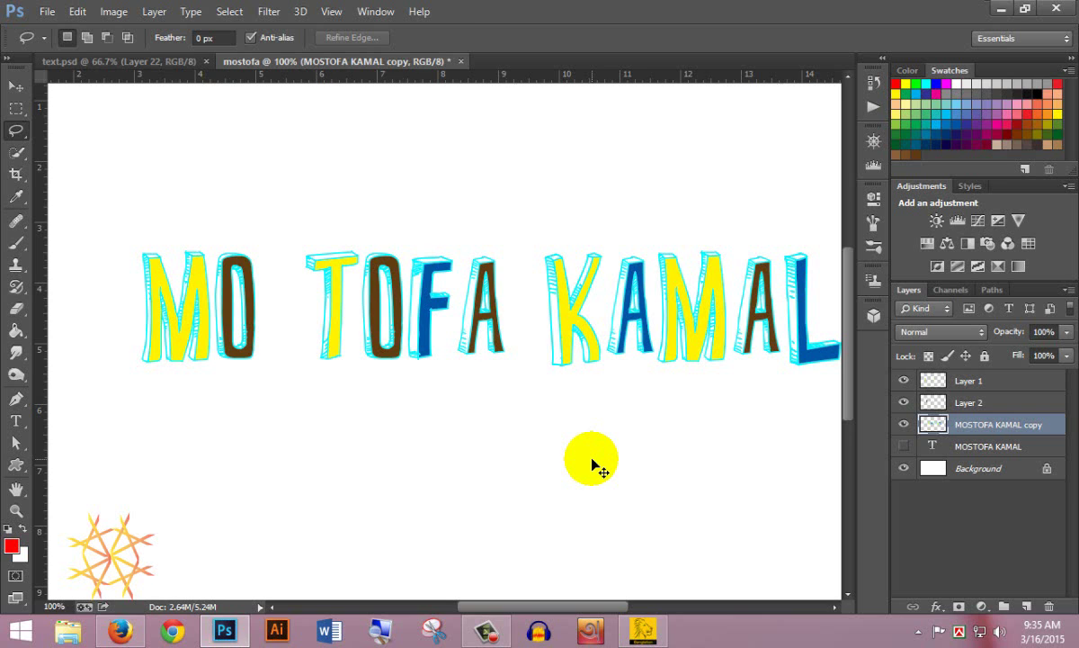
{"action": "key", "text": "ctrl+shift+v"}
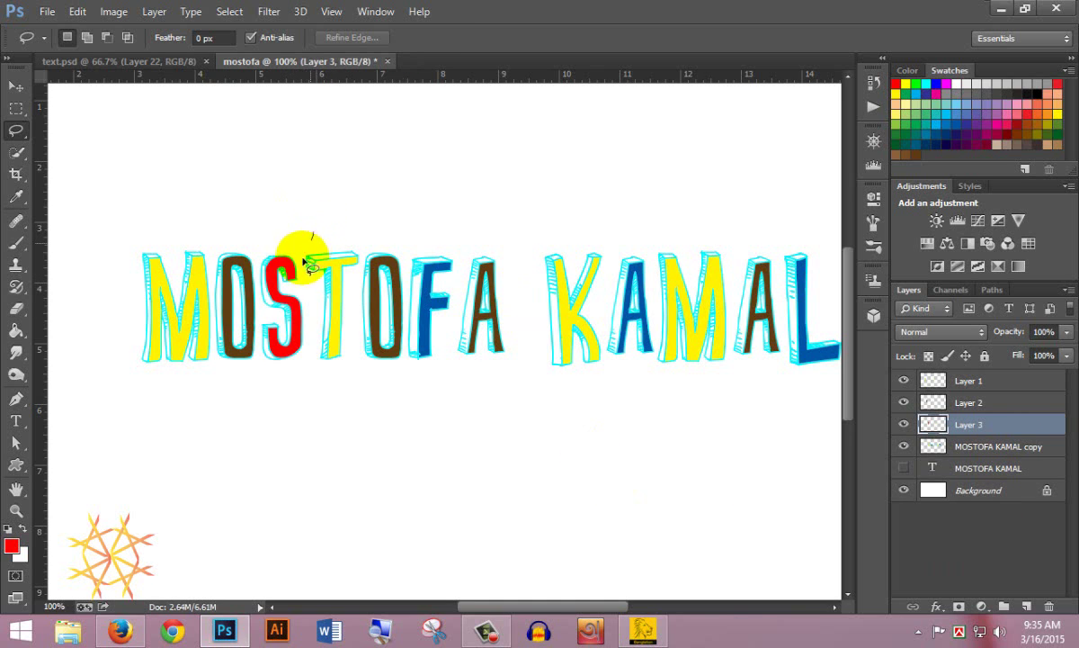
Lasso the T, cut it from the copy layer, and paste it onto Layer 4
{"action": "mouse_move", "coordinate": [310, 351]}
{"action": "left_mouse_down"}
{"action": "mouse_move", "coordinate": [324, 236]}
{"action": "mouse_move", "coordinate": [311, 236]}
{"action": "left_mouse_up"}
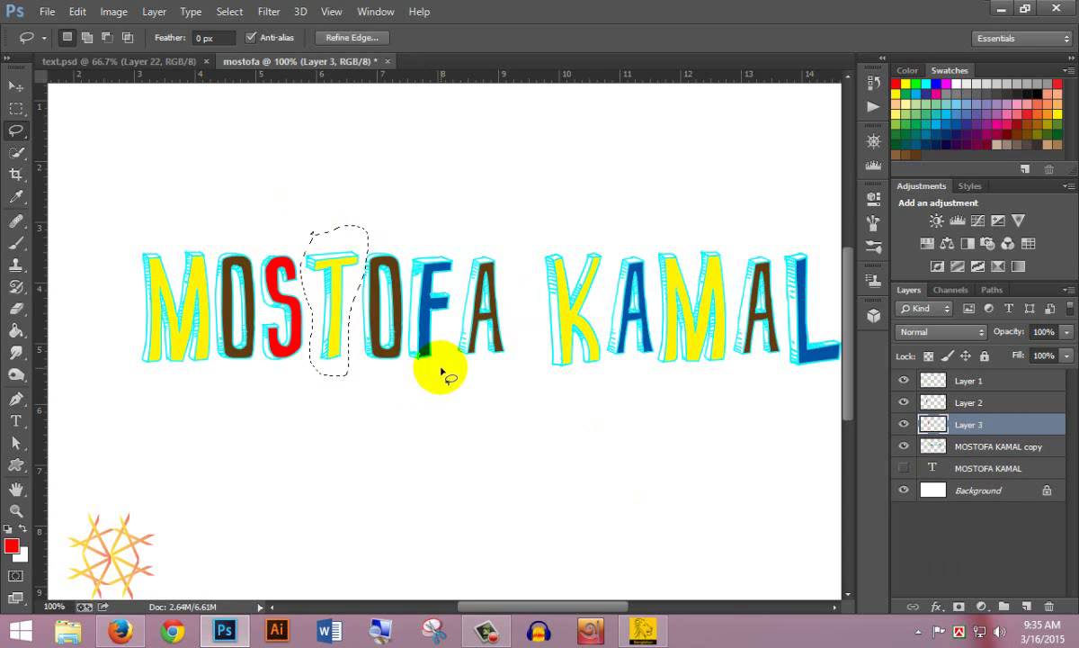
{"action": "key", "text": "ctrl+x"}
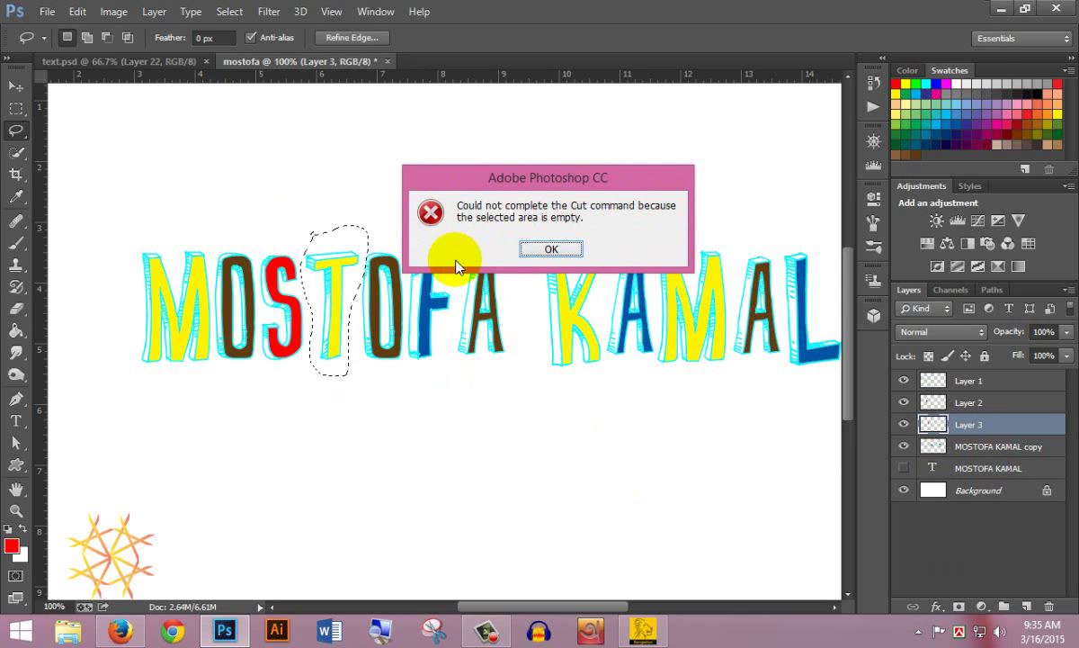
{"action": "left_click", "coordinate": [546, 250]}
{"action": "left_click", "coordinate": [979, 447]}
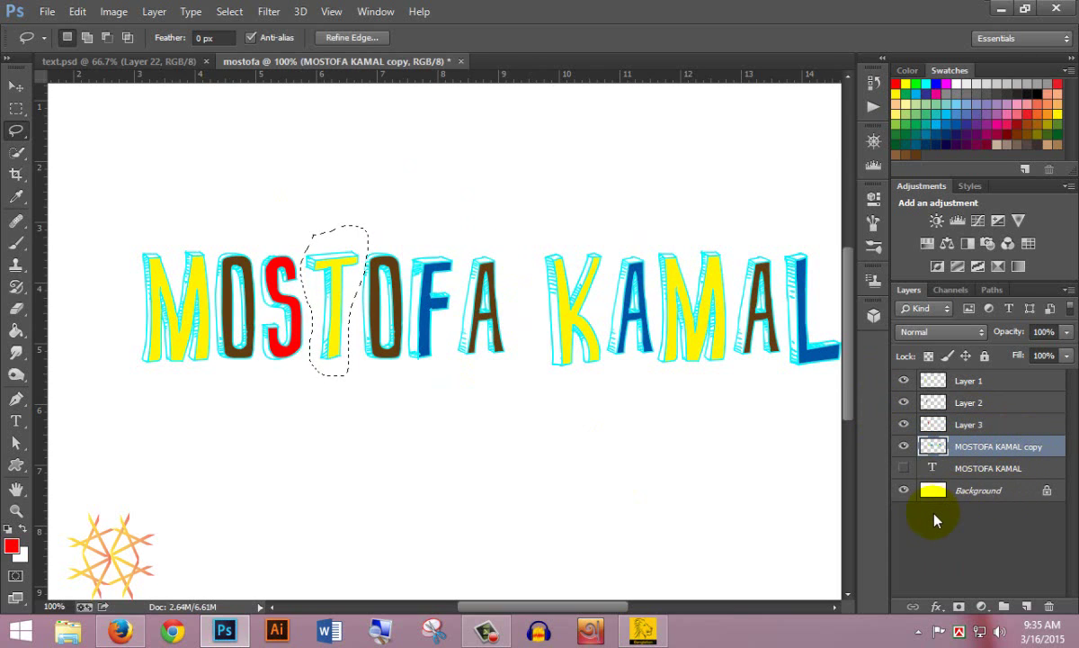
{"action": "key", "text": "ctrl+x"}
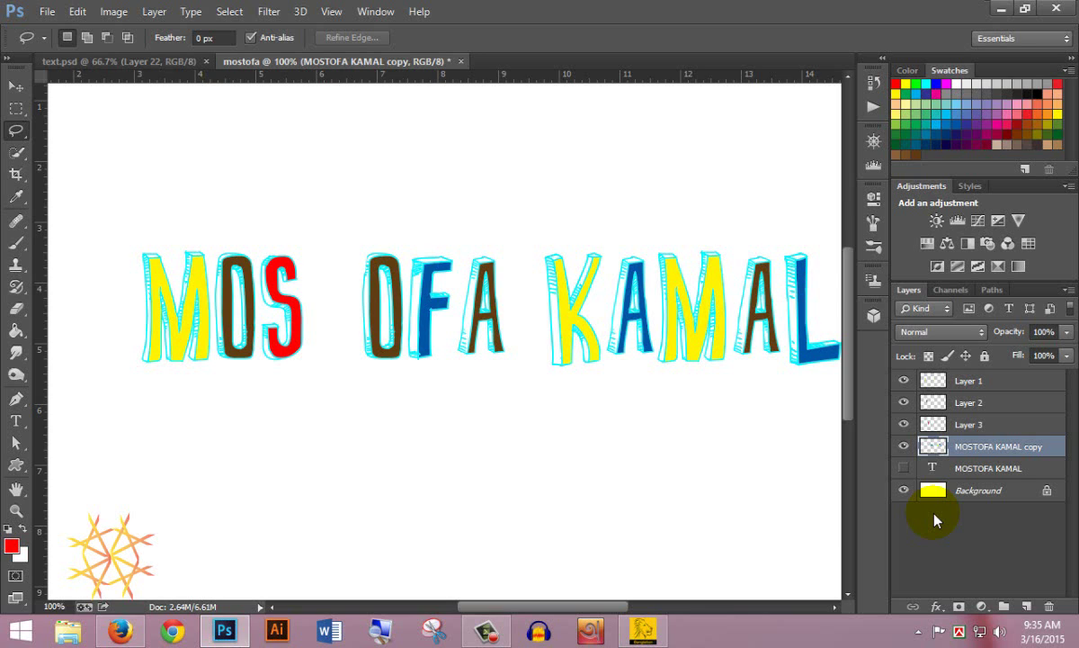
{"action": "key", "text": "ctrl+v"}
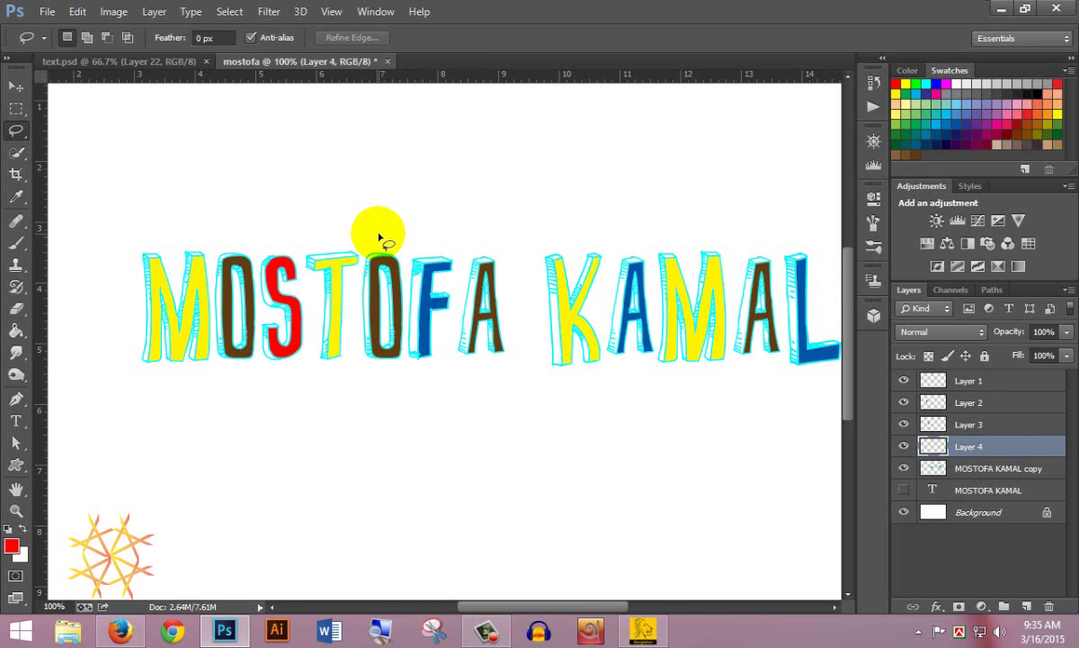
Cut the second brown O from the copy layer and cancel the accidental Liquify dialog
{"action": "left_click_drag", "start_coordinate": [356, 294], "coordinate": [410, 268]}
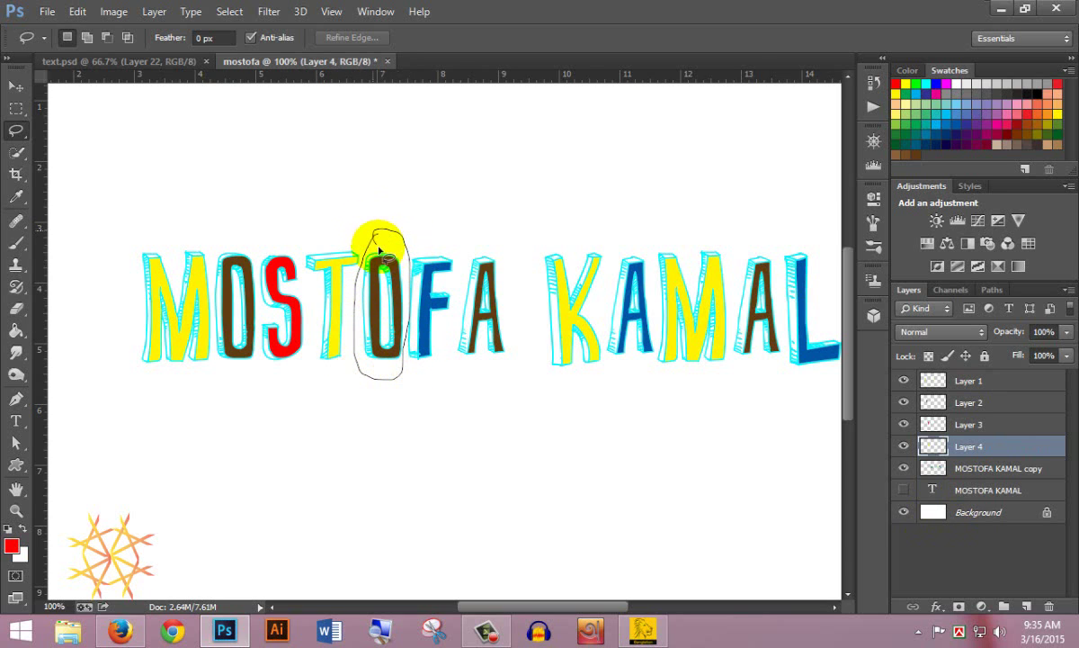
{"action": "left_click_drag", "start_coordinate": [410, 268], "coordinate": [376, 236]}
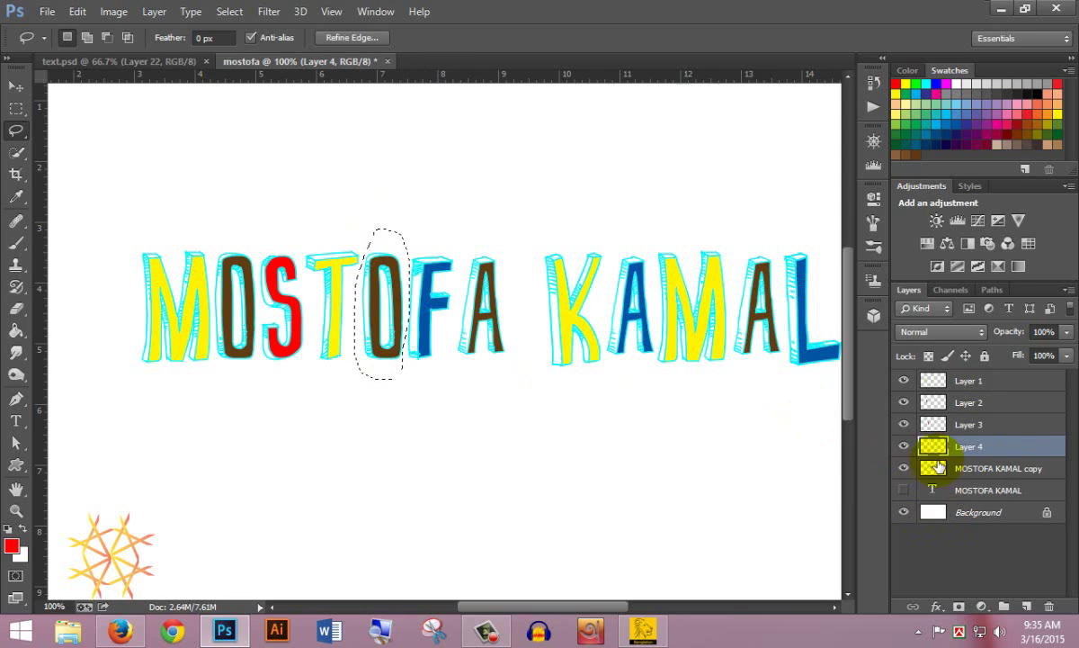
{"action": "left_click", "coordinate": [999, 468]}
{"action": "key", "text": "ctrl+x"}
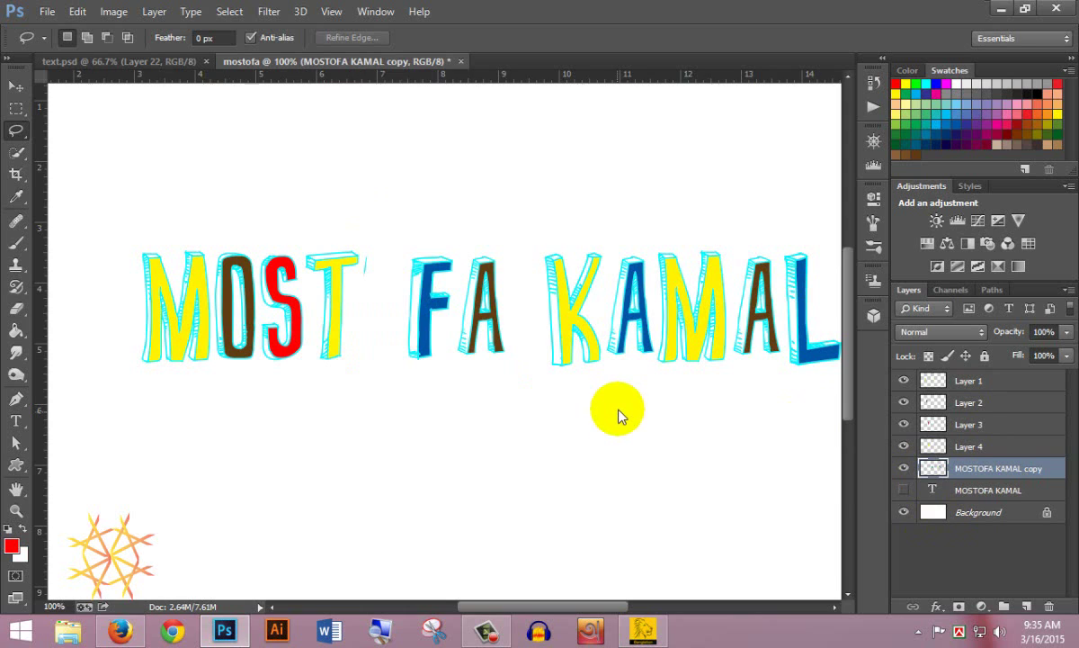
{"action": "key", "text": "ctrl+shift+x"}
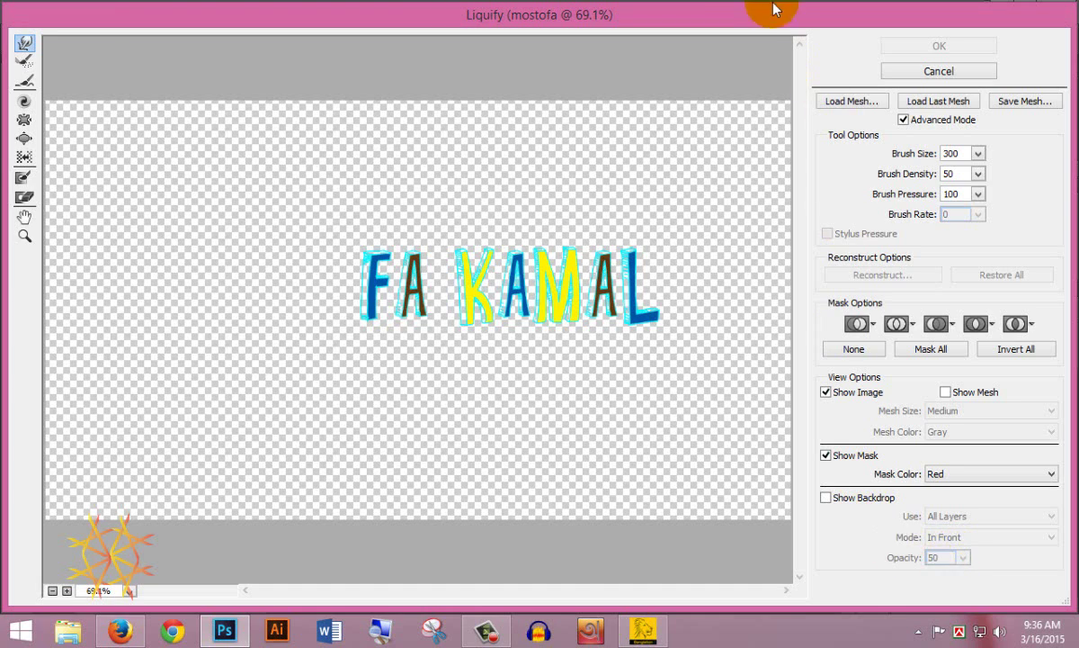
{"action": "left_click_drag", "start_coordinate": [771, 9], "coordinate": [617, 70]}
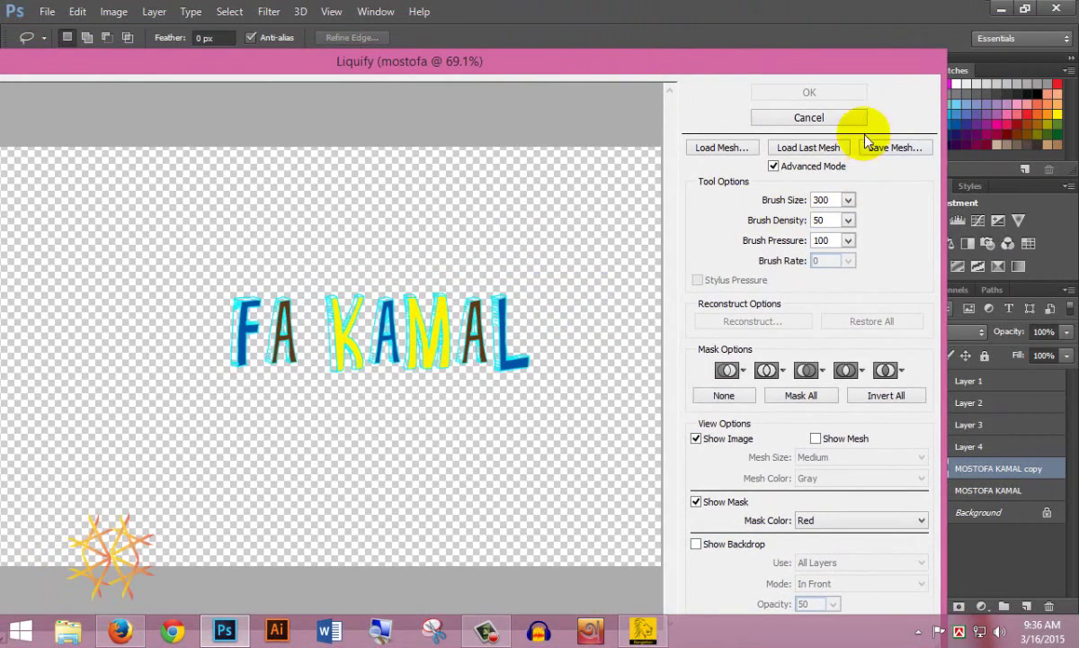
{"action": "left_click", "coordinate": [795, 115]}
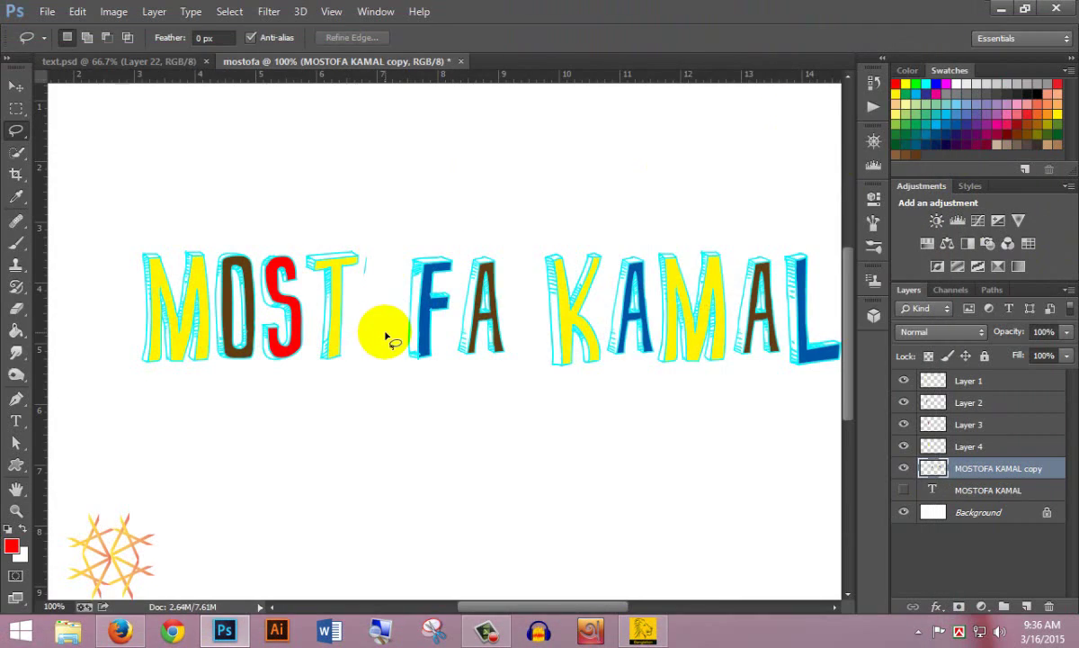
Paste the second O onto Layer 5 and move the blue F onto Layer 6
{"action": "key", "text": "ctrl+v"}
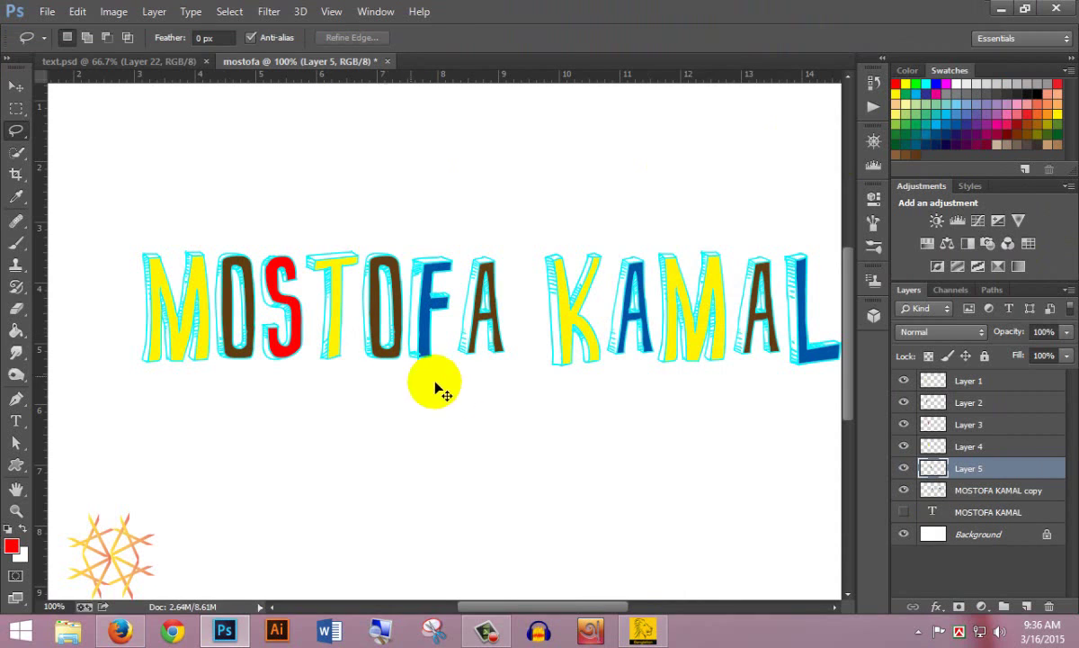
{"action": "left_click_drag", "start_coordinate": [415, 251], "coordinate": [453, 325]}
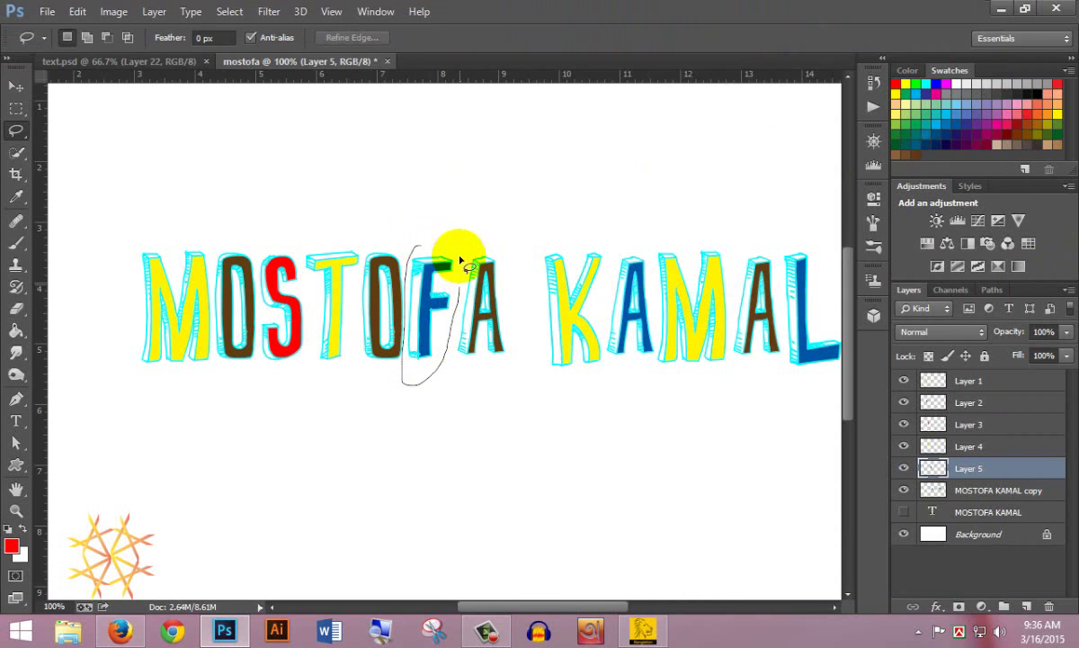
{"action": "left_click_drag", "start_coordinate": [453, 324], "coordinate": [415, 245]}
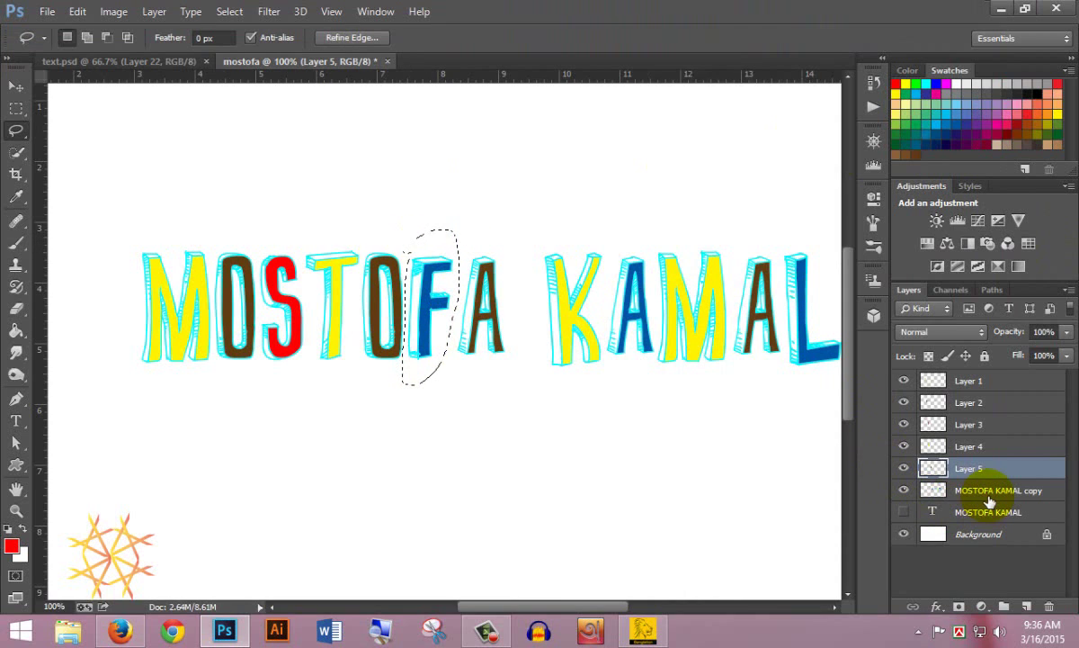
{"action": "left_click", "coordinate": [926, 490]}
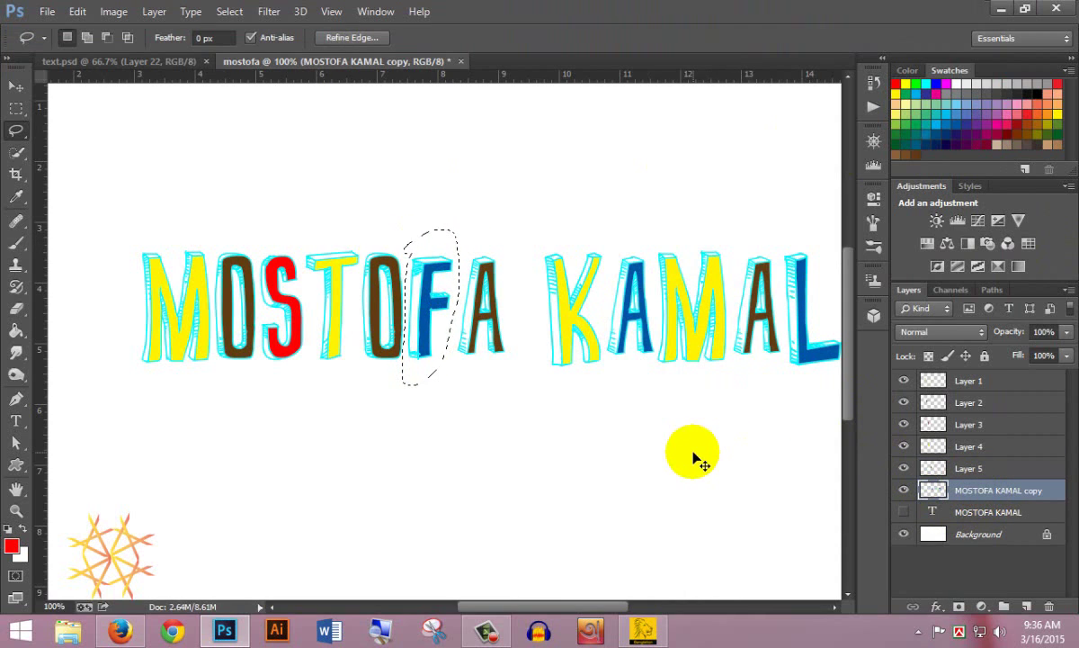
{"action": "key", "text": "ctrl+x"}
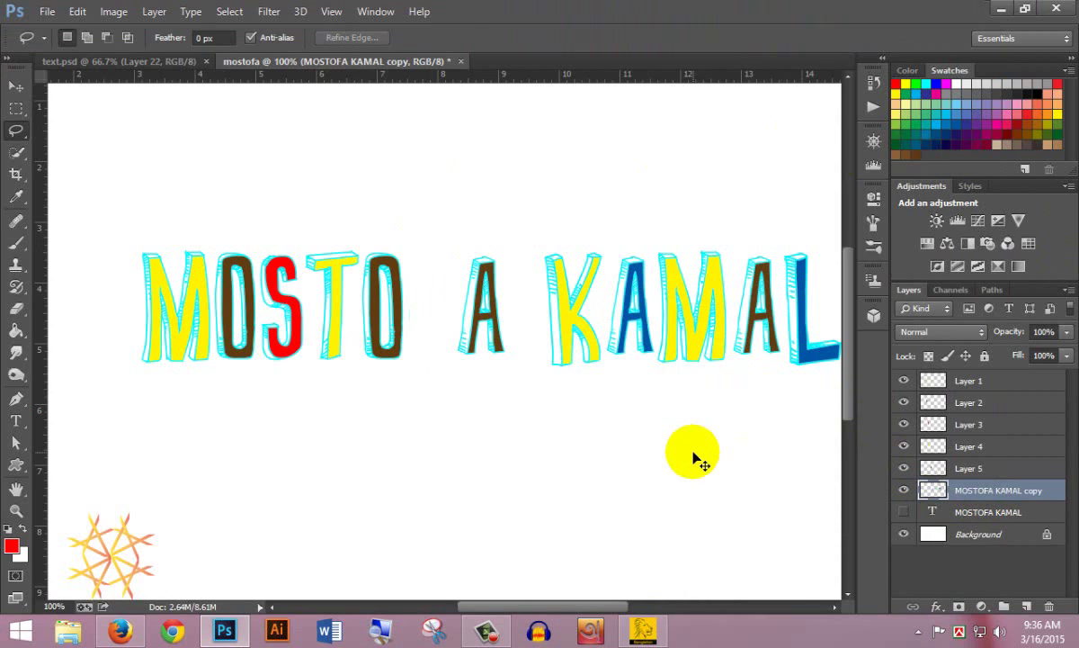
{"action": "key", "text": "ctrl+v"}
{"action": "mouse_move", "coordinate": [467, 240]}
{"action": "left_mouse_down"}
{"action": "mouse_move", "coordinate": [459, 339]}
{"action": "mouse_move", "coordinate": [469, 241]}
{"action": "left_mouse_up"}
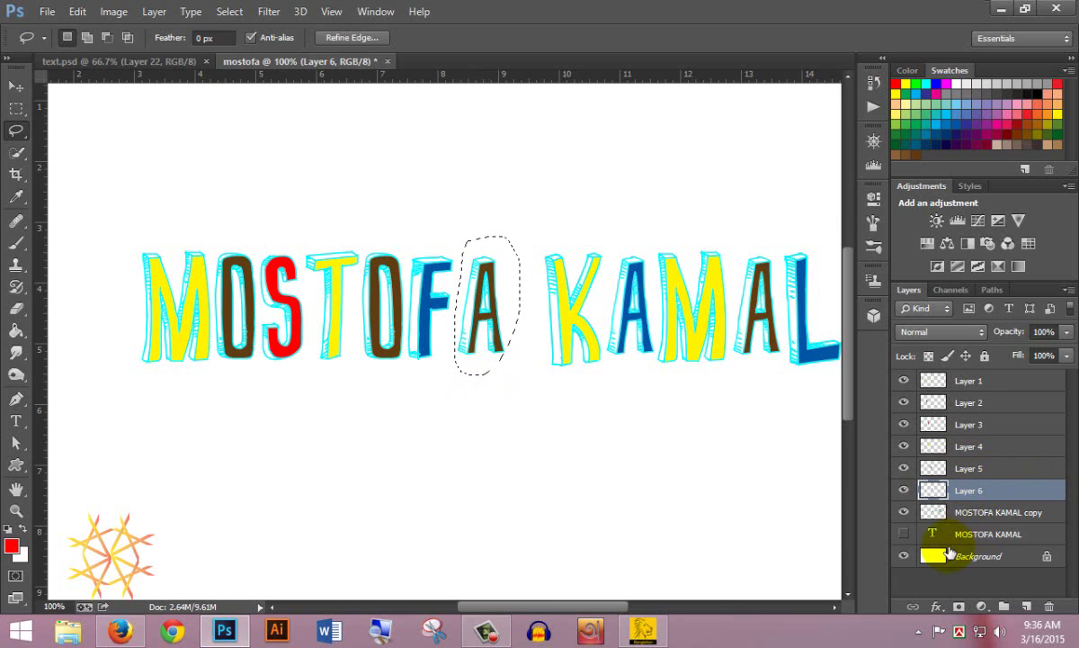
{"action": "left_click", "coordinate": [989, 512]}
{"action": "key", "text": "ctrl+x"}
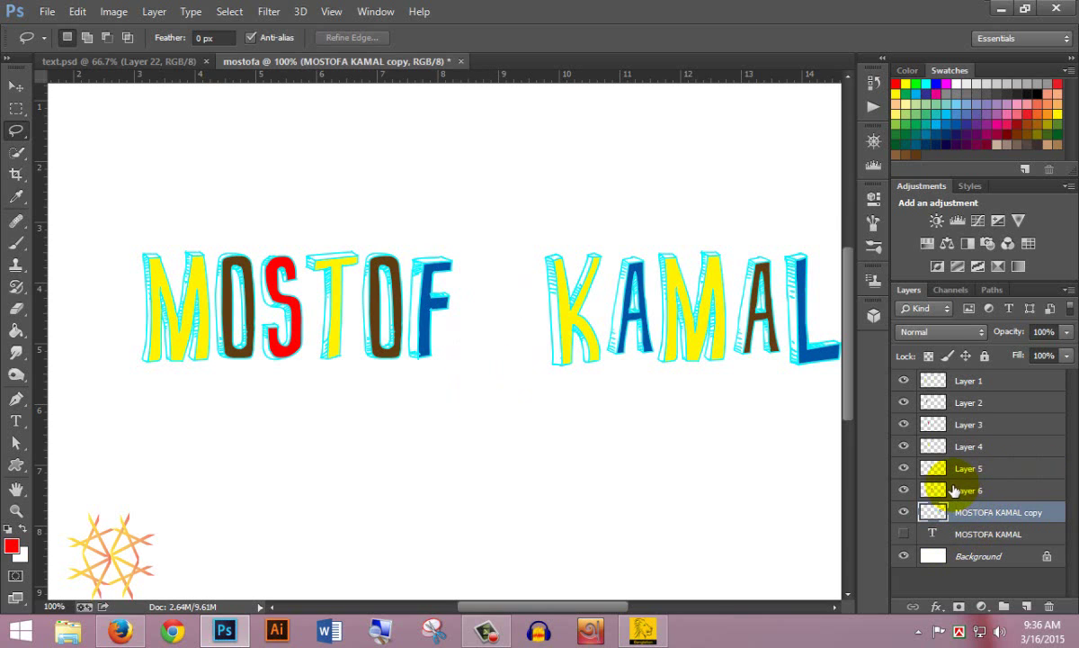
{"action": "key", "text": "ctrl+v"}
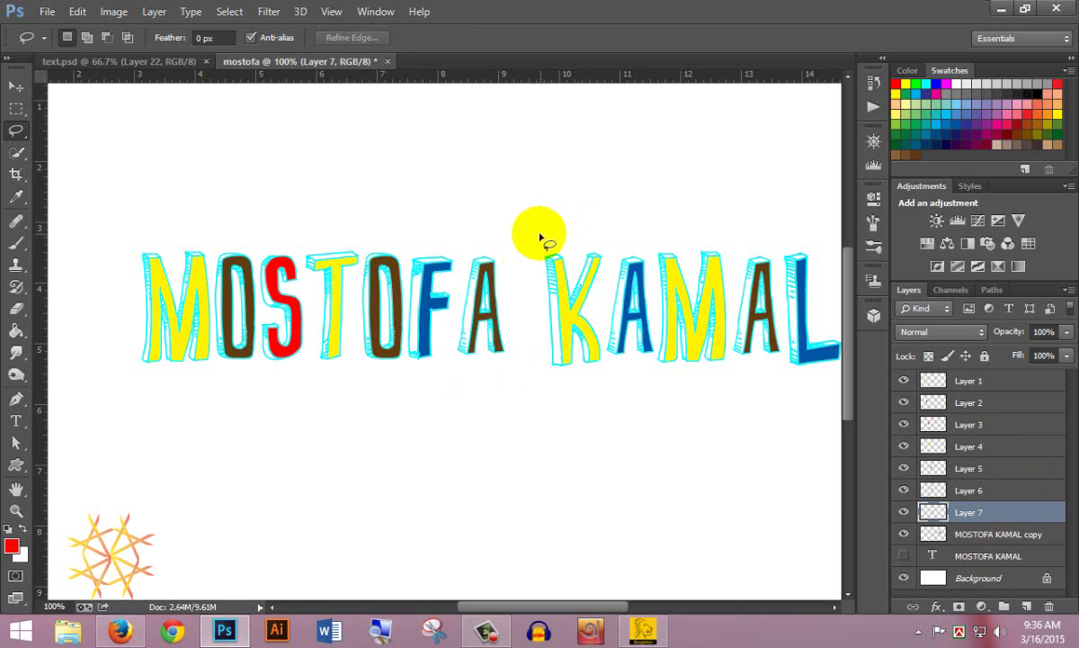
{"action": "mouse_move", "coordinate": [539, 236]}
{"action": "left_mouse_down"}
{"action": "mouse_move", "coordinate": [549, 393]}
{"action": "mouse_move", "coordinate": [605, 369]}
{"action": "mouse_move", "coordinate": [603, 222]}
{"action": "mouse_move", "coordinate": [542, 242]}
{"action": "mouse_move", "coordinate": [544, 371]}
{"action": "left_mouse_up"}
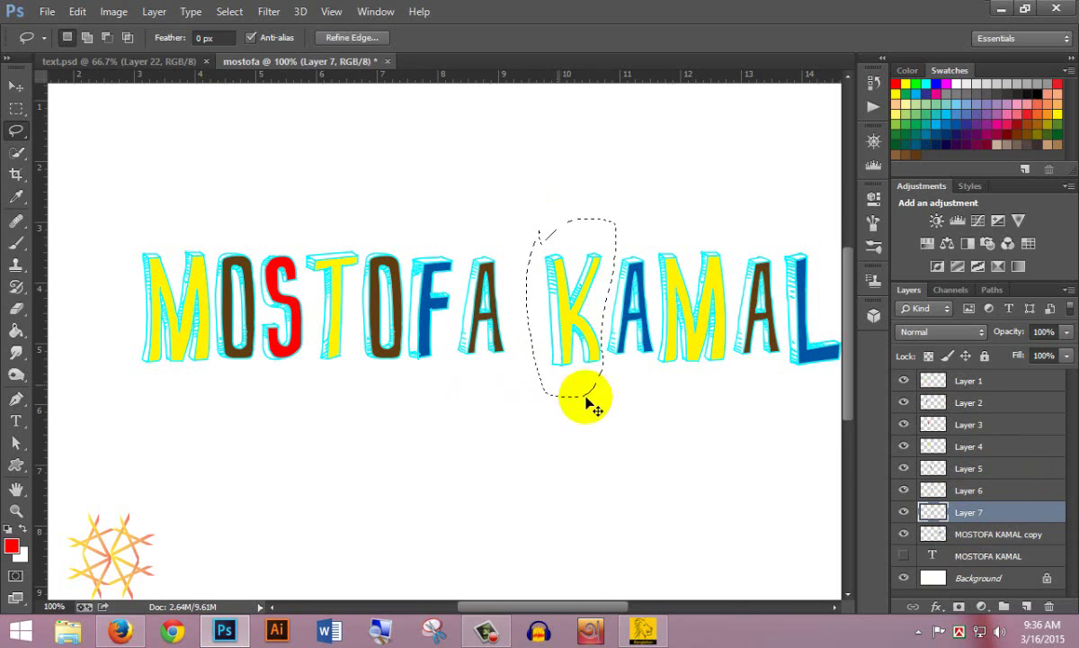
{"action": "left_click", "coordinate": [996, 535]}
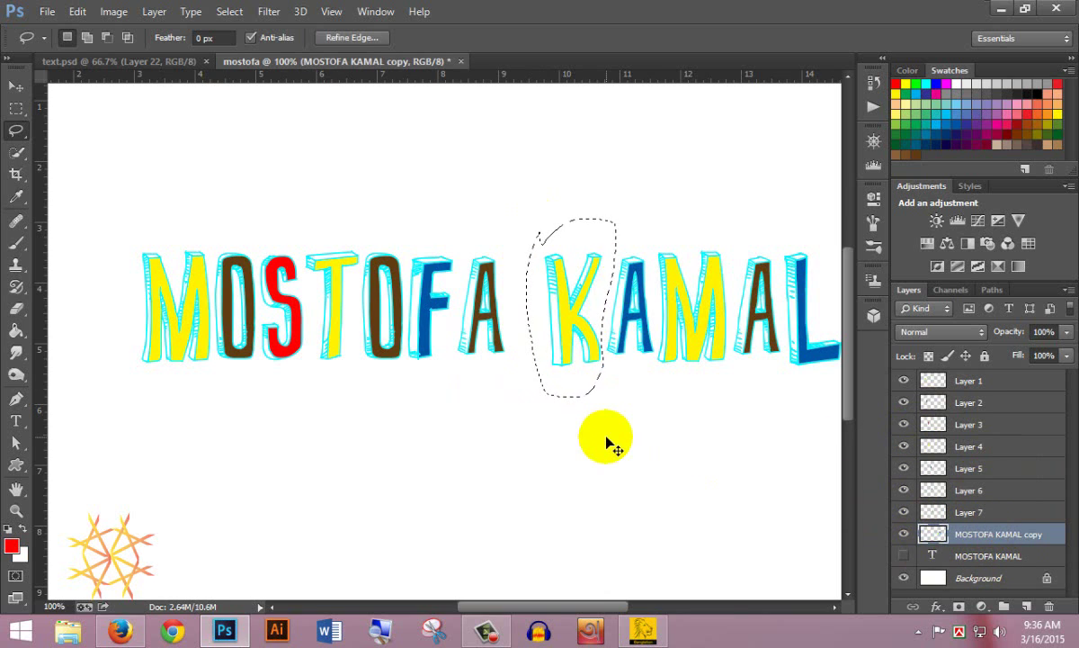
{"action": "key", "text": "ctrl+x"}
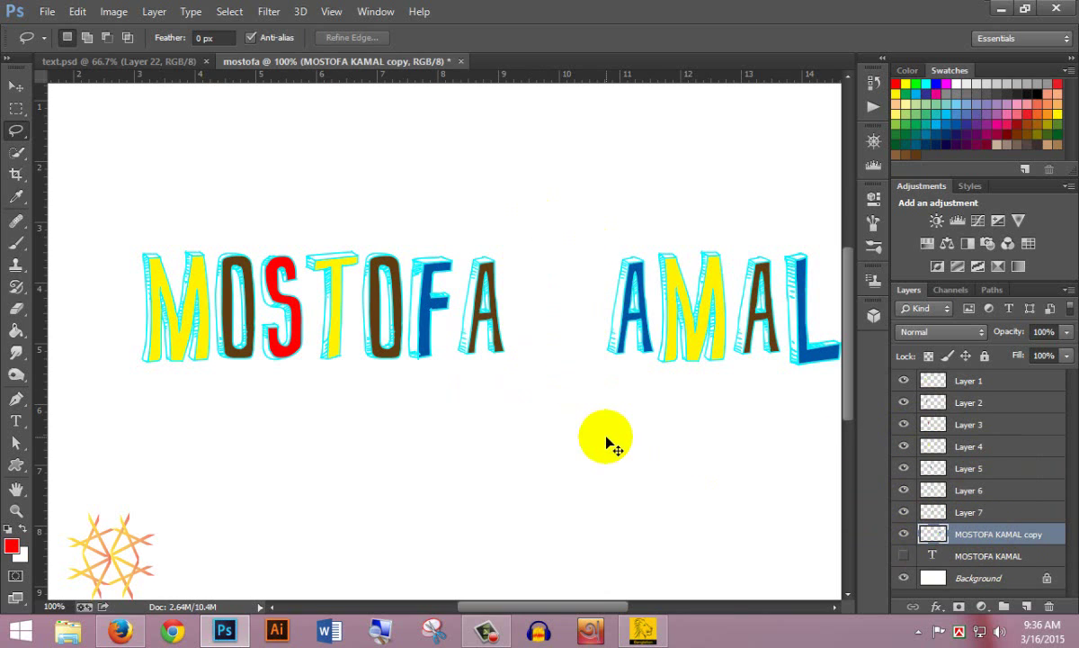
{"action": "key", "text": "ctrl+v"}
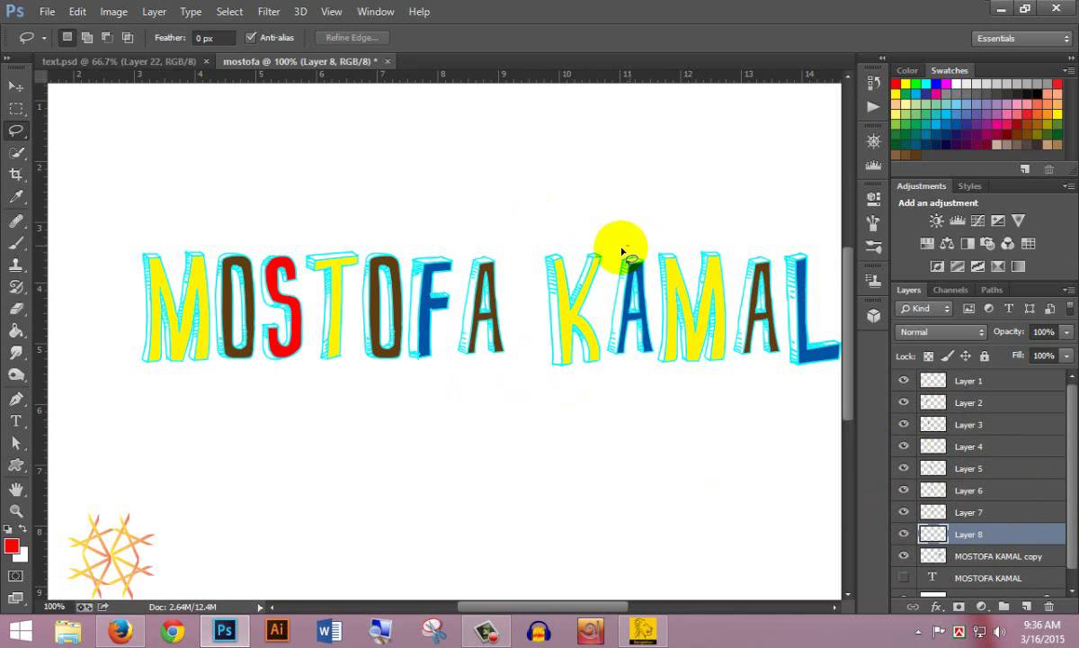
Move KAMAL's A and M onto their own Layers 9 and 10
{"action": "left_click_drag", "start_coordinate": [610, 295], "coordinate": [649, 265]}
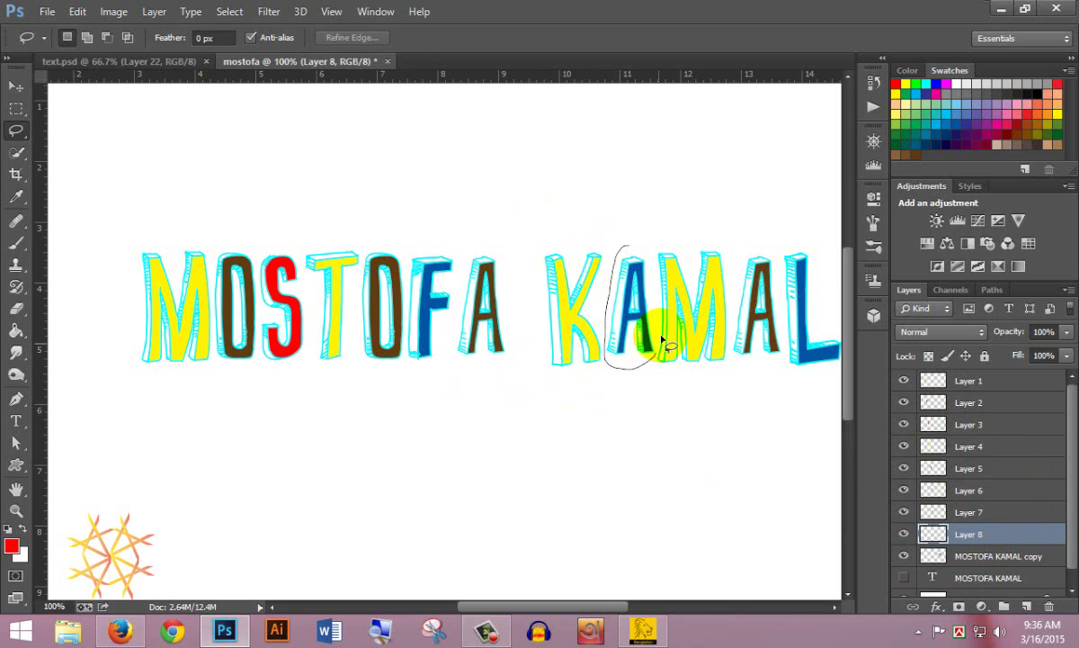
{"action": "left_click_drag", "start_coordinate": [649, 265], "coordinate": [622, 246]}
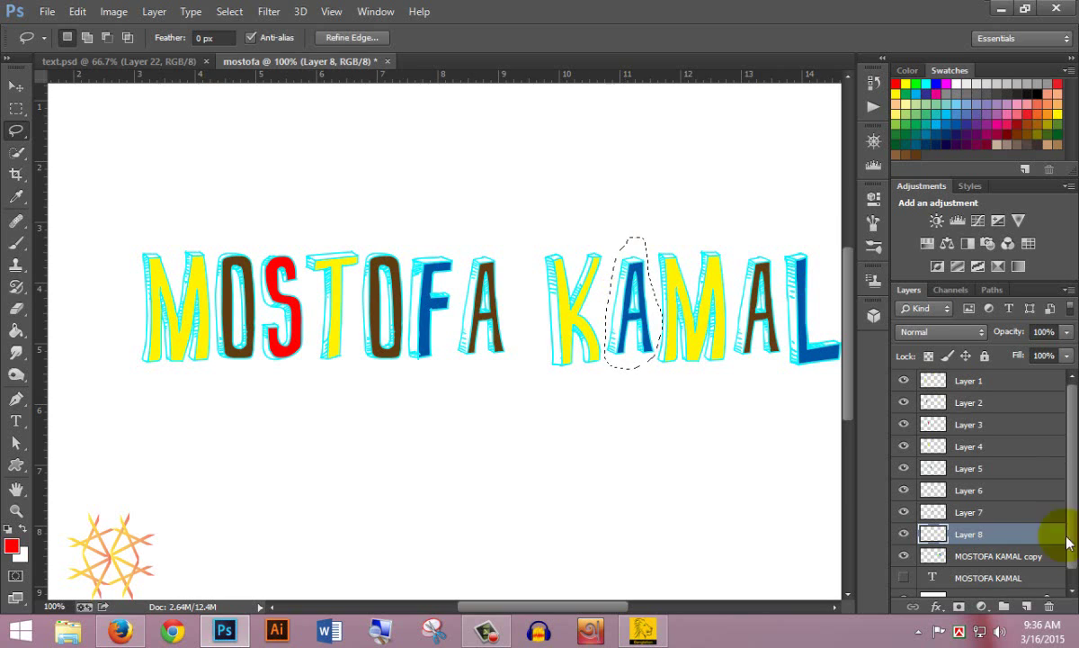
{"action": "left_click", "coordinate": [1012, 558]}
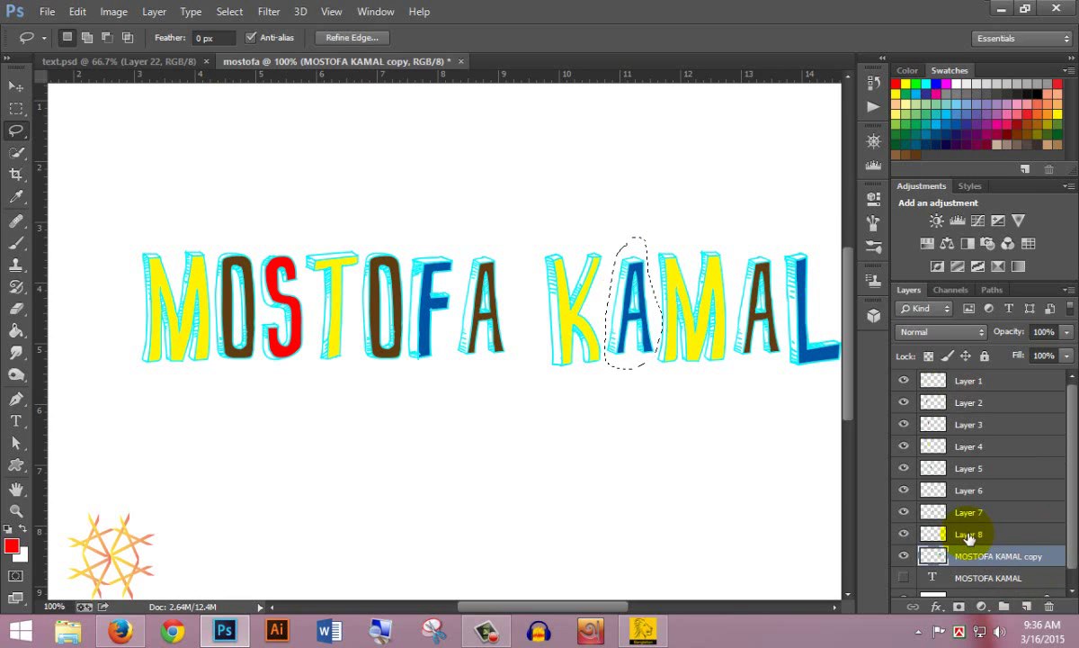
{"action": "key", "text": "ctrl+x"}
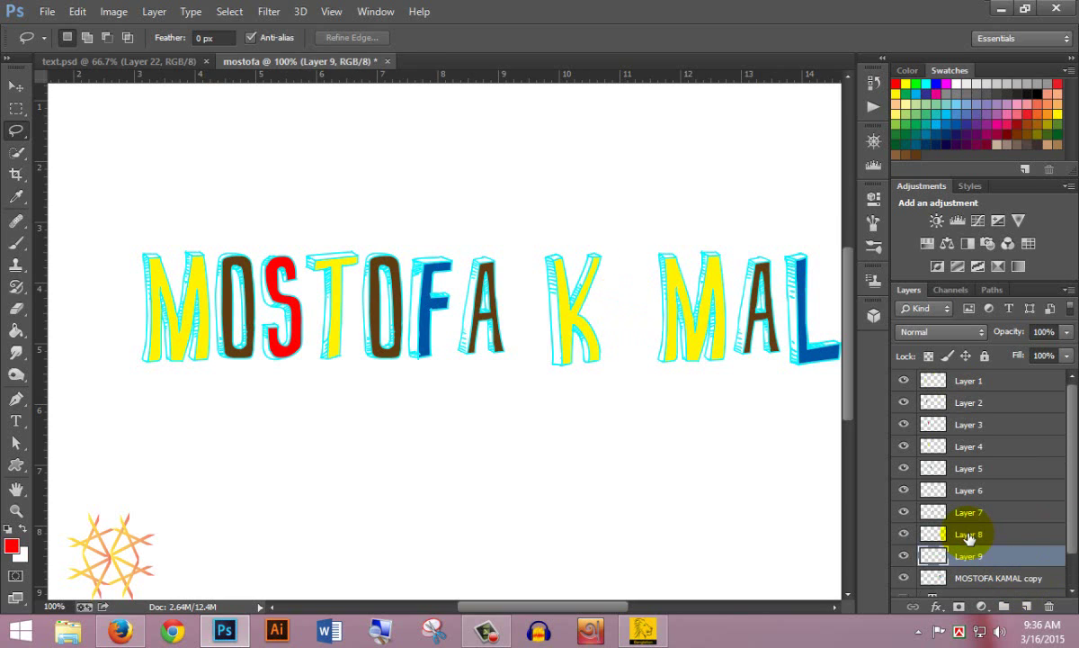
{"action": "key", "text": "ctrl+shift+v"}
{"action": "mouse_move", "coordinate": [642, 285]}
{"action": "left_mouse_down"}
{"action": "mouse_move", "coordinate": [731, 262]}
{"action": "mouse_move", "coordinate": [685, 216]}
{"action": "left_mouse_up"}
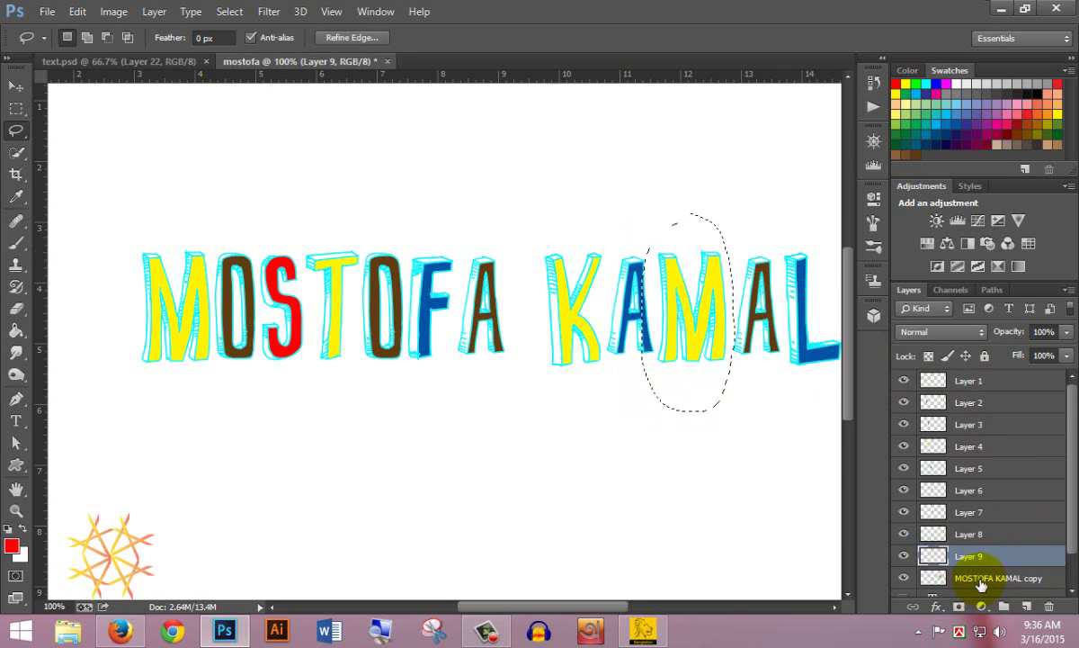
{"action": "left_click", "coordinate": [978, 578]}
{"action": "key", "text": "ctrl+x"}
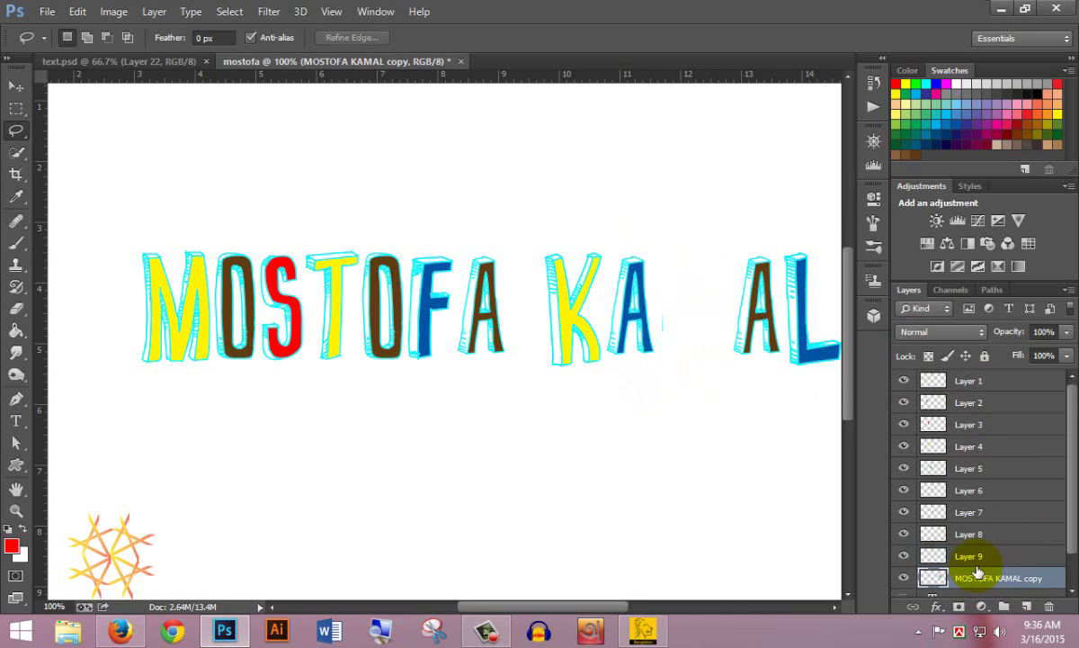
{"action": "key", "text": "ctrl+v"}
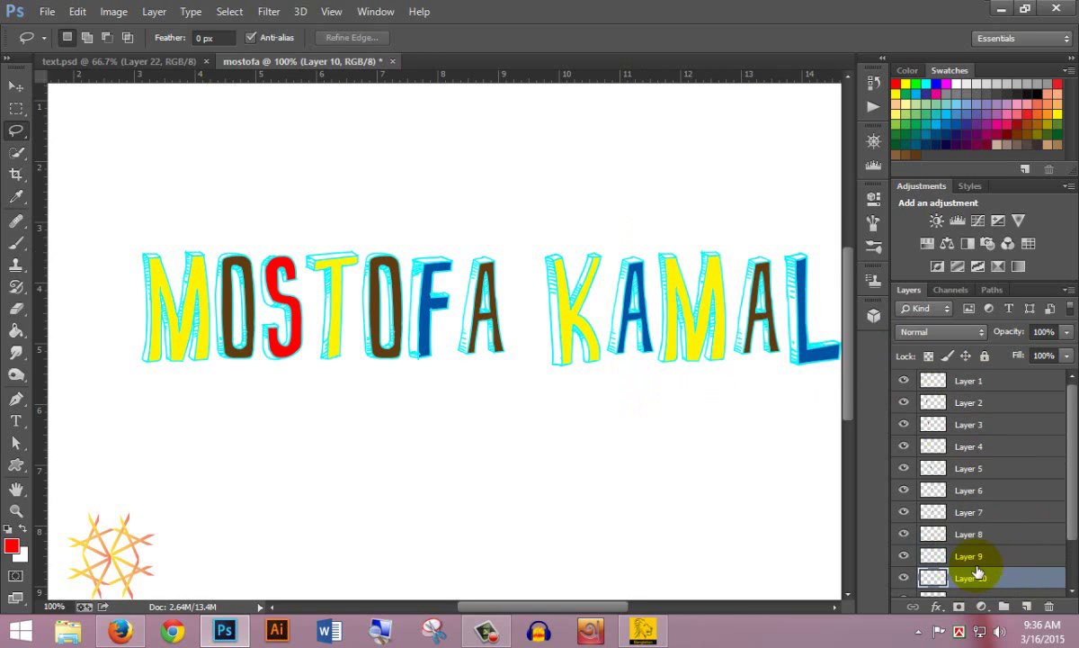
Put KAMAL's last A on Layer 11 and cut the final L from the copy layer
{"action": "mouse_move", "coordinate": [751, 229]}
{"action": "left_mouse_down"}
{"action": "mouse_move", "coordinate": [727, 310]}
{"action": "mouse_move", "coordinate": [784, 283]}
{"action": "left_mouse_up"}
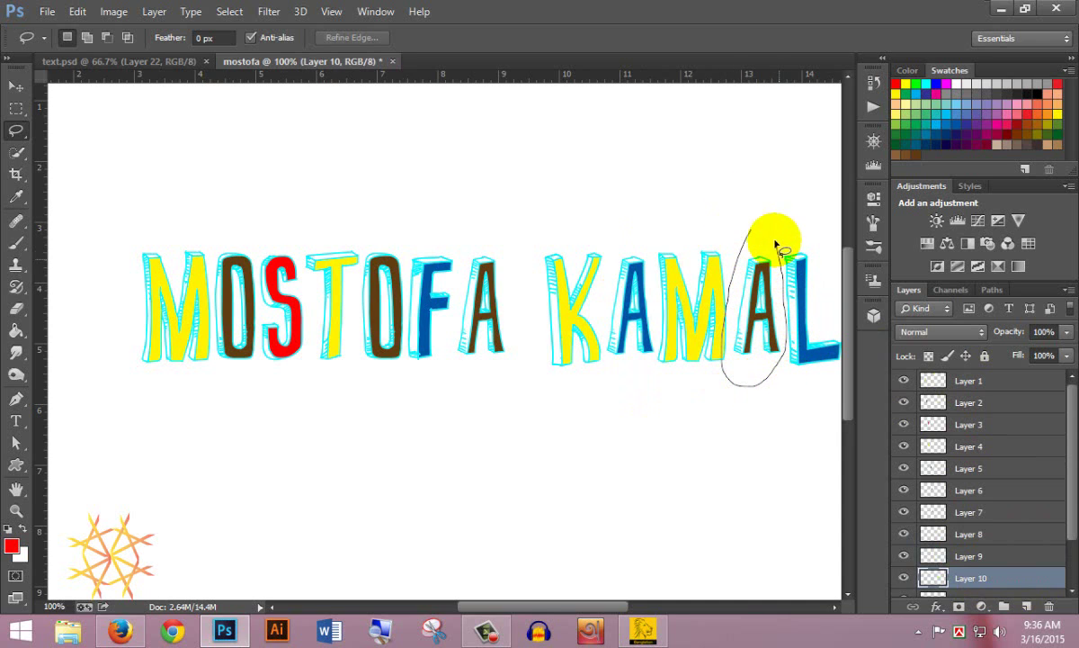
{"action": "left_click_drag", "start_coordinate": [785, 283], "coordinate": [752, 230]}
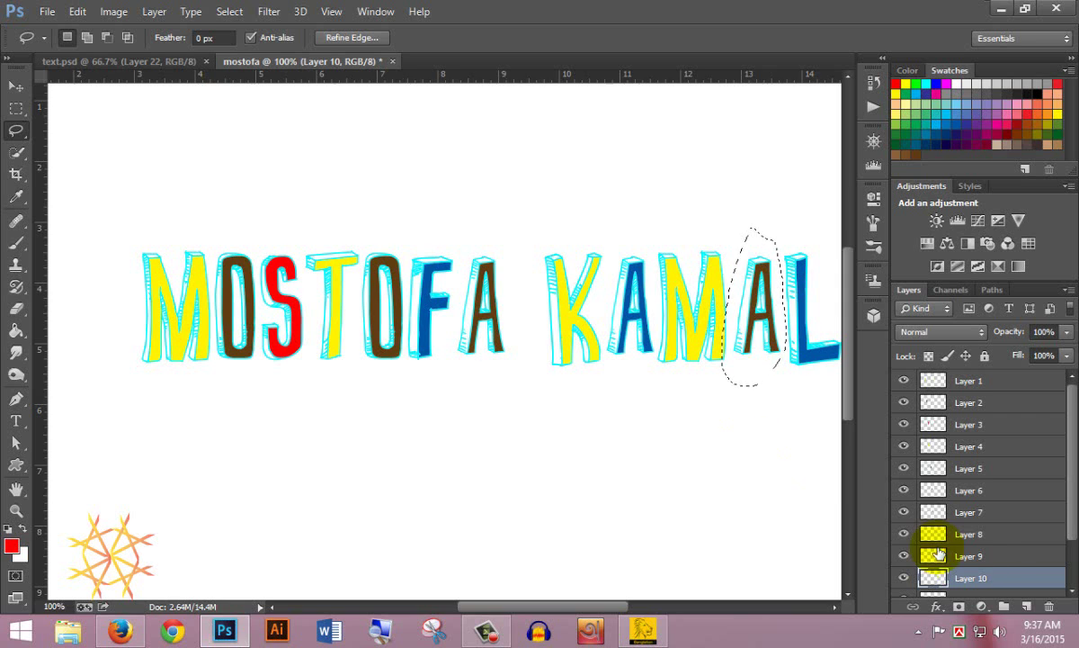
{"action": "scroll", "coordinate": [954, 576], "scroll_direction": "down", "scroll_amount": 3}
{"action": "left_click", "coordinate": [989, 544]}
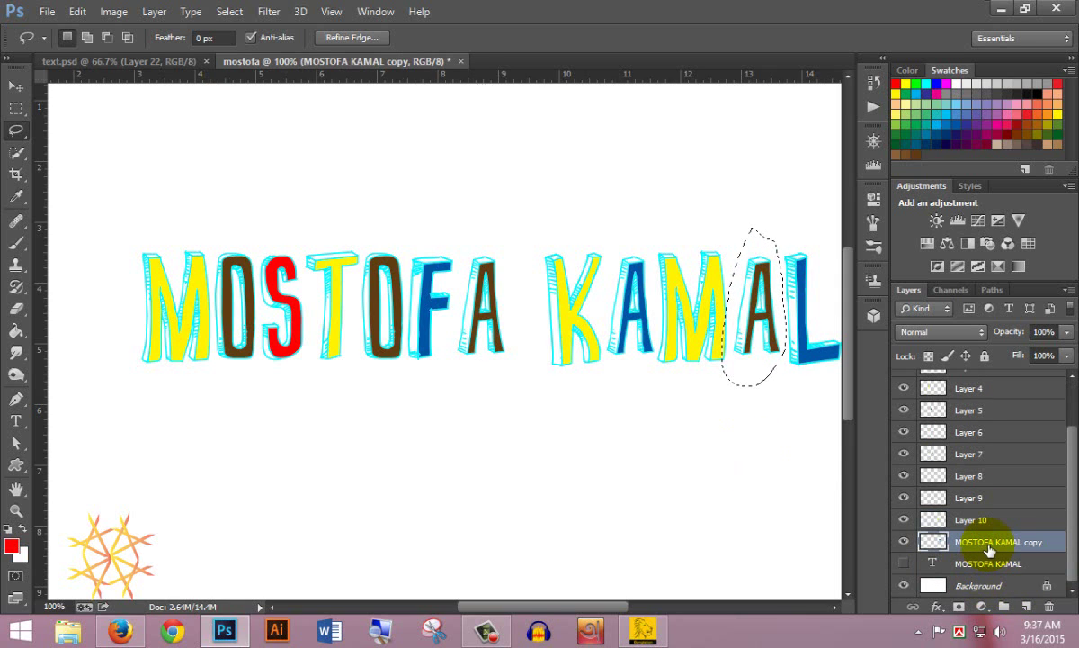
{"action": "key", "text": "Delete"}
{"action": "key", "text": "ctrl+d"}
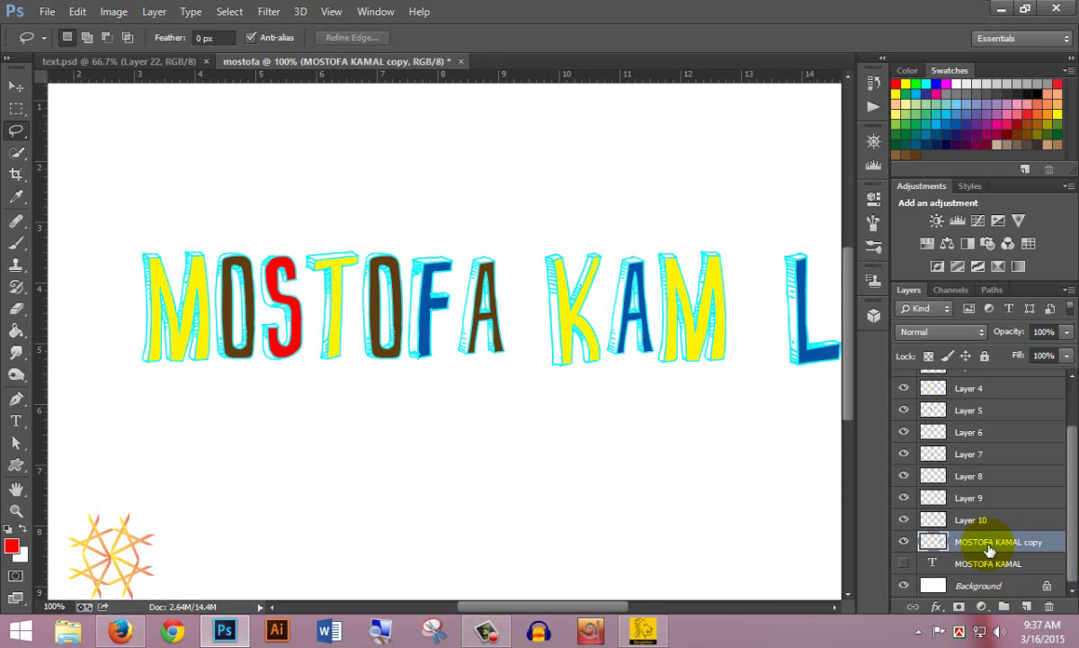
{"action": "key", "text": "ctrl+v"}
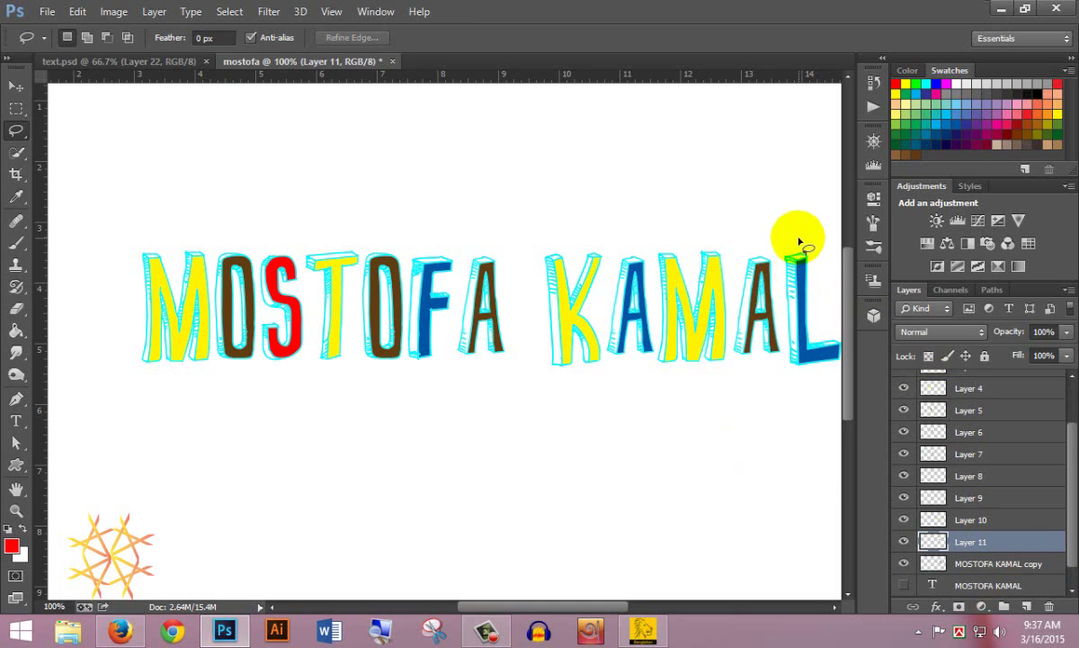
{"action": "left_click_drag", "start_coordinate": [782, 277], "coordinate": [866, 316]}
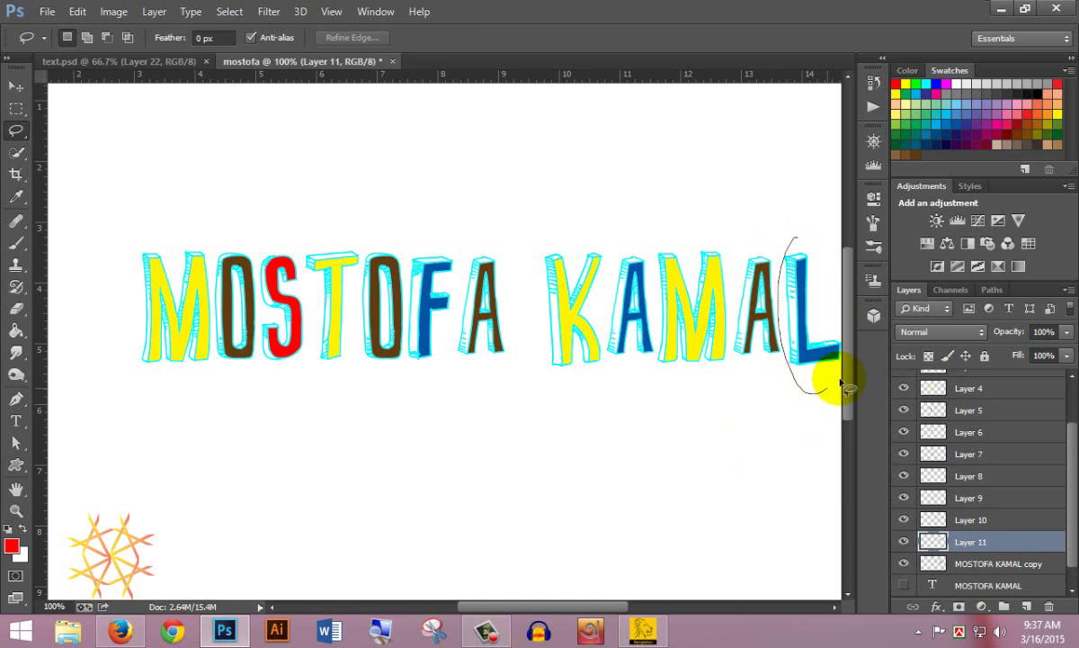
{"action": "left_click_drag", "start_coordinate": [871, 317], "coordinate": [790, 236]}
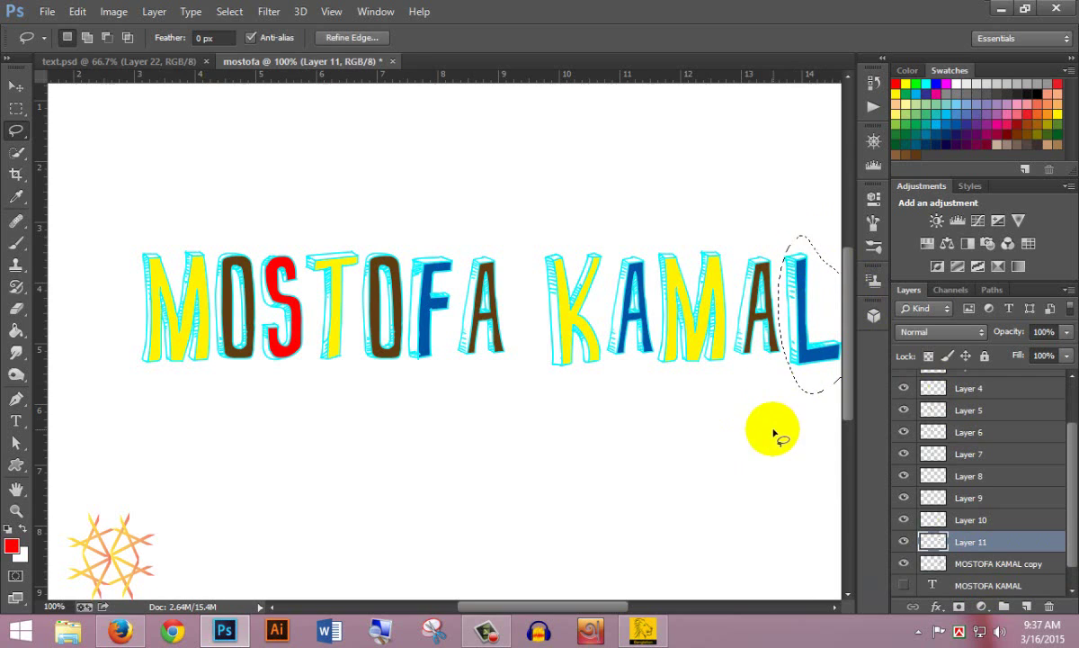
{"action": "left_click", "coordinate": [1003, 565]}
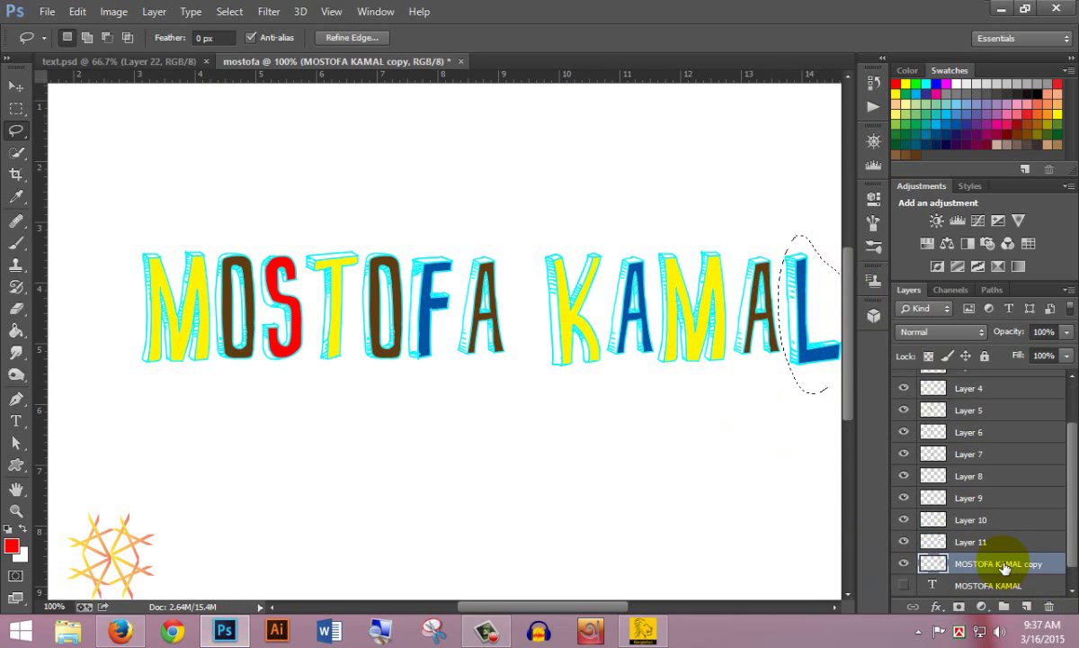
{"action": "key", "text": "ctrl+x"}
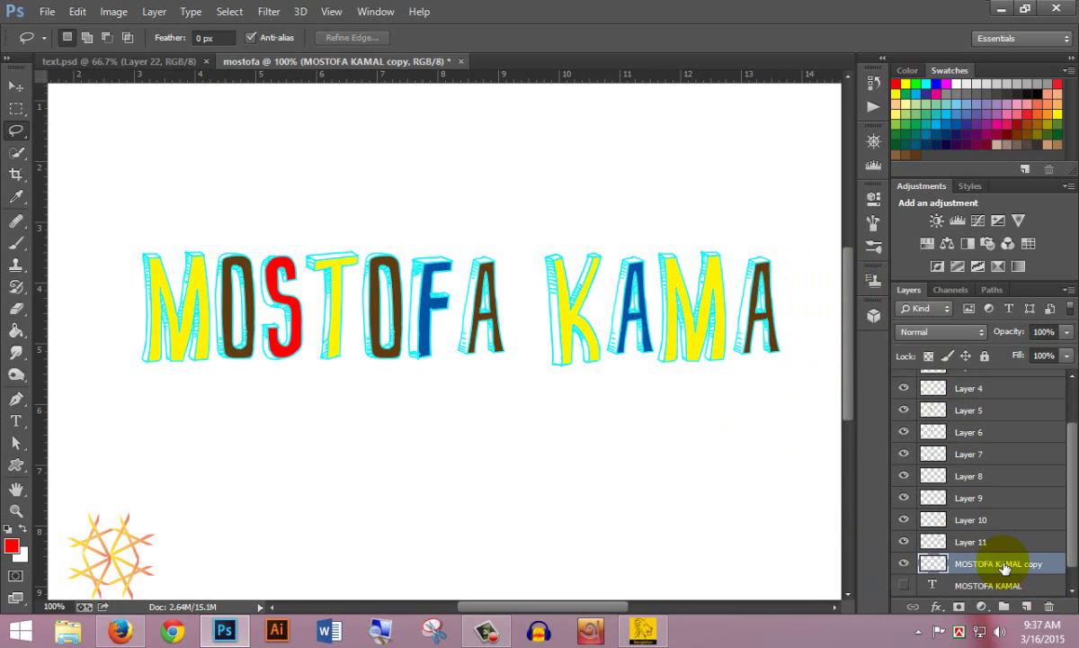
{"action": "key", "text": "v"}
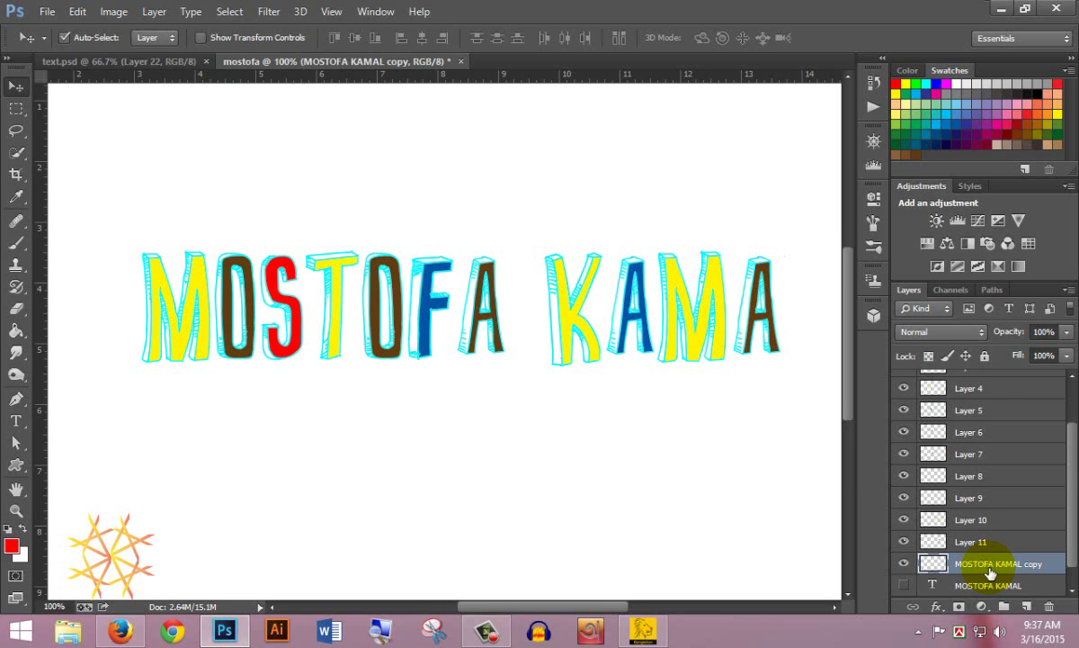
Open Liquify on the selected L and cancel it without applying changes
{"action": "scroll", "coordinate": [693, 378], "scroll_direction": "down", "scroll_amount": 3}
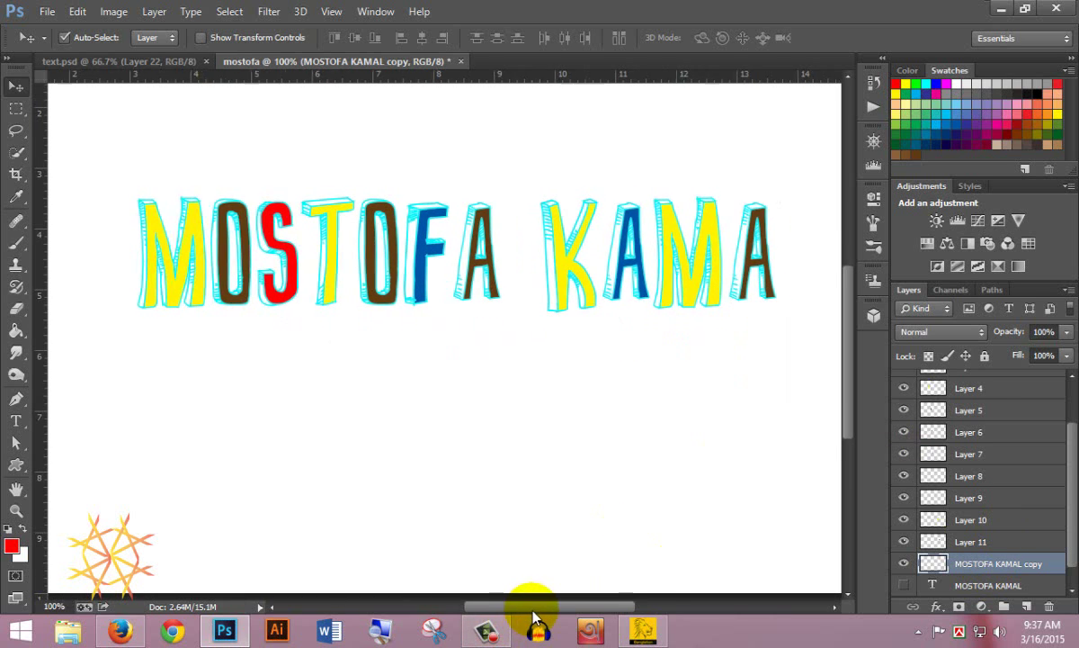
{"action": "left_click_drag", "start_coordinate": [533, 612], "coordinate": [538, 612]}
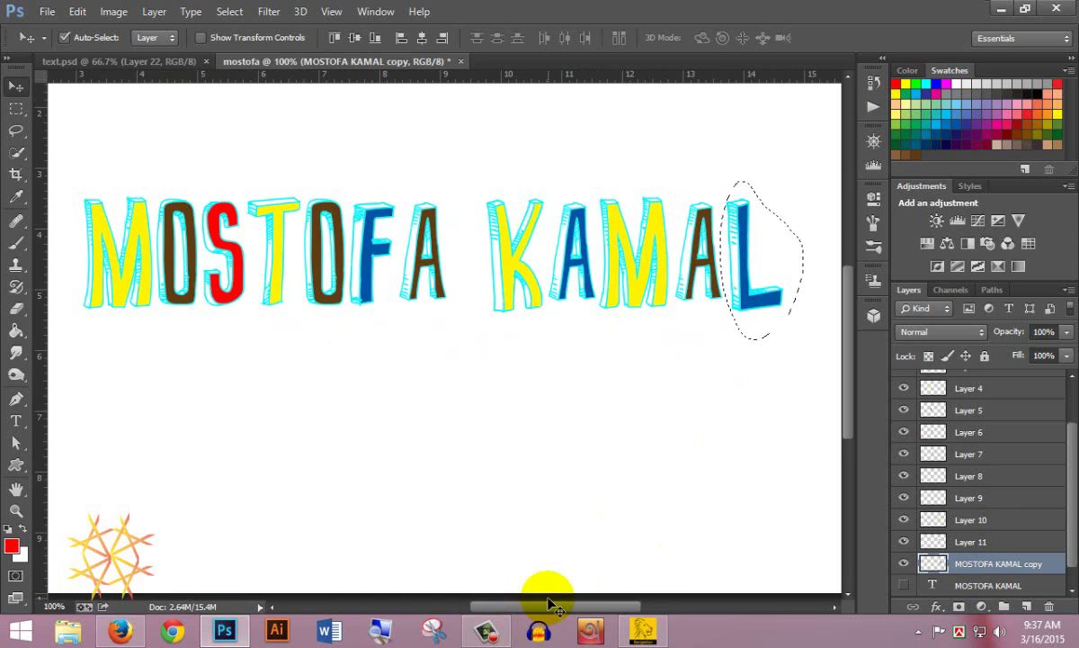
{"action": "key", "text": "ctrl+shift+x"}
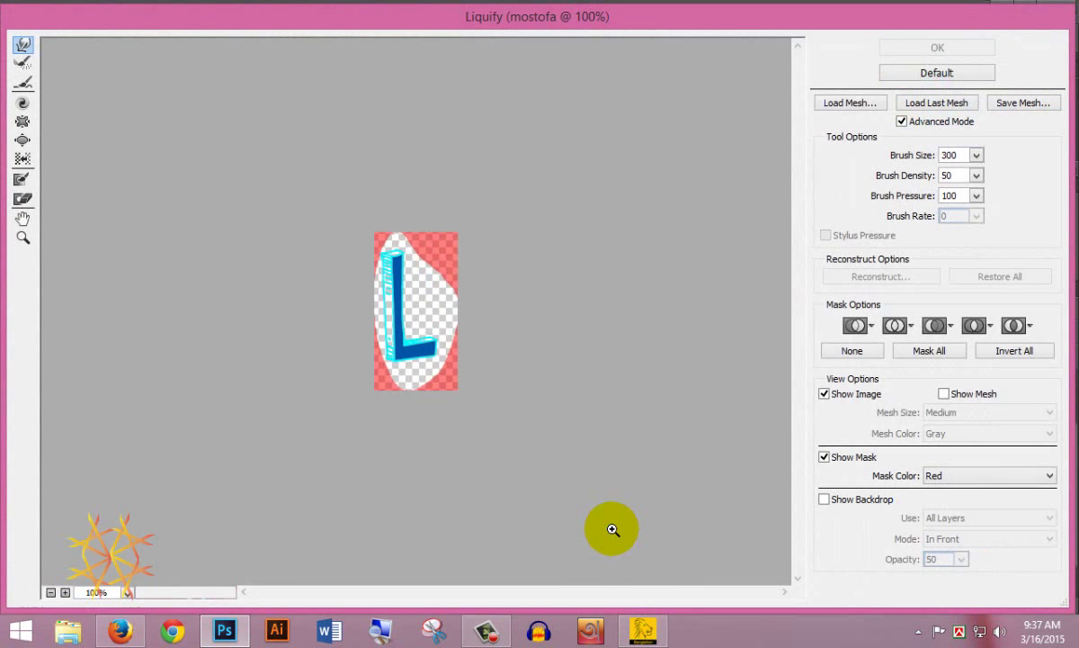
{"action": "double_click", "coordinate": [743, 30]}
{"action": "left_click", "coordinate": [776, 126]}
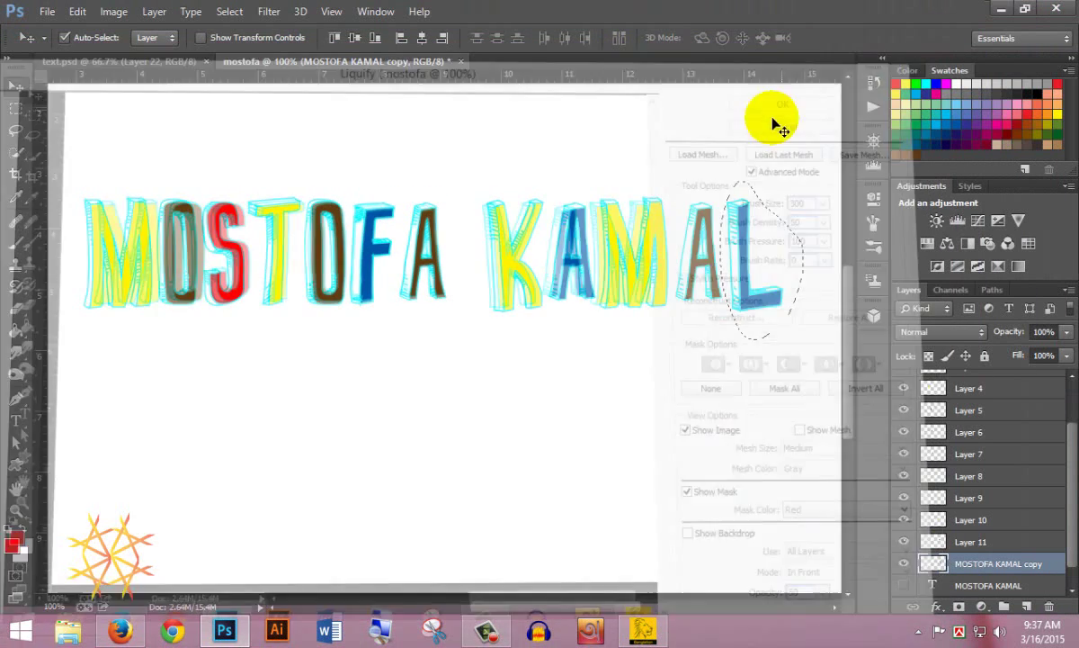
Cut the final L of KAMAL and paste it in place as Layer 12
{"action": "key", "text": "ctrl+x"}
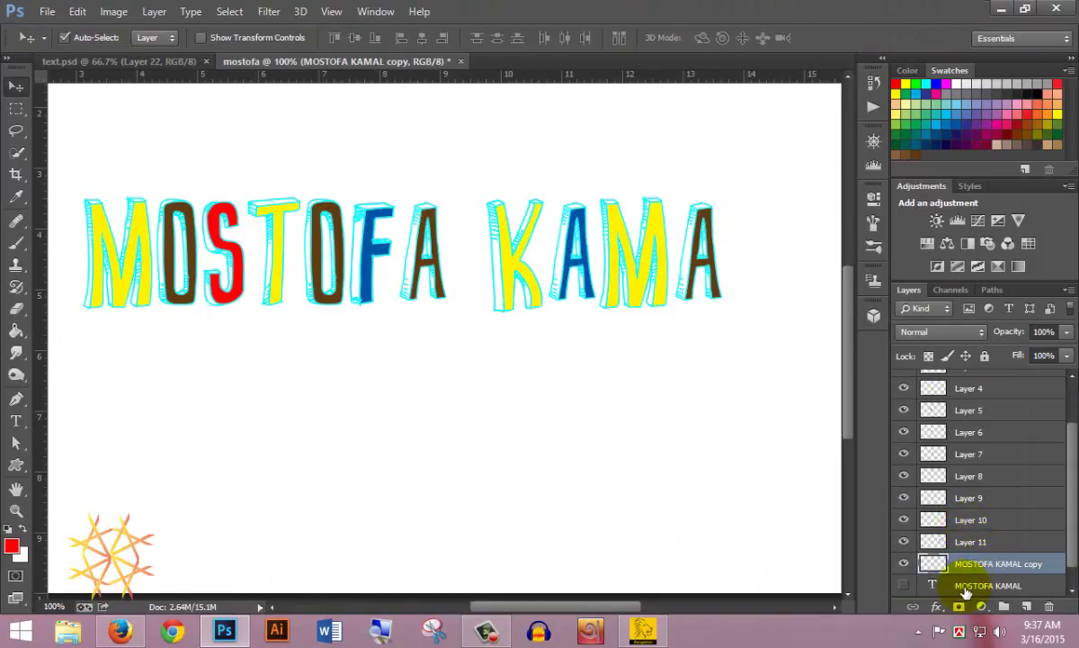
{"action": "key", "text": "ctrl+v"}
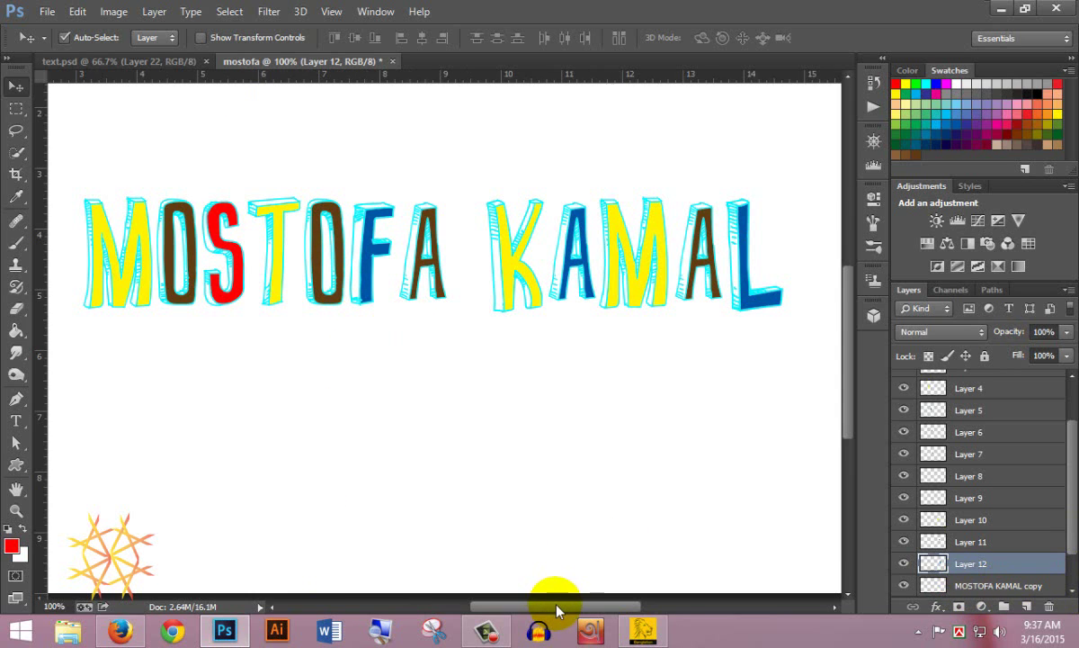
{"action": "left_click_drag", "start_coordinate": [556, 611], "coordinate": [527, 611]}
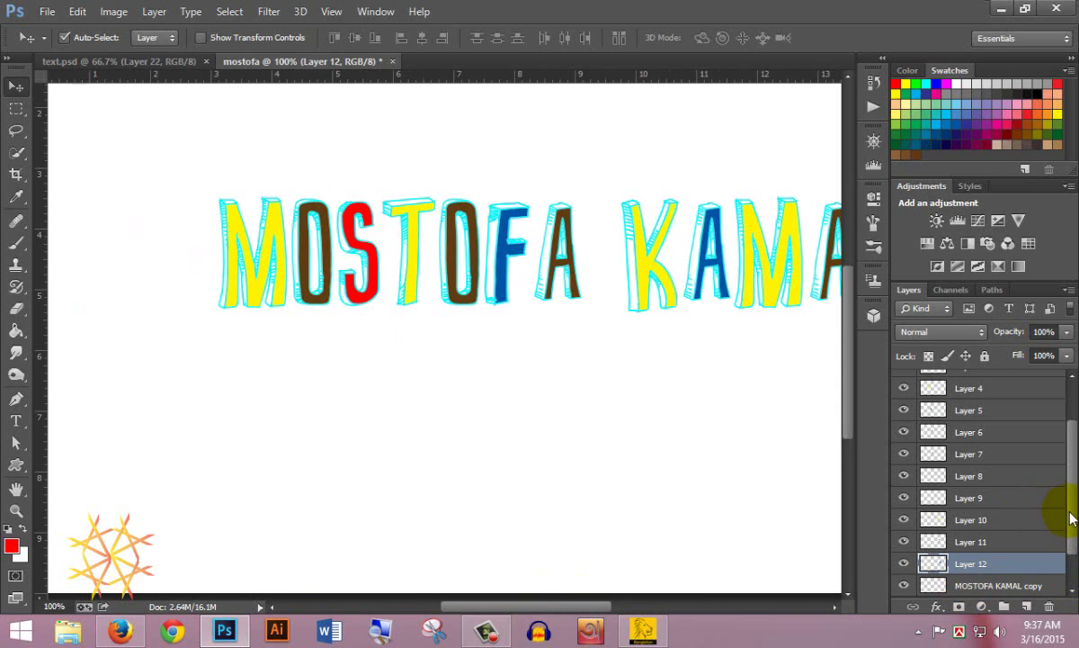
{"action": "left_click_drag", "start_coordinate": [1070, 519], "coordinate": [1068, 303]}
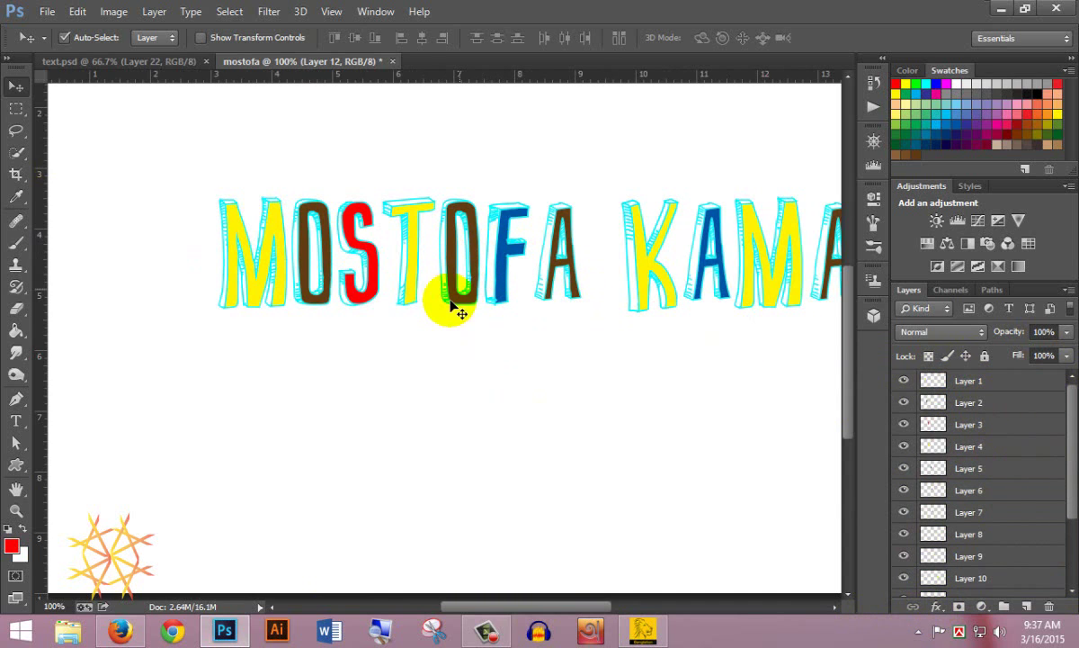
Nudge the M, O, T and A of MOSTOFA slightly up, down or sideways
{"action": "left_click_drag", "start_coordinate": [502, 615], "coordinate": [519, 615]}
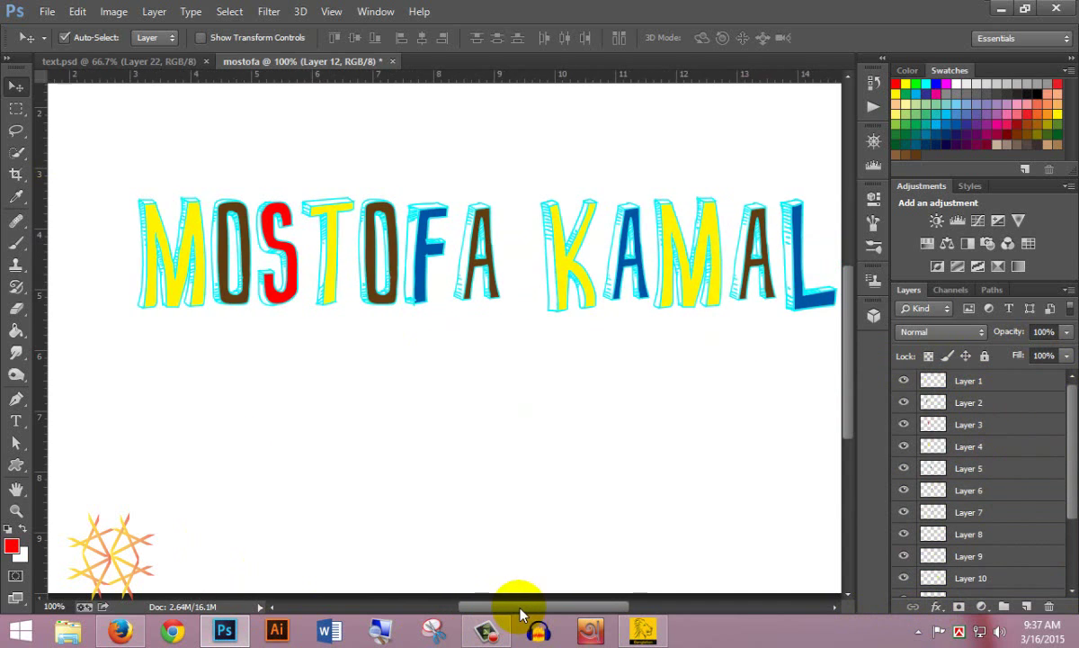
{"action": "left_click", "coordinate": [176, 247]}
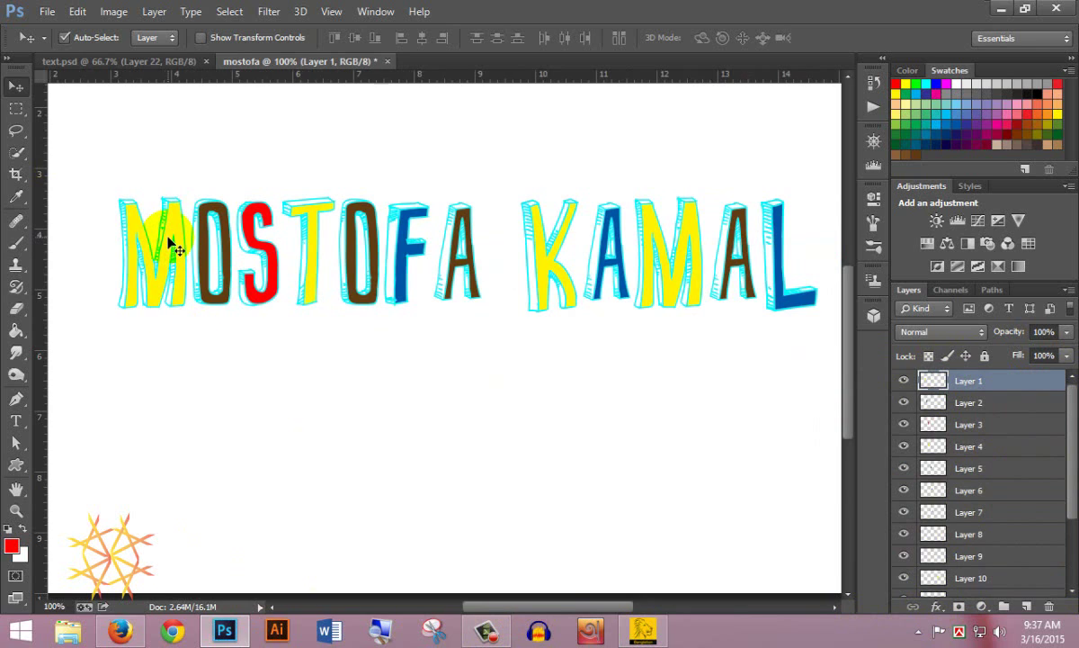
{"action": "key", "text": "Down"}
{"action": "key", "text": "Down"}
{"action": "key", "text": "Down"}
{"action": "key", "text": "Down"}
{"action": "key", "text": "Down"}
{"action": "key", "text": "Down"}
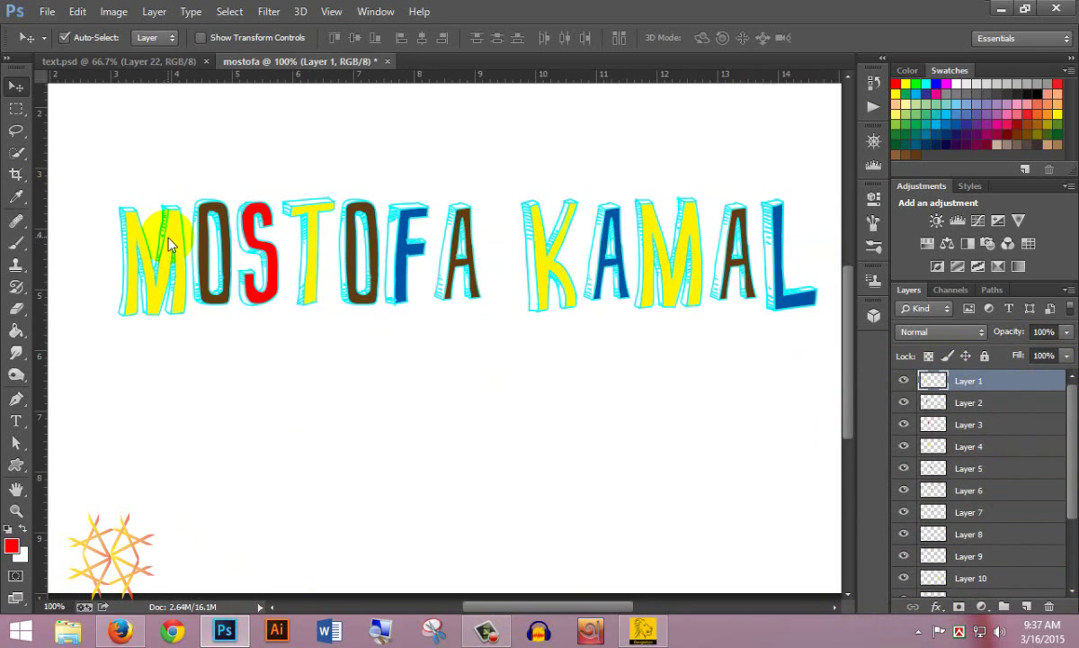
{"action": "left_click_drag", "start_coordinate": [168, 239], "coordinate": [171, 246]}
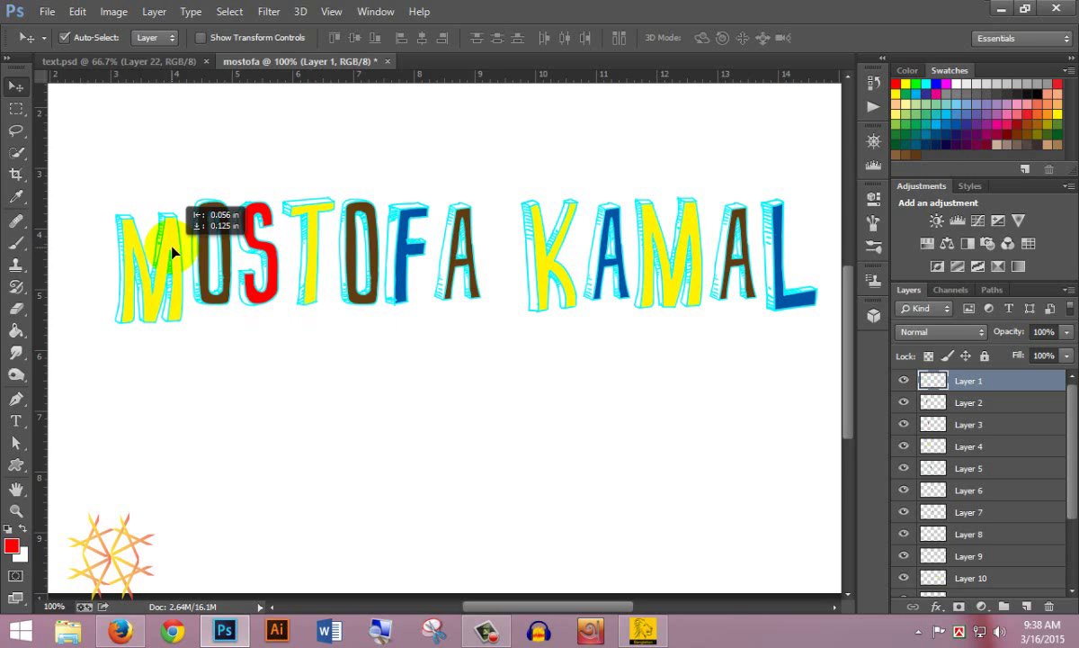
{"action": "left_click_drag", "start_coordinate": [205, 200], "coordinate": [200, 188]}
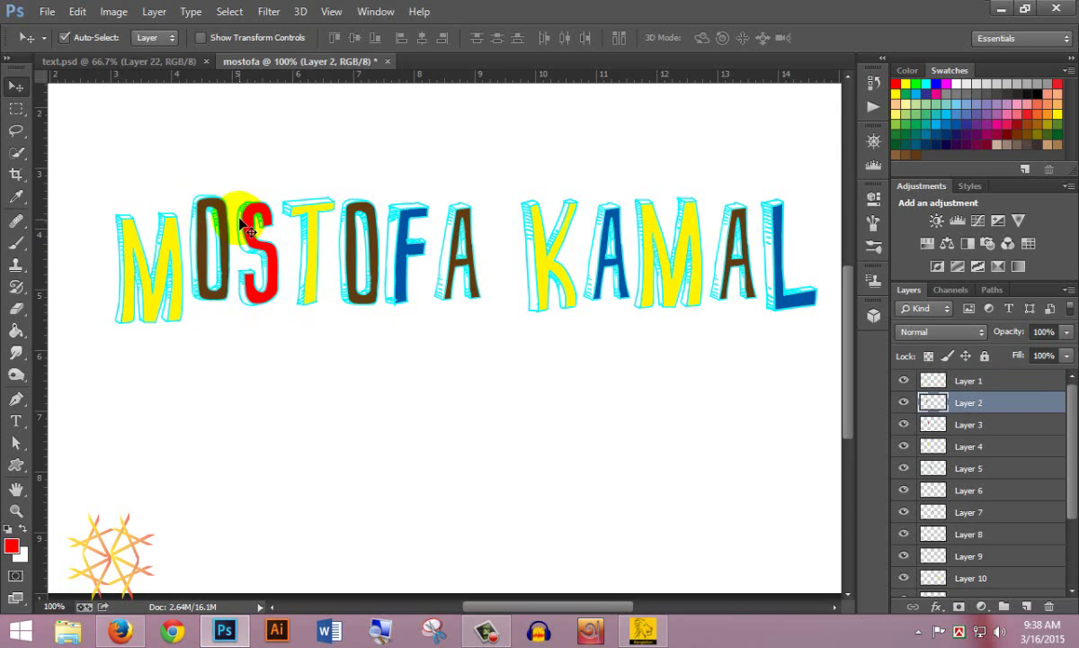
{"action": "left_click", "coordinate": [243, 227]}
{"action": "left_click_drag", "start_coordinate": [315, 222], "coordinate": [358, 224]}
{"action": "left_click", "coordinate": [400, 230]}
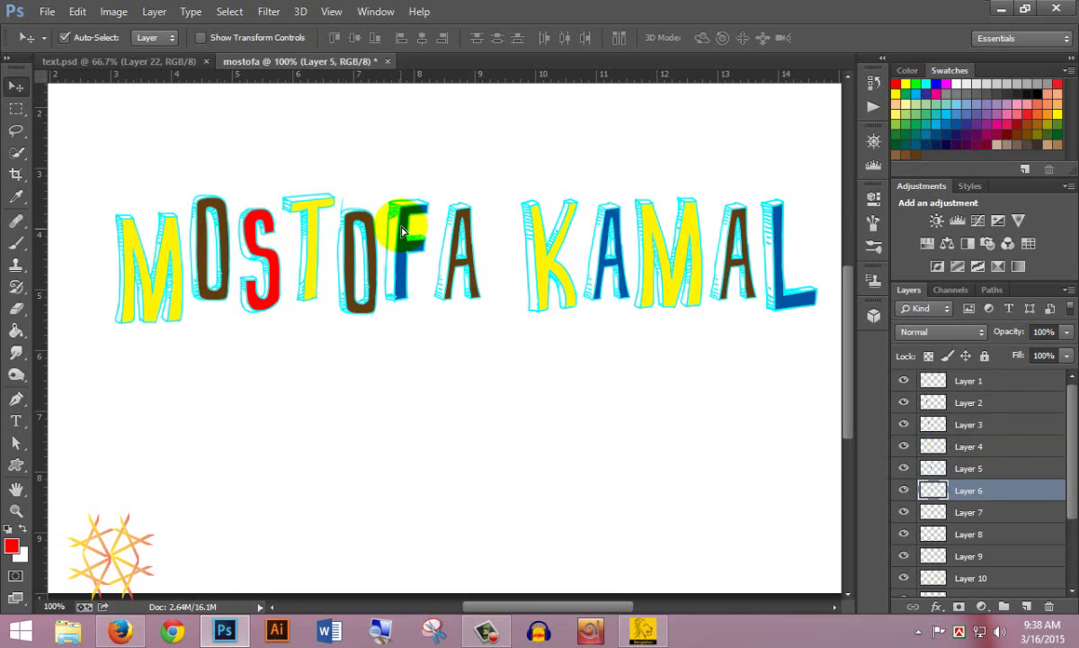
{"action": "left_click_drag", "start_coordinate": [465, 231], "coordinate": [461, 236]}
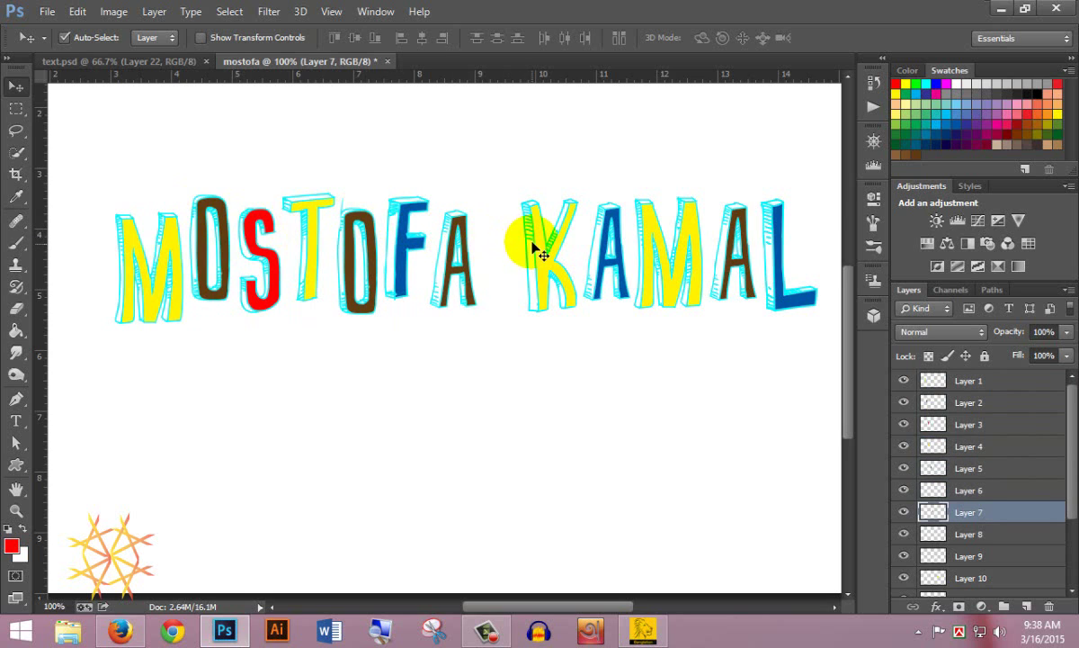
Raise the K and nudge both A letters of KAMAL slightly
{"action": "left_click_drag", "start_coordinate": [538, 252], "coordinate": [536, 241]}
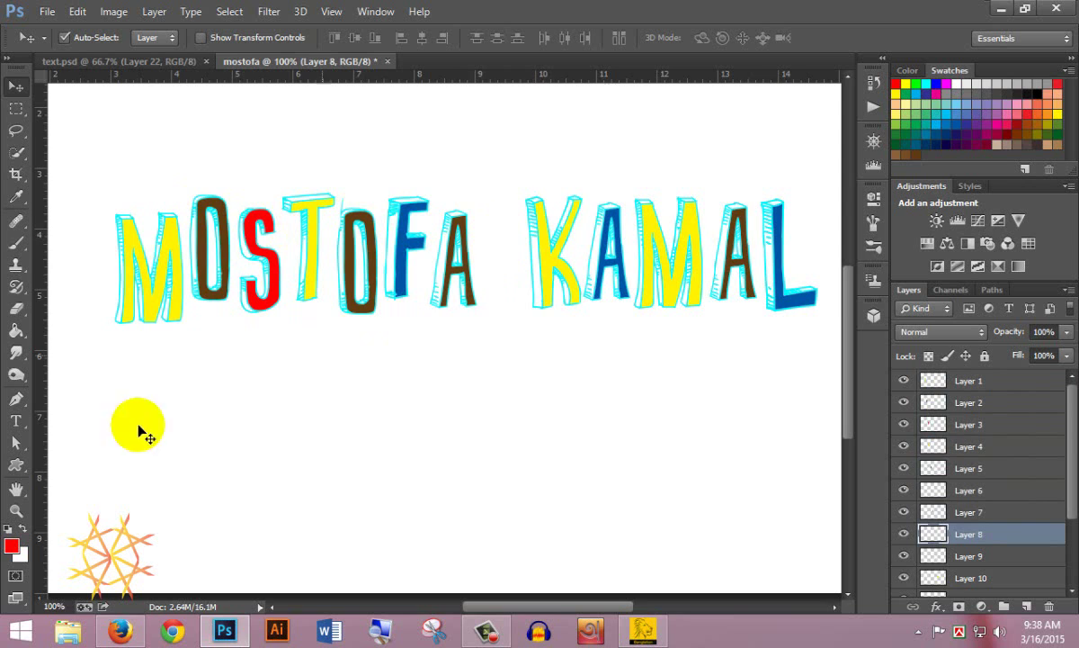
{"action": "left_click_drag", "start_coordinate": [610, 212], "coordinate": [634, 195]}
{"action": "left_click", "coordinate": [655, 241]}
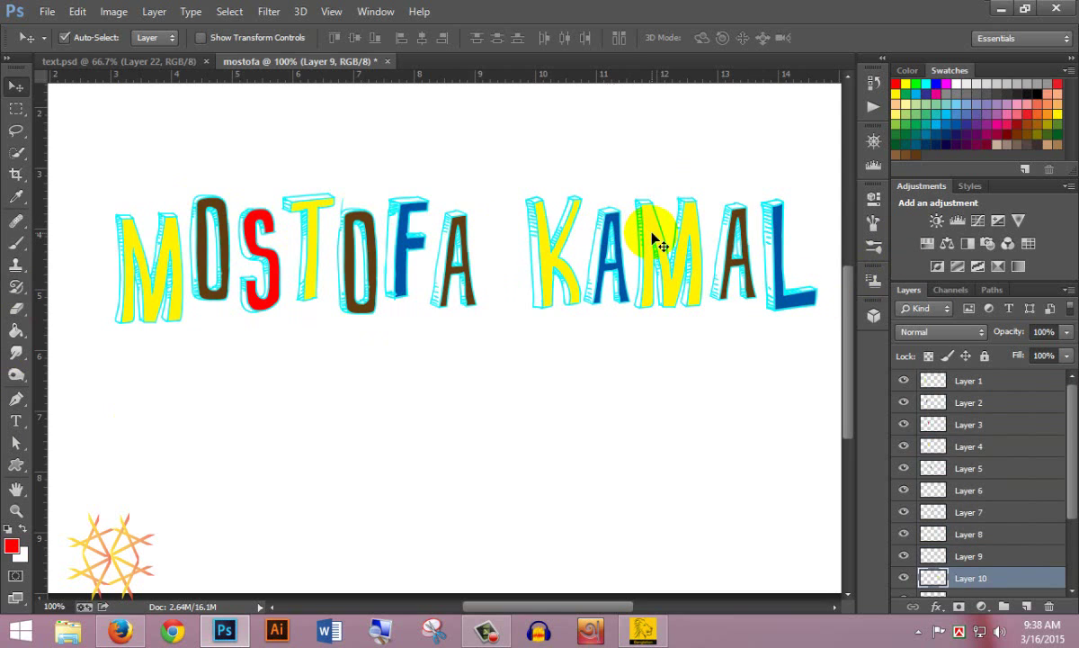
{"action": "left_click_drag", "start_coordinate": [731, 216], "coordinate": [779, 228]}
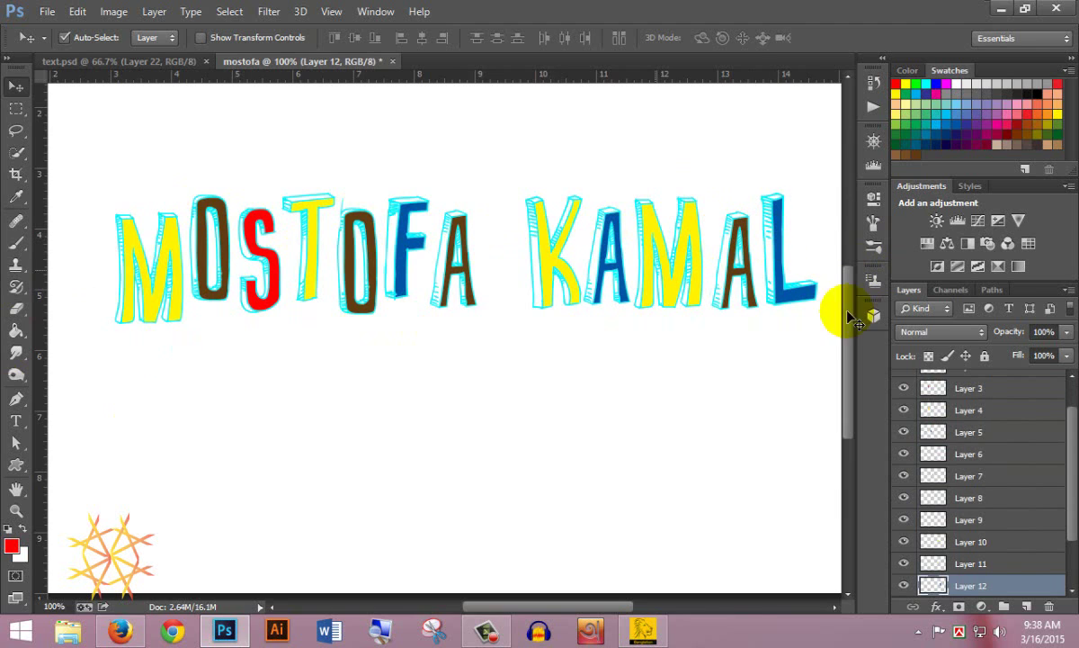
{"action": "scroll", "coordinate": [1066, 419], "scroll_direction": "up", "scroll_amount": 2}
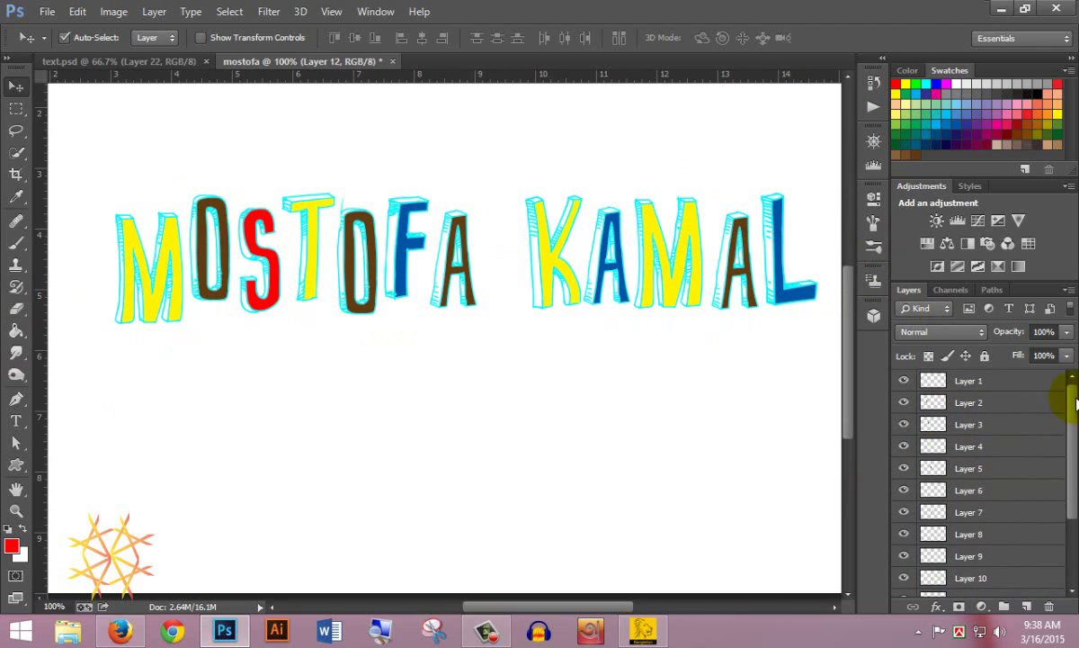
Stamp the visible letters into a hidden Layer 13, then reselect the M's layer
{"action": "left_click", "coordinate": [1003, 381]}
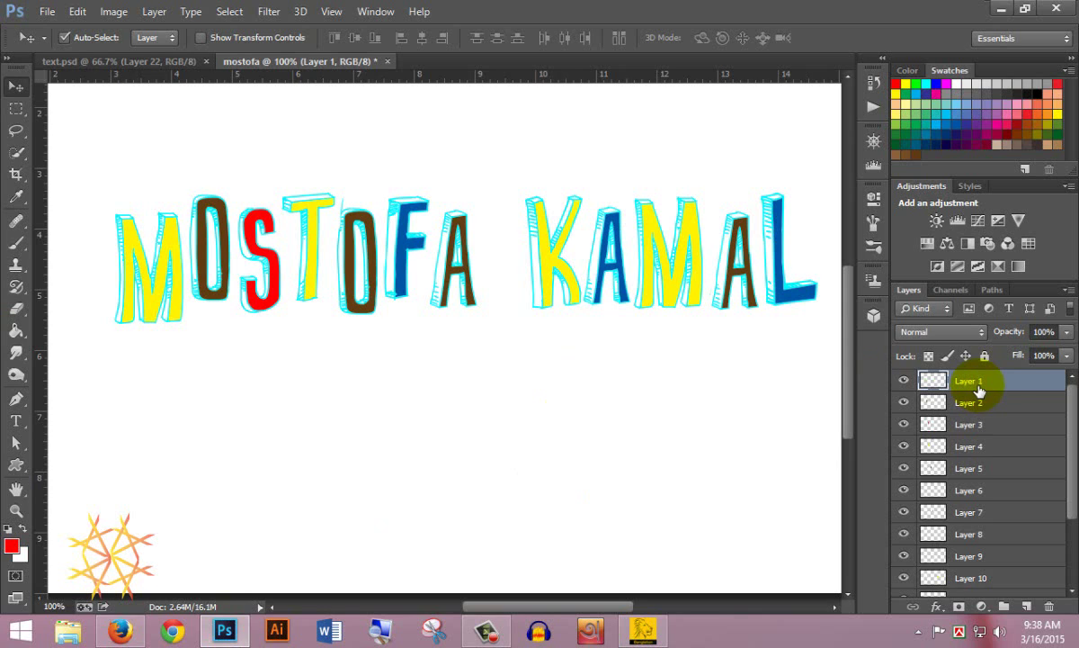
{"action": "key", "text": "ctrl+shift+alt+e"}
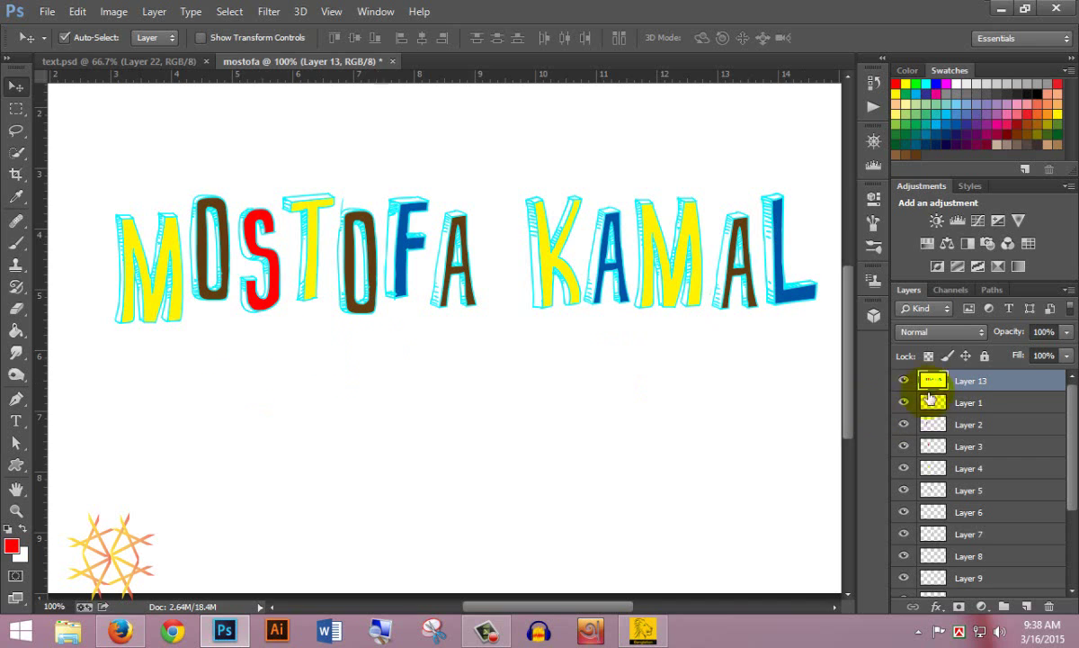
{"action": "left_click", "coordinate": [904, 381]}
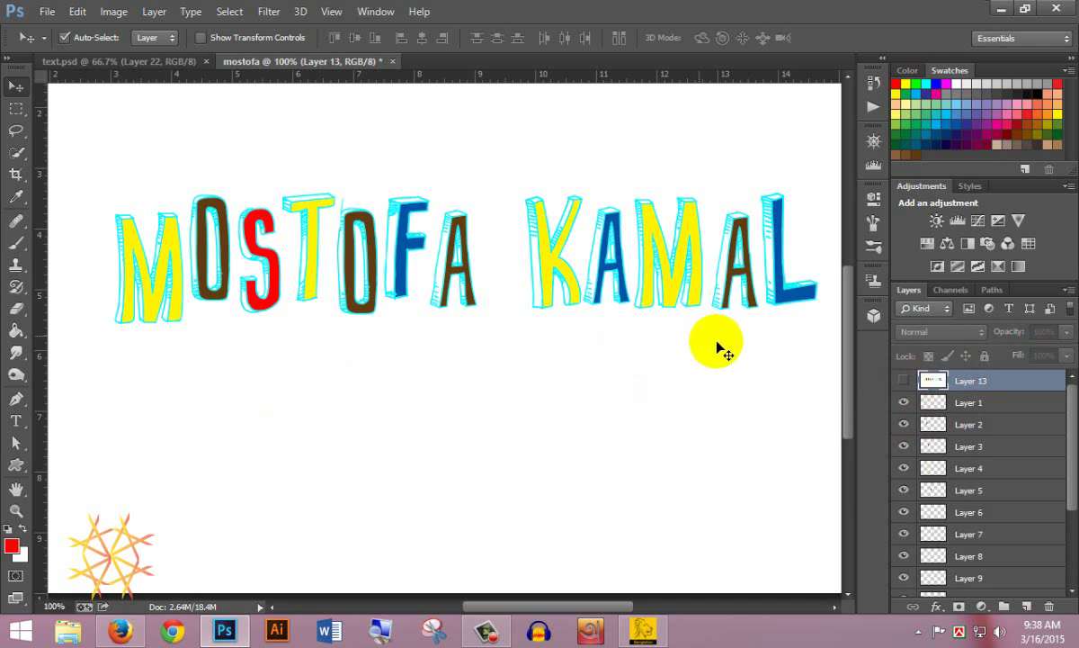
{"action": "left_click", "coordinate": [175, 241]}
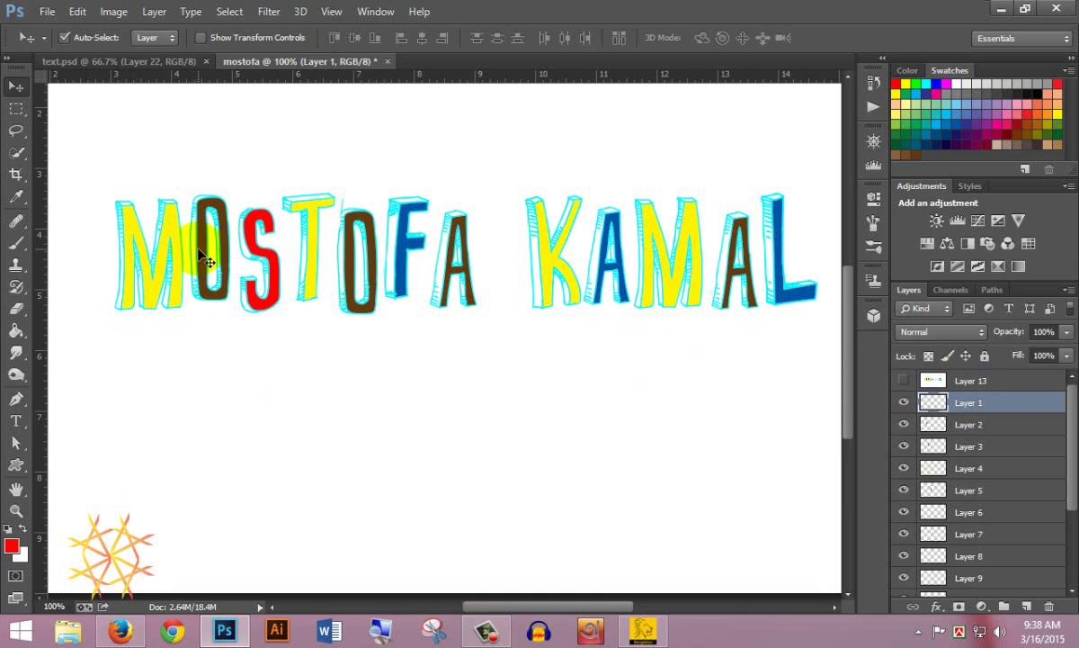
Lower the brown O, T and F and raise the red S of MOSTOFA
{"action": "left_click", "coordinate": [205, 259]}
{"action": "key", "text": "Down"}
{"action": "key", "text": "Down"}
{"action": "key", "text": "Down"}
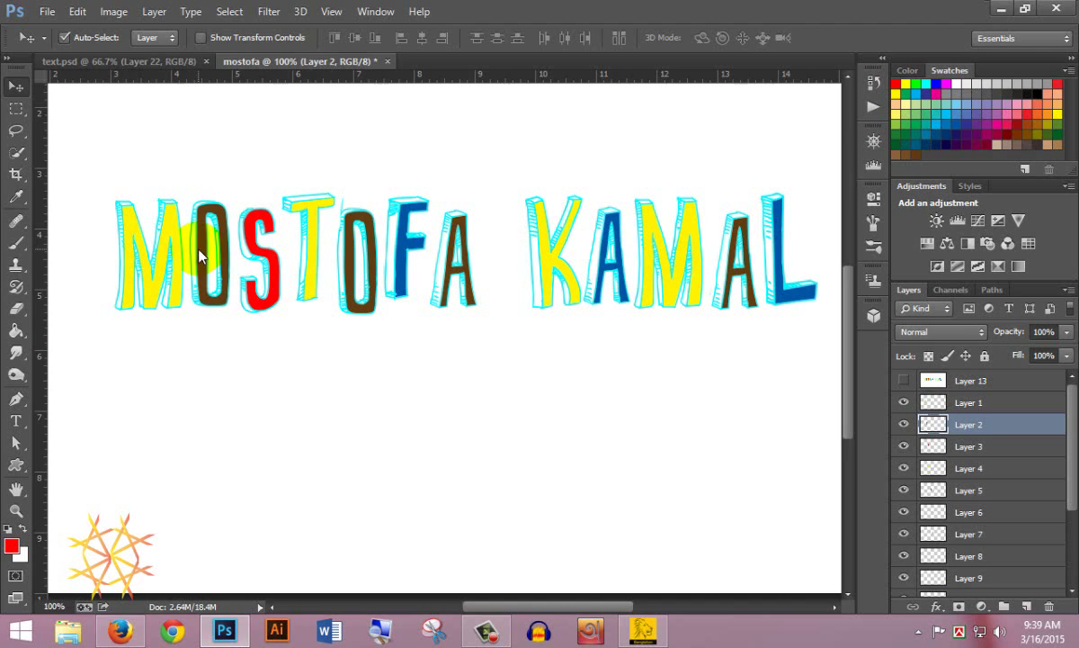
{"action": "key", "text": "Down"}
{"action": "key", "text": "Down"}
{"action": "key", "text": "Down"}
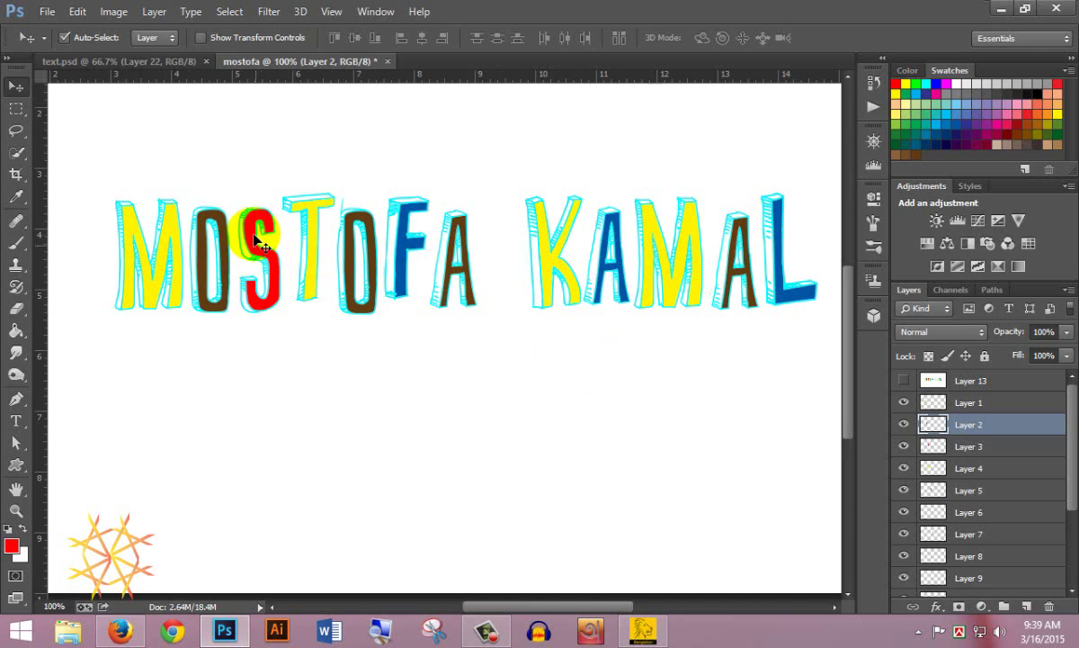
{"action": "left_click", "coordinate": [265, 225]}
{"action": "key", "text": "Up"}
{"action": "key", "text": "Up"}
{"action": "key", "text": "Up"}
{"action": "key", "text": "Up"}
{"action": "key", "text": "Up"}
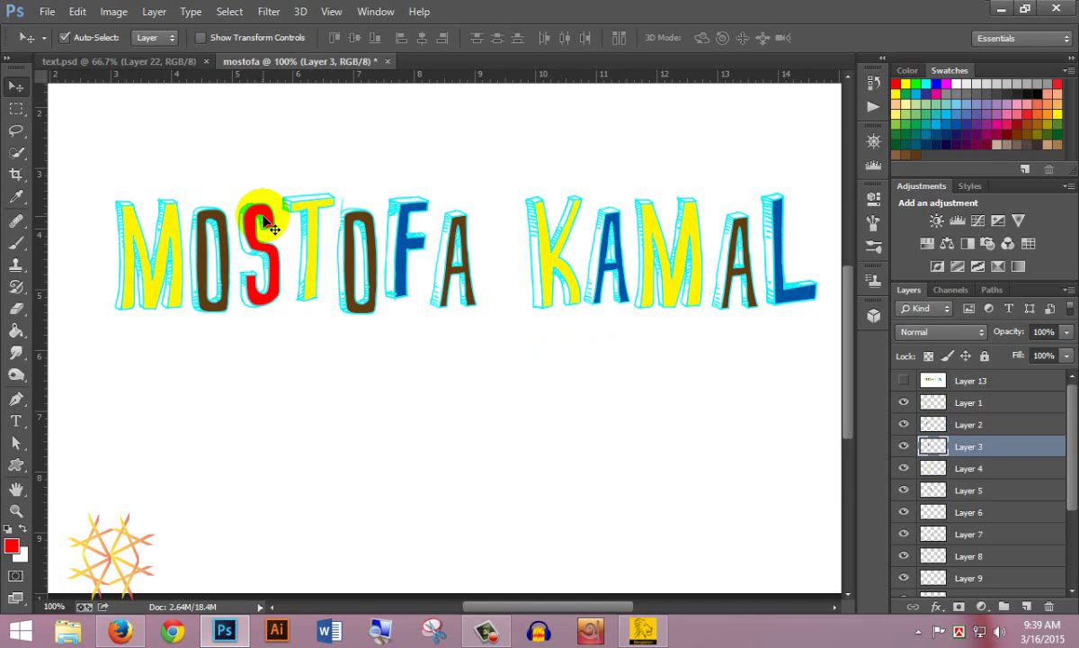
{"action": "key", "text": "Up"}
{"action": "key", "text": "Up"}
{"action": "key", "text": "Up"}
{"action": "left_click", "coordinate": [306, 212]}
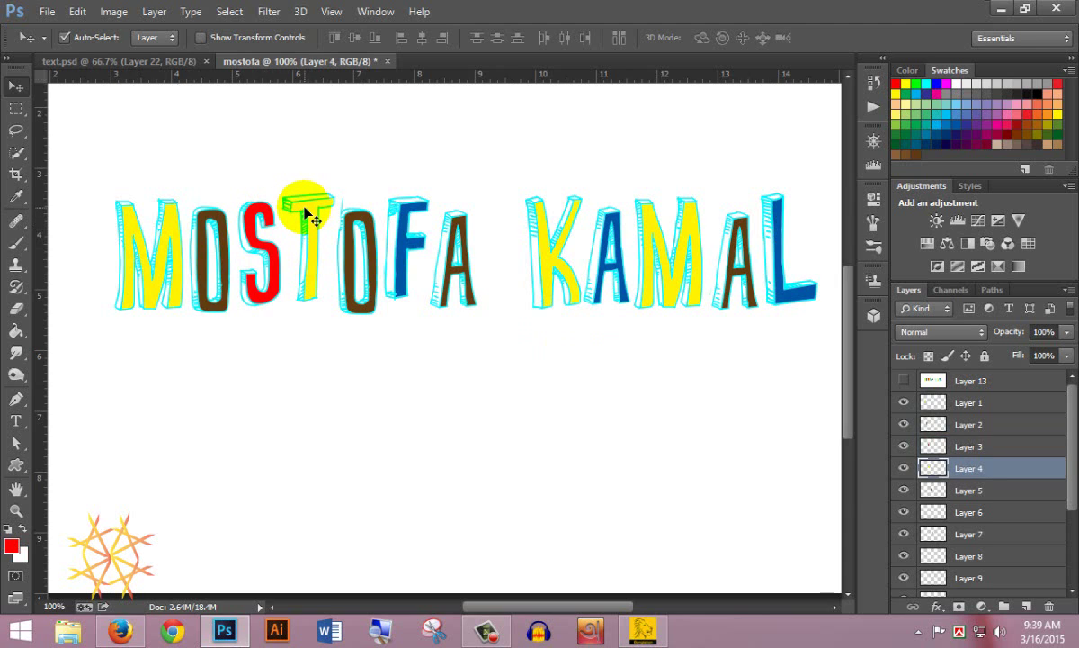
{"action": "key", "text": "Down"}
{"action": "key", "text": "Down"}
{"action": "key", "text": "Down"}
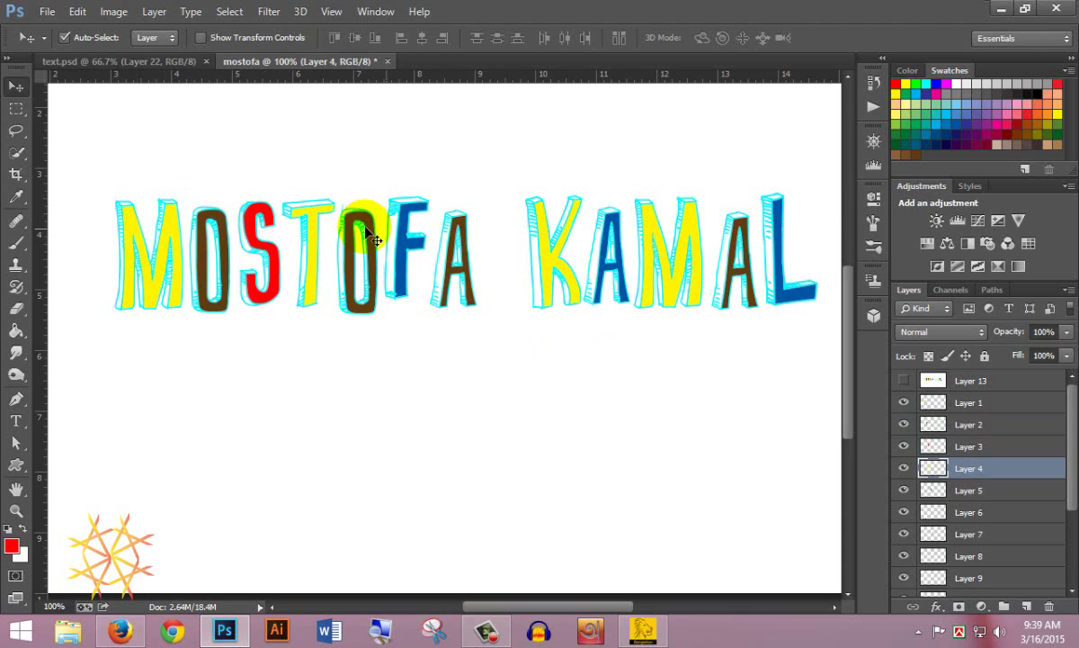
{"action": "left_click", "coordinate": [358, 226]}
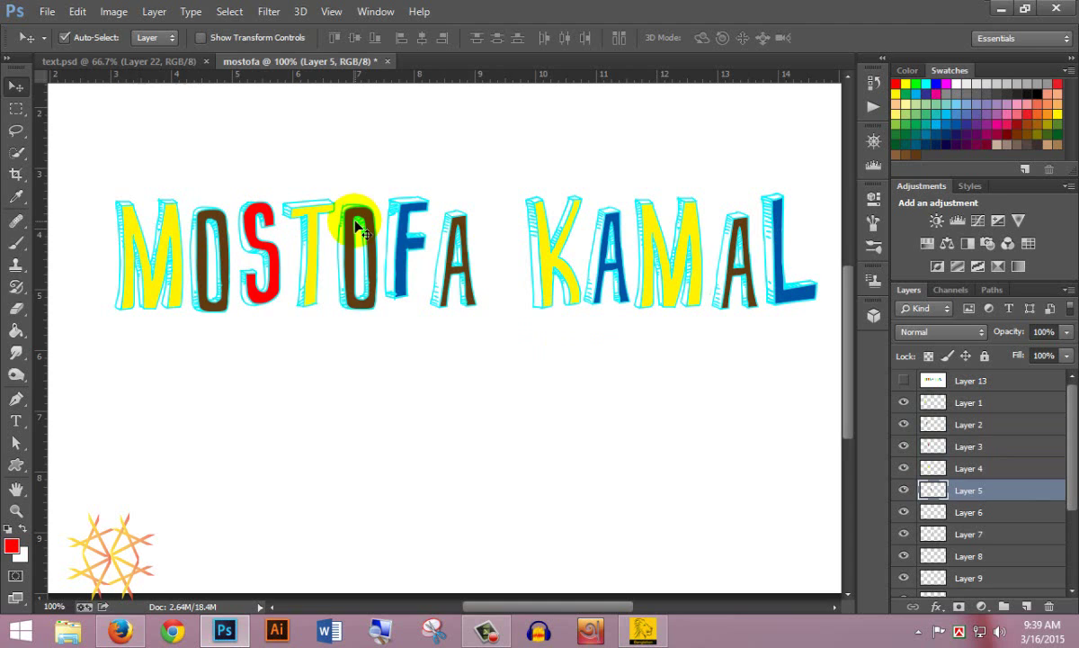
{"action": "left_click", "coordinate": [425, 212]}
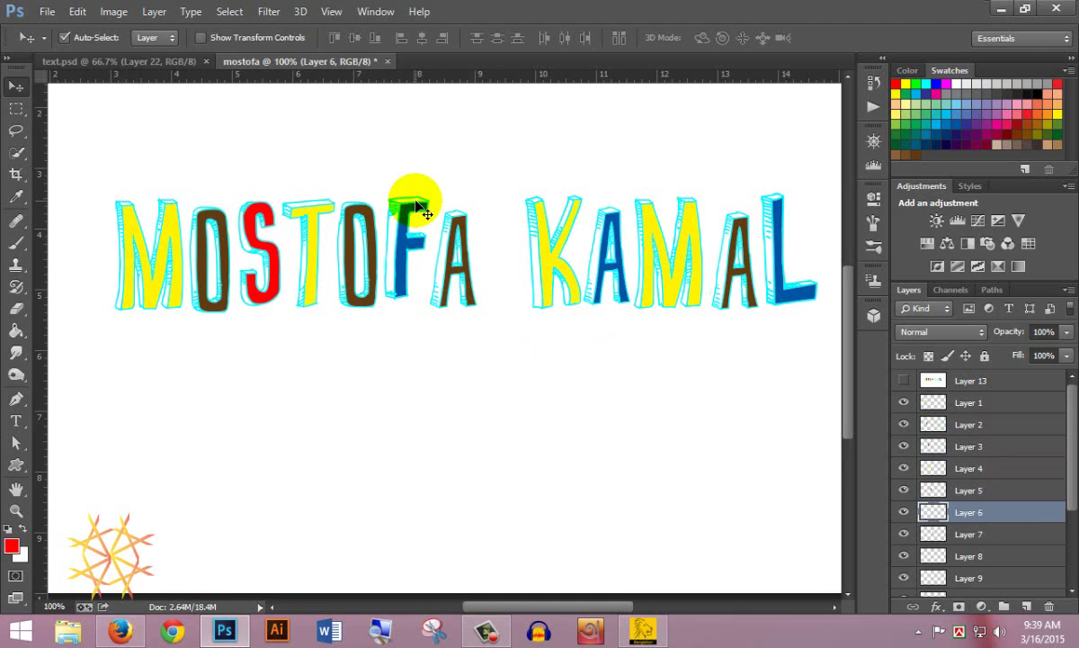
{"action": "key", "text": "Down"}
{"action": "key", "text": "Down"}
{"action": "key", "text": "Down"}
{"action": "key", "text": "Down"}
{"action": "key", "text": "Down"}
{"action": "key", "text": "Down"}
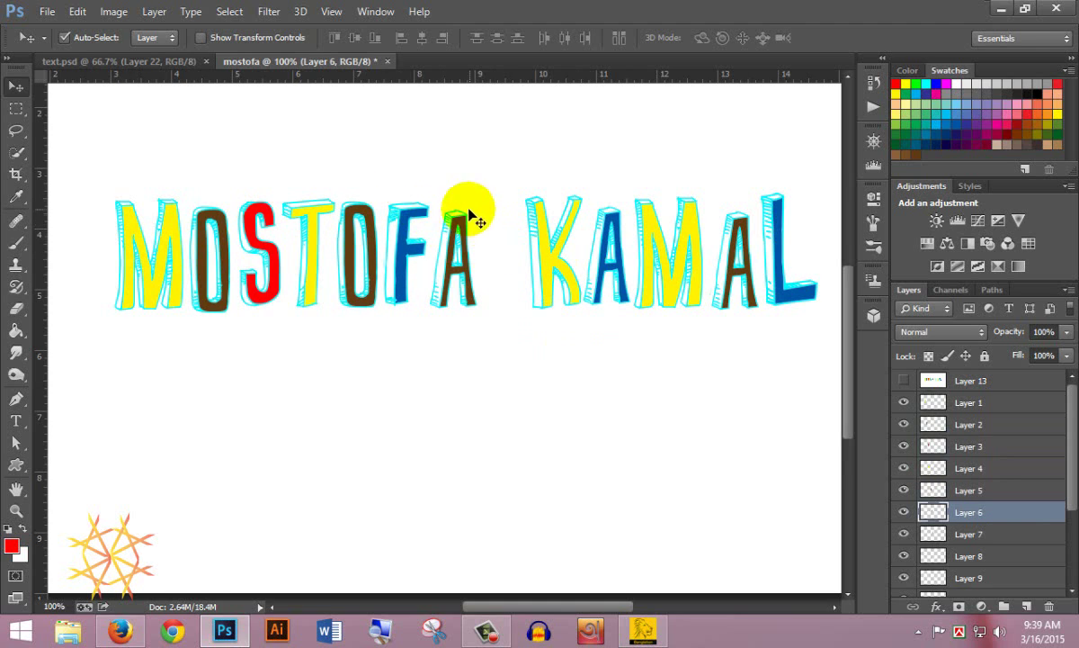
{"action": "left_click", "coordinate": [457, 232]}
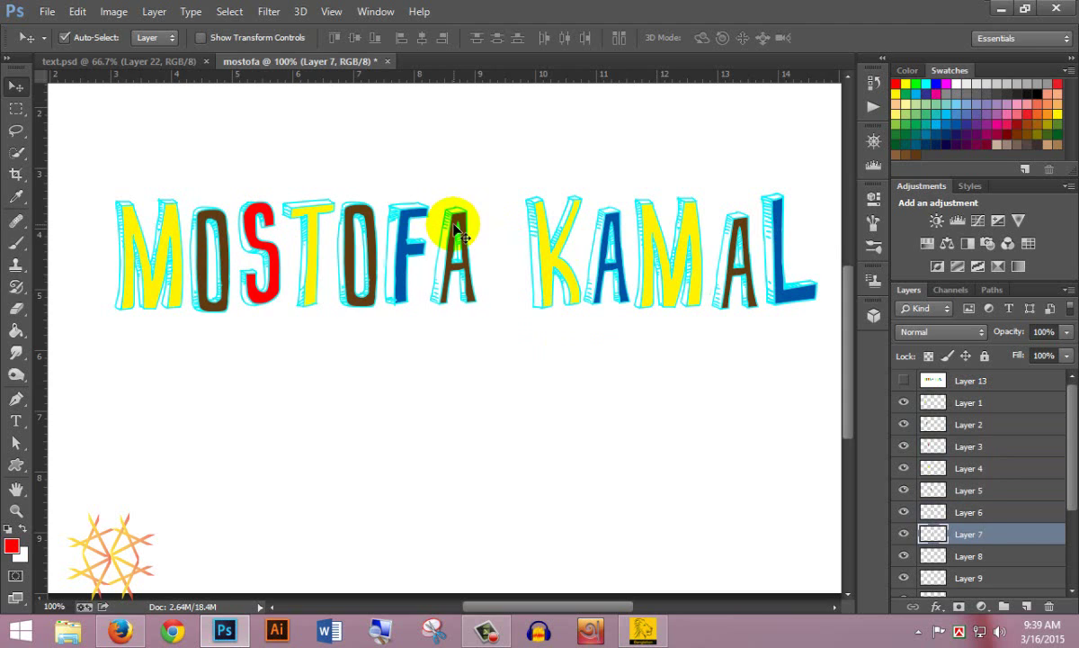
Nudge the K of KAMAL down and pick its A and M letters
{"action": "left_click", "coordinate": [550, 241]}
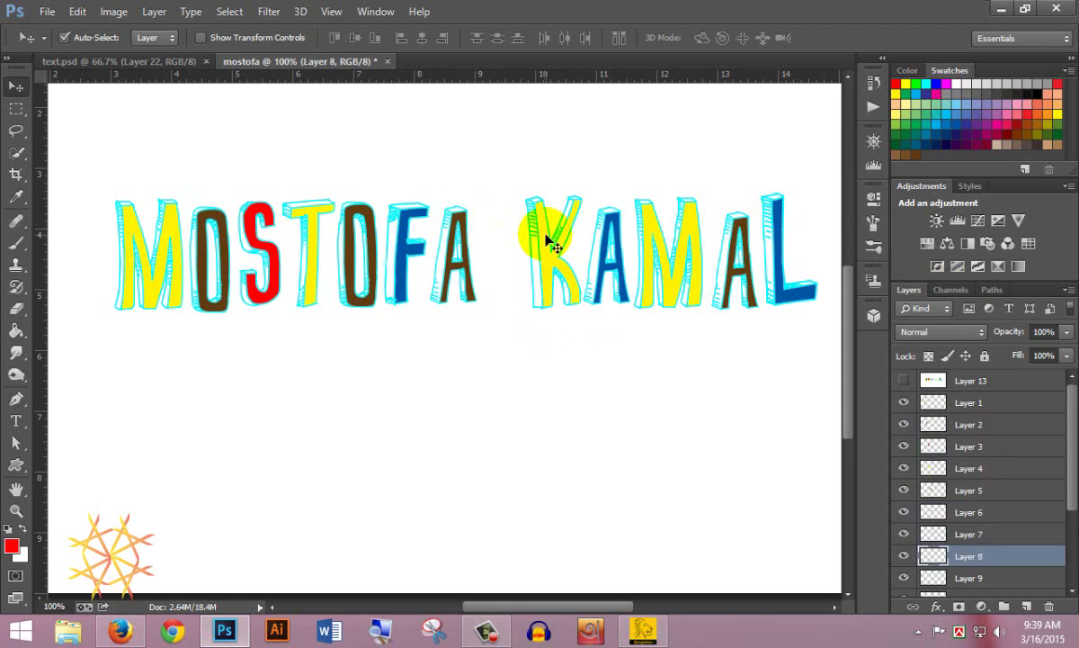
{"action": "key", "text": "Down"}
{"action": "key", "text": "Down"}
{"action": "key", "text": "Down"}
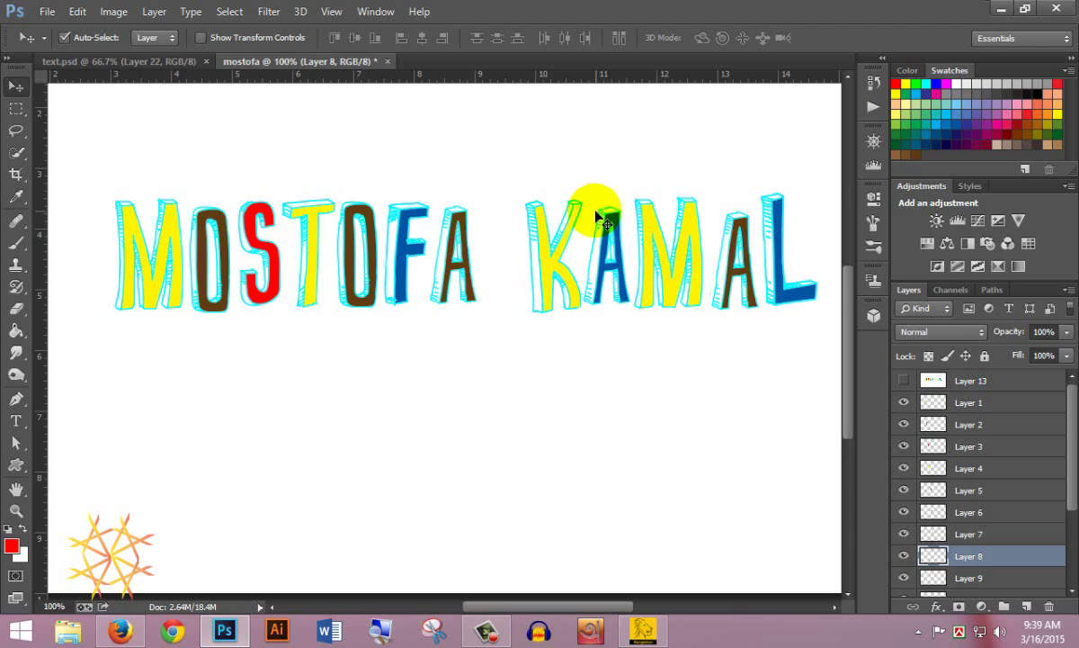
{"action": "left_click", "coordinate": [611, 222]}
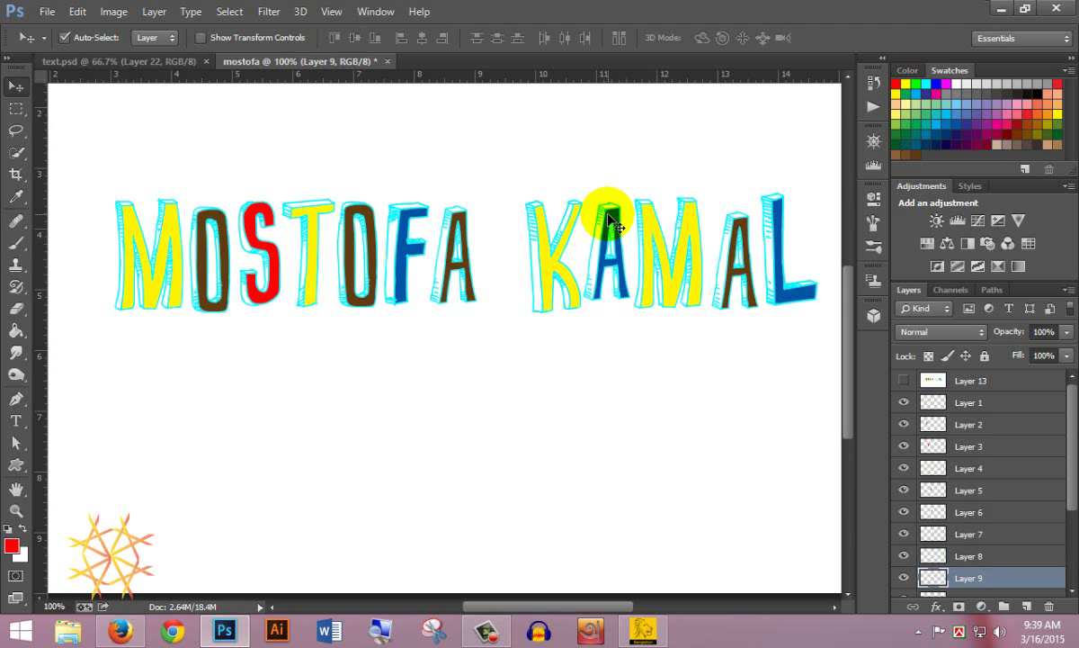
{"action": "left_click", "coordinate": [649, 228]}
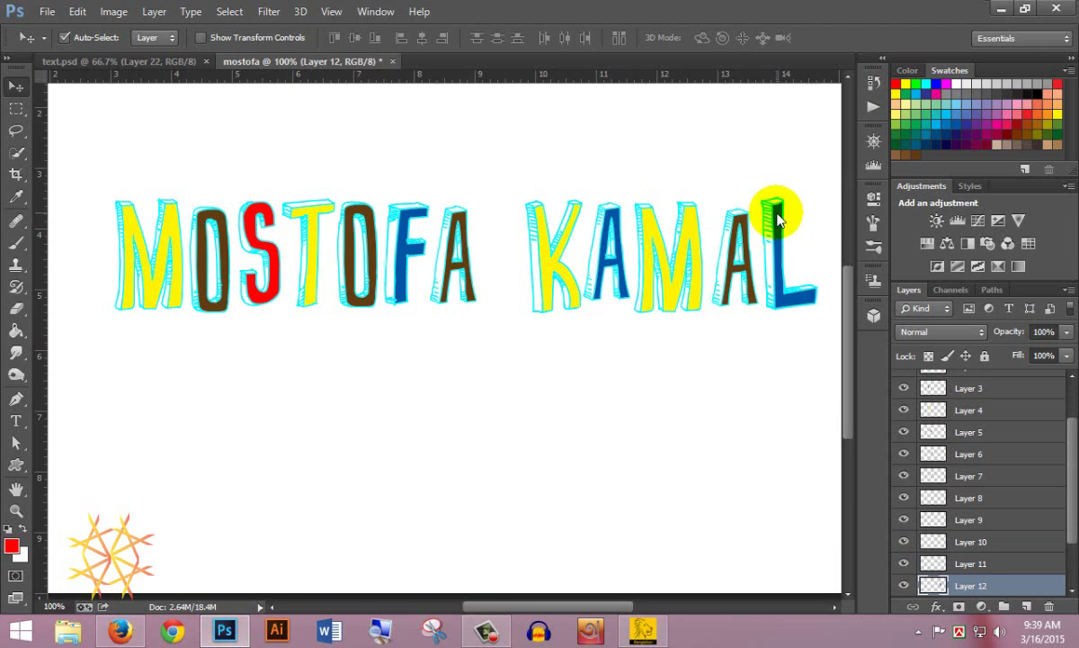
{"action": "scroll", "coordinate": [988, 470], "scroll_direction": "up", "scroll_amount": 3}
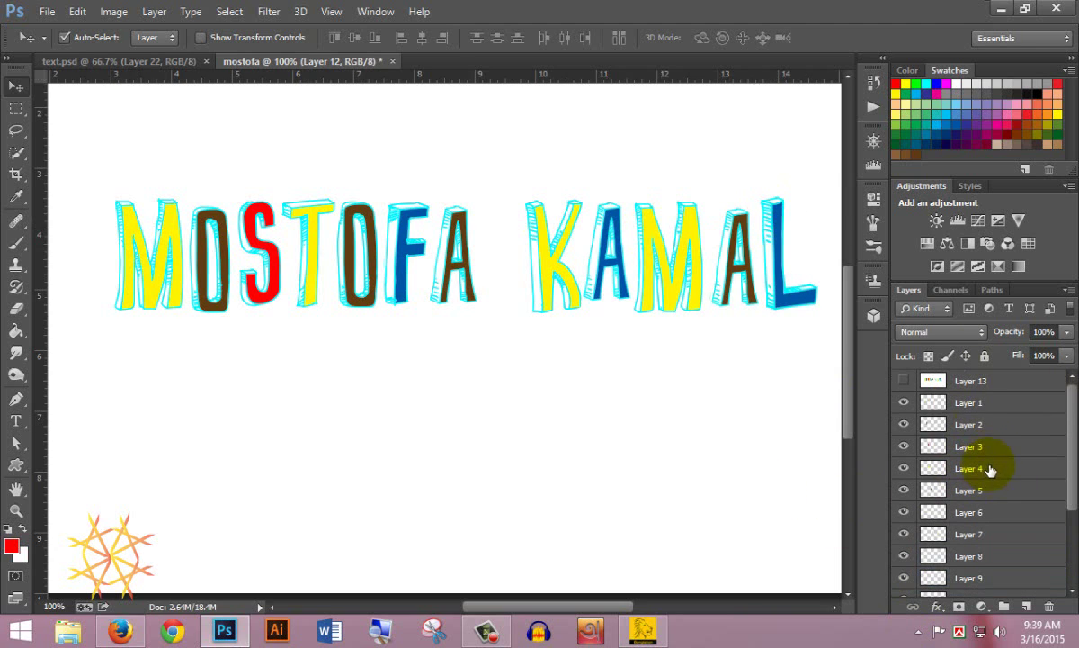
Stamp the second arrangement into a hidden Layer 14 and reselect Layer 1
{"action": "left_click", "coordinate": [975, 404]}
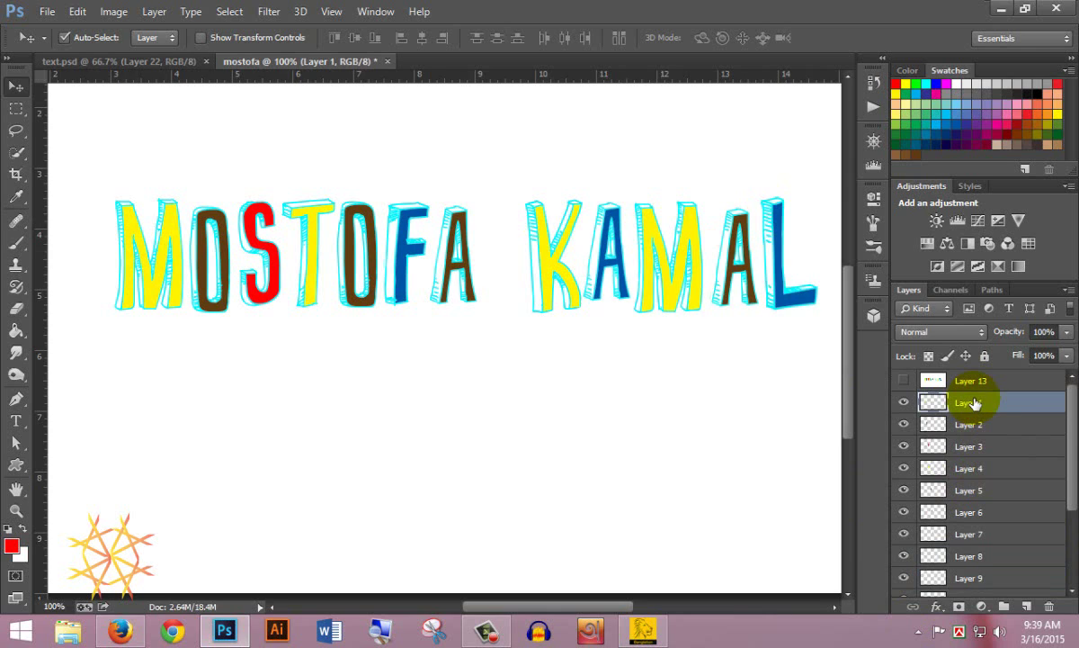
{"action": "key", "text": "ctrl+shift+alt+e"}
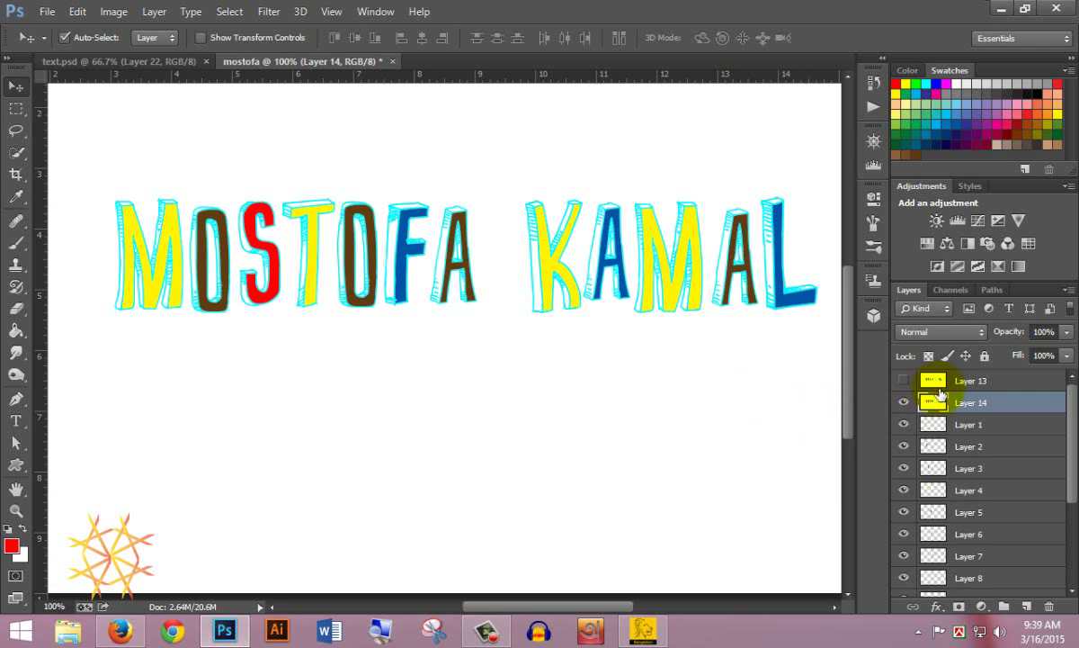
{"action": "left_click", "coordinate": [904, 402]}
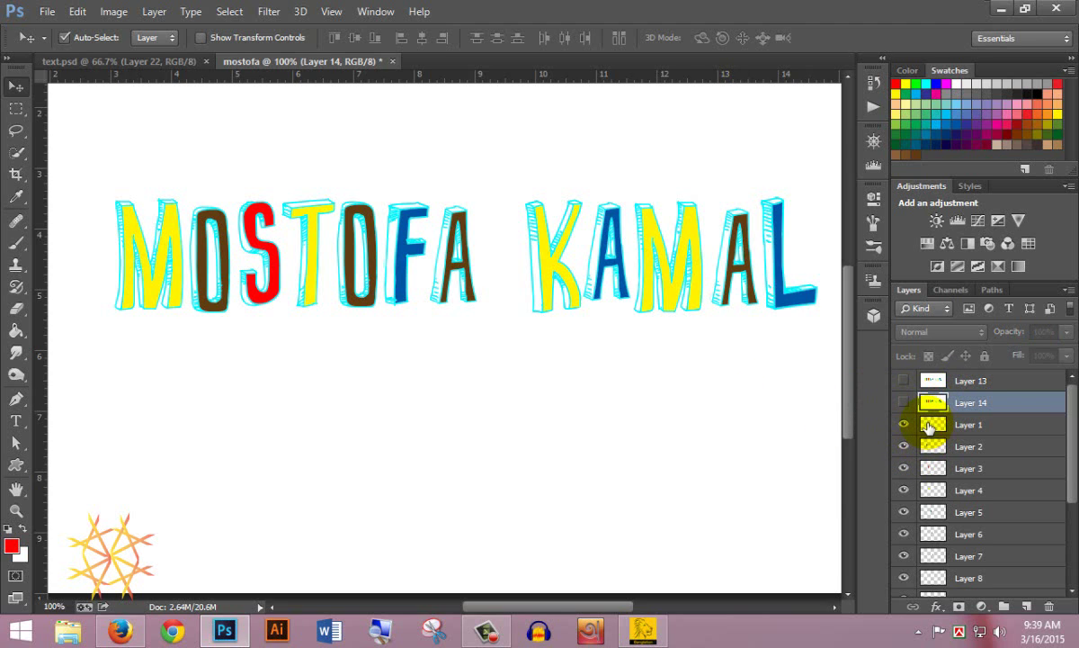
{"action": "left_click", "coordinate": [168, 234]}
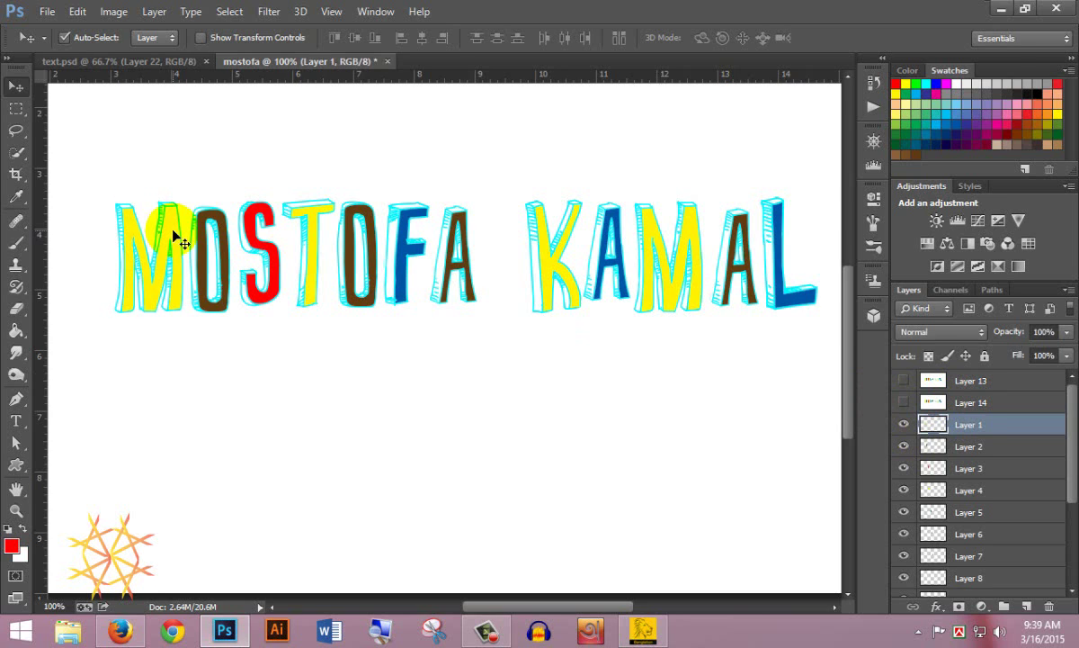
Shift the O, S, T, second O, F and A of MOSTOFA slightly
{"action": "left_click", "coordinate": [215, 212]}
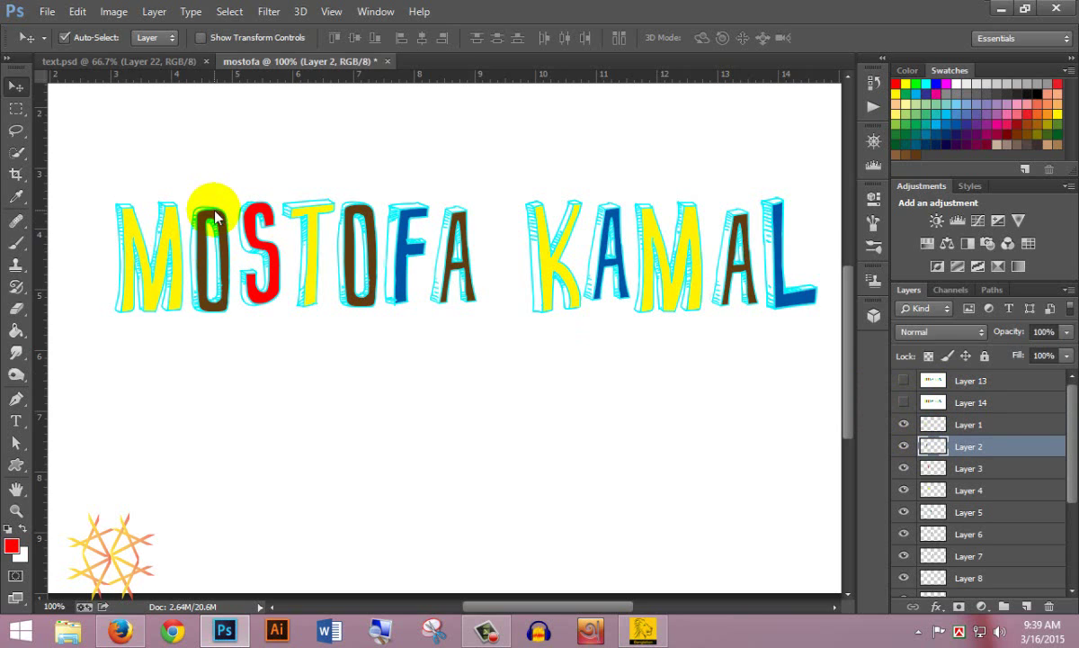
{"action": "left_click", "coordinate": [261, 221]}
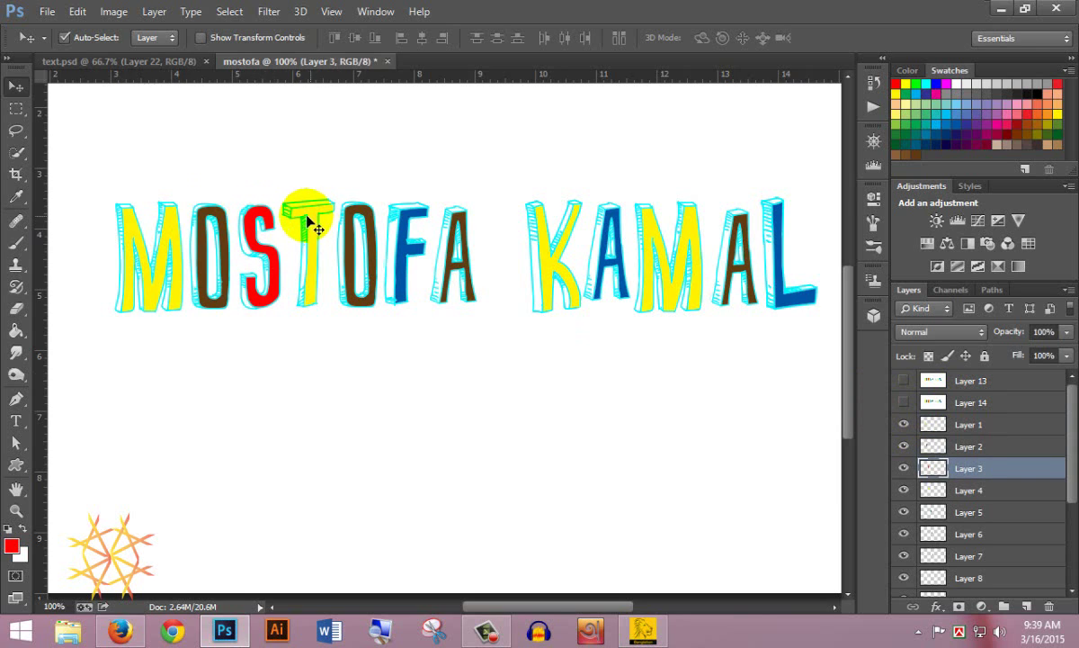
{"action": "left_click", "coordinate": [306, 218]}
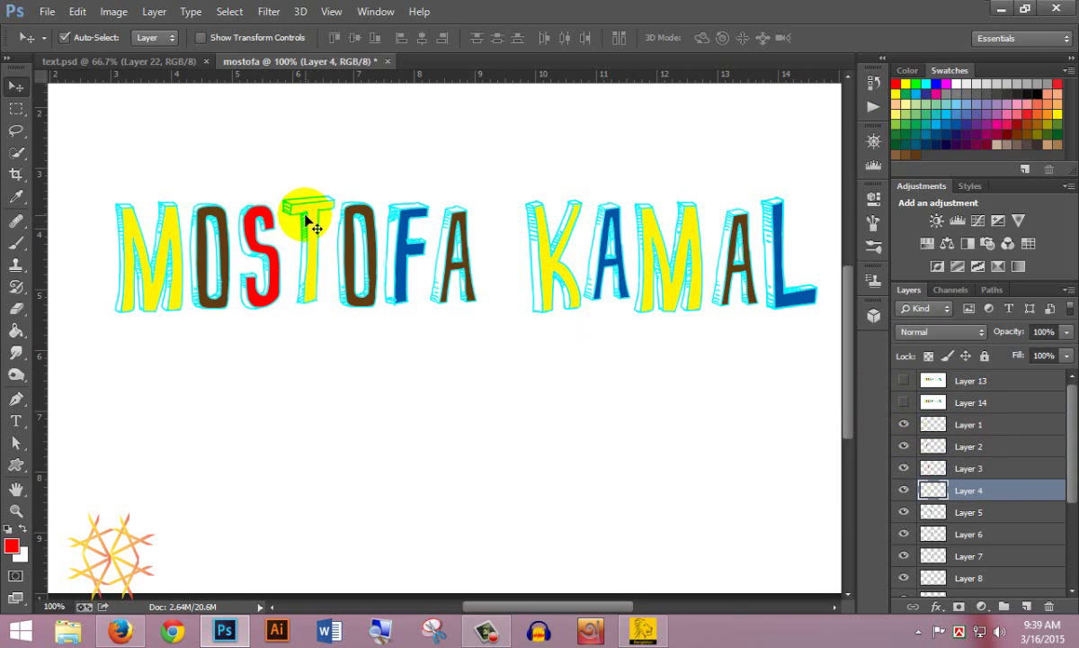
{"action": "left_click", "coordinate": [364, 216]}
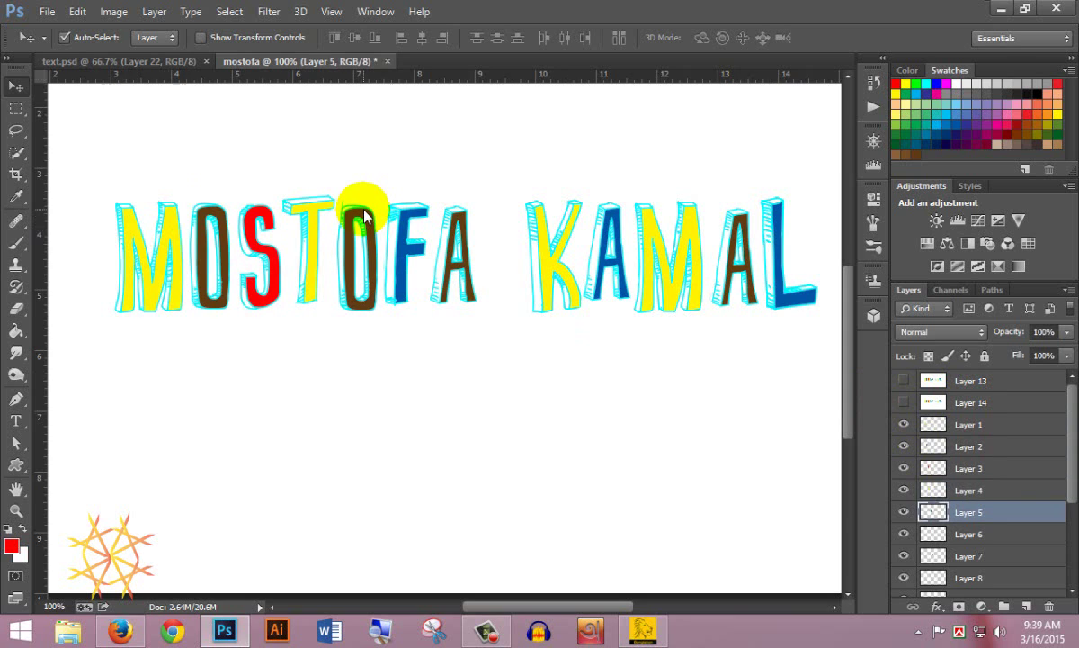
{"action": "left_click", "coordinate": [401, 219]}
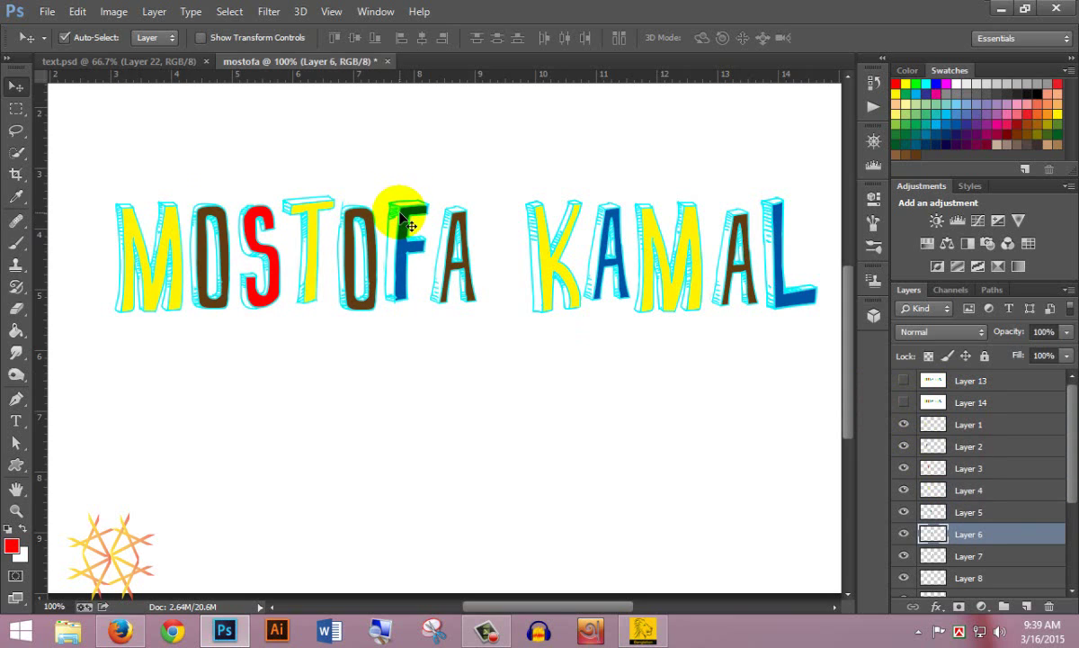
{"action": "left_click", "coordinate": [450, 225]}
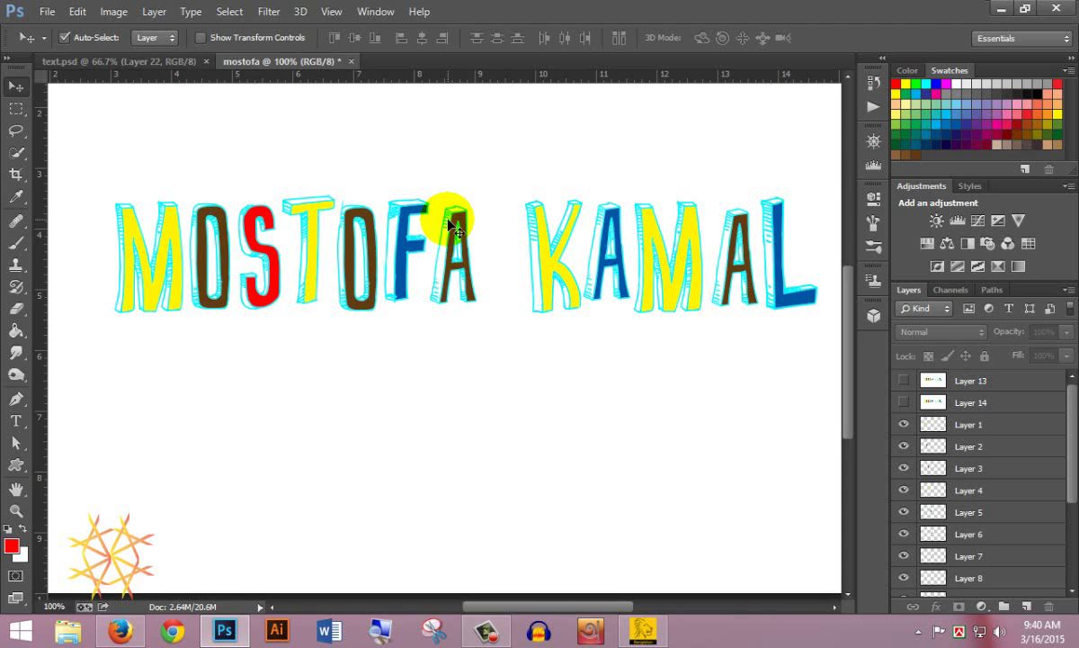
Shift the K, A, M and L of KAMAL slightly
{"action": "left_click", "coordinate": [543, 238]}
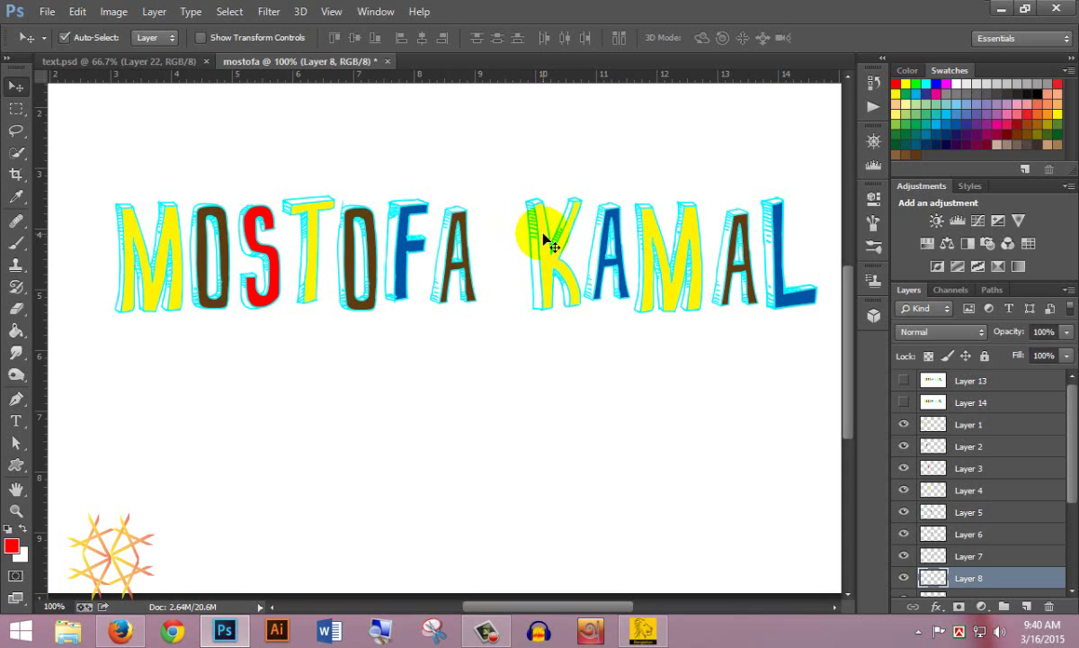
{"action": "left_click", "coordinate": [605, 229]}
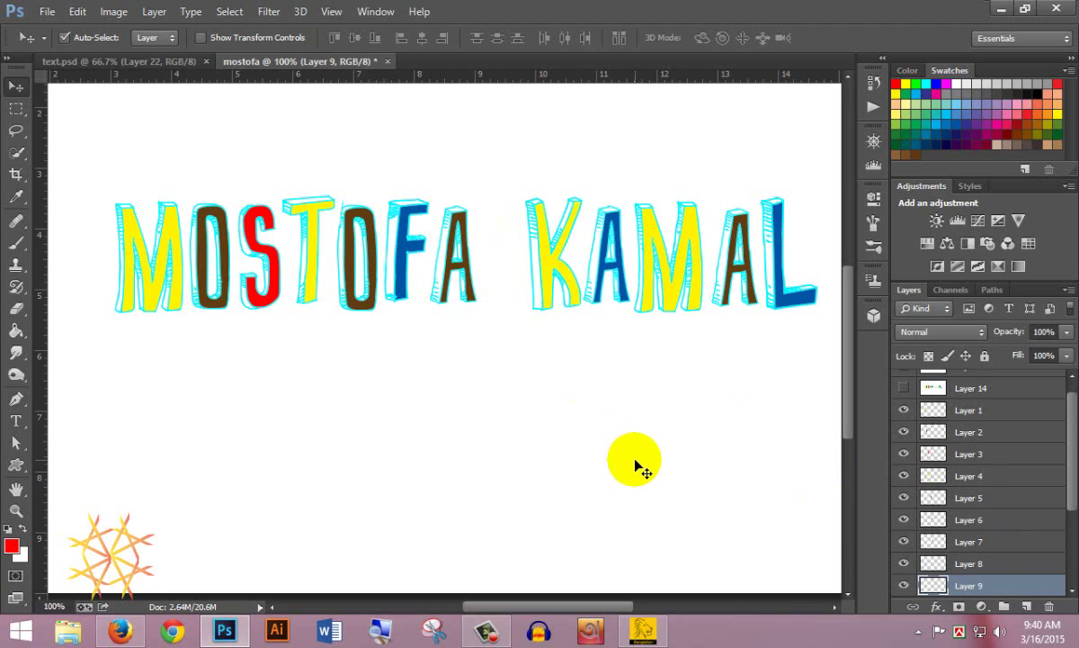
{"action": "left_click", "coordinate": [664, 255]}
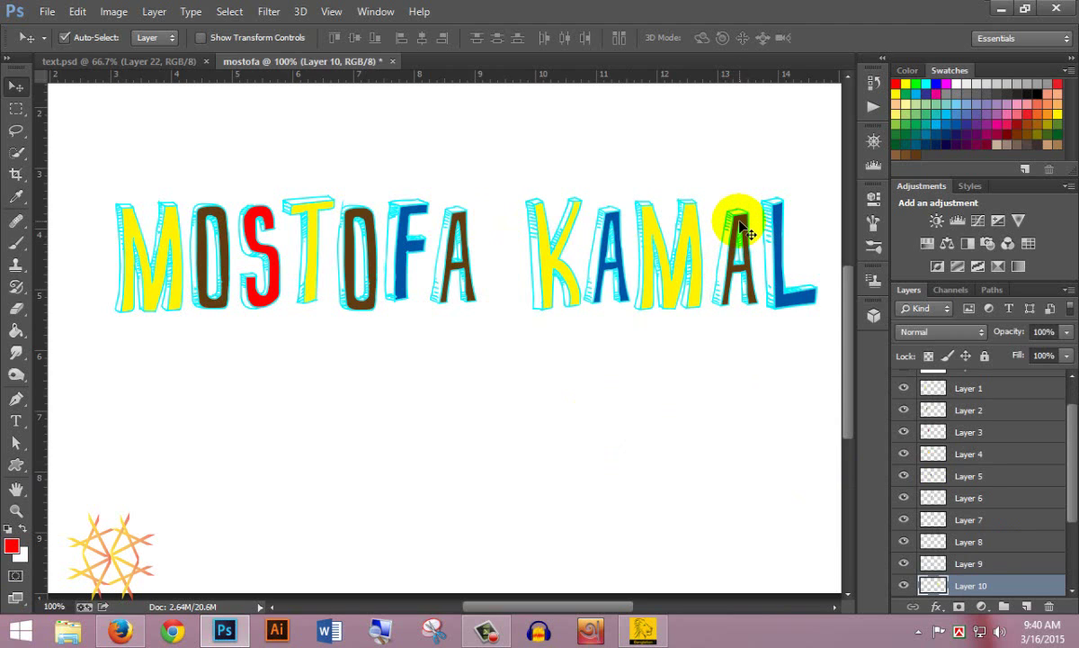
{"action": "left_click", "coordinate": [784, 237]}
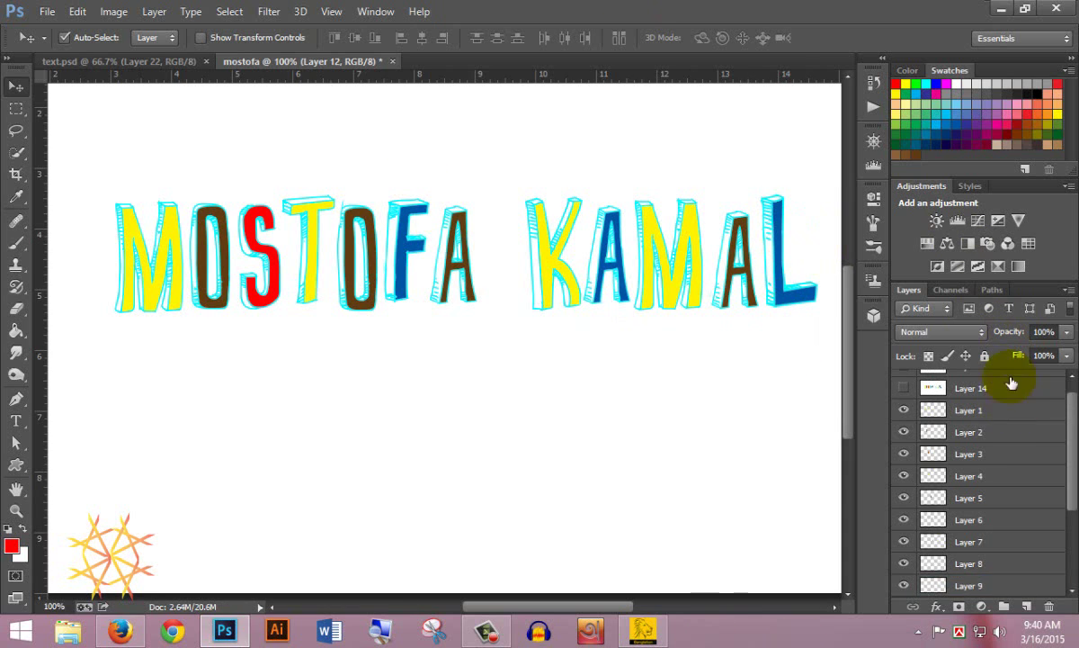
{"action": "scroll", "coordinate": [987, 425], "scroll_direction": "up", "scroll_amount": 3}
Stamp the third arrangement into a hidden Layer 15 and re-enable Auto-Select
{"action": "left_click", "coordinate": [984, 425]}
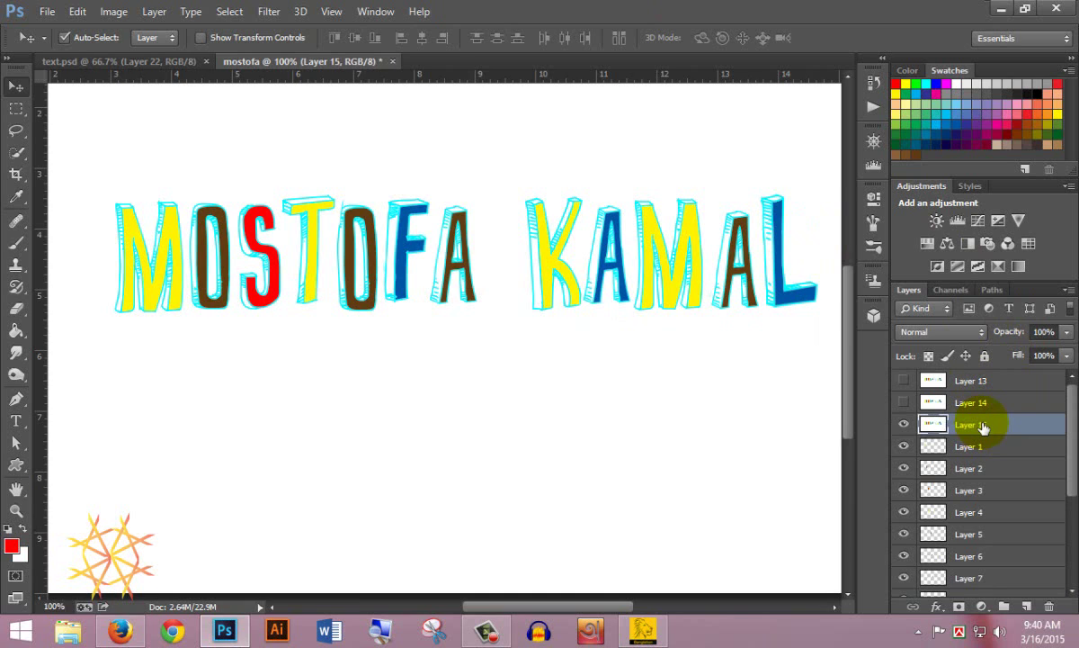
{"action": "key", "text": "ctrl+alt+shift+e"}
{"action": "left_click", "coordinate": [903, 425]}
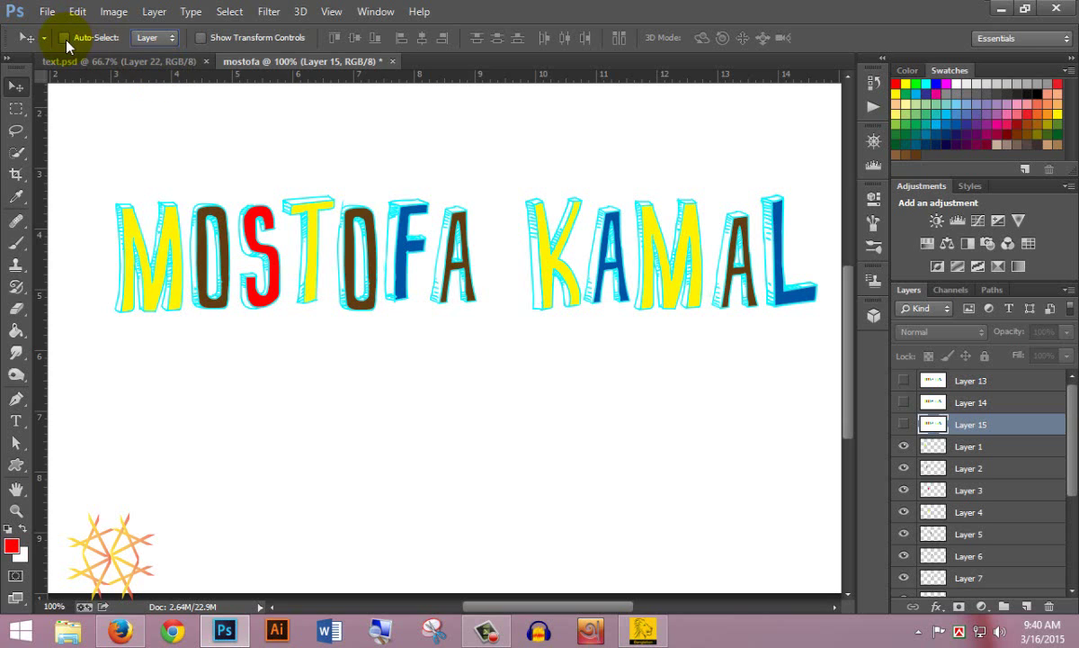
{"action": "left_click", "coordinate": [64, 38]}
{"action": "left_click", "coordinate": [167, 225]}
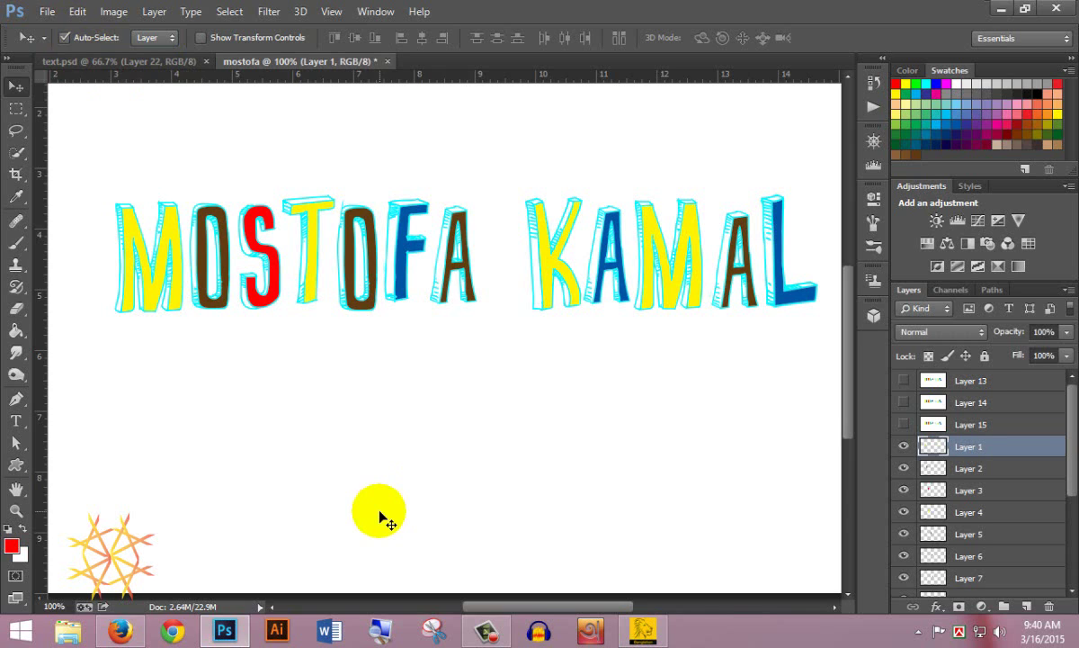
Shift the O, S, T, second O, F and A of MOSTOFA again
{"action": "left_click", "coordinate": [235, 262]}
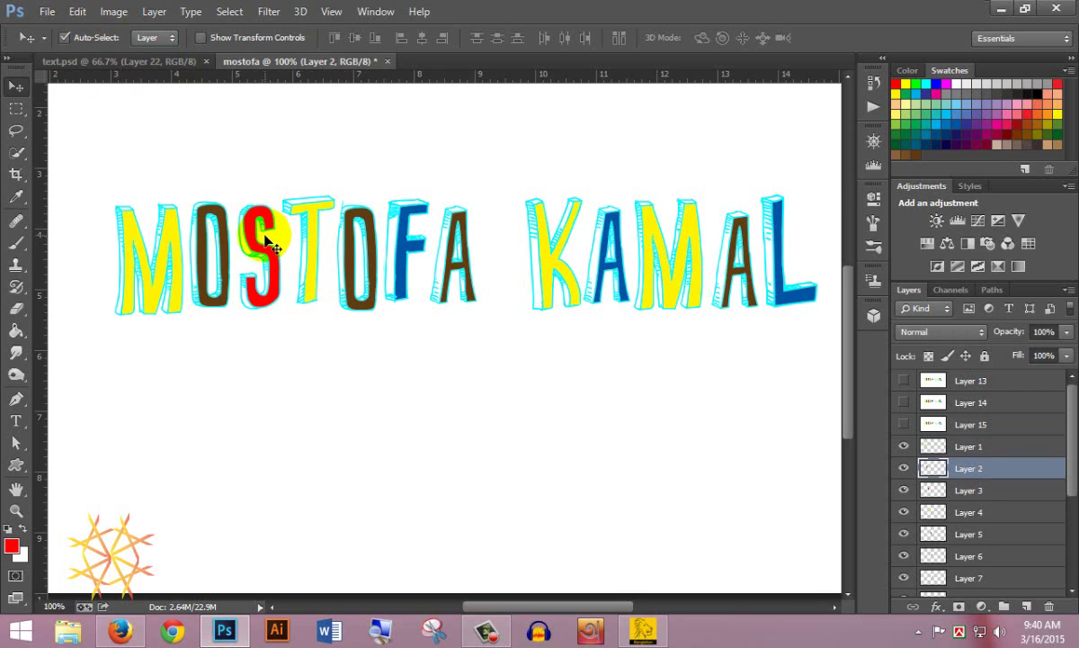
{"action": "left_click", "coordinate": [256, 244]}
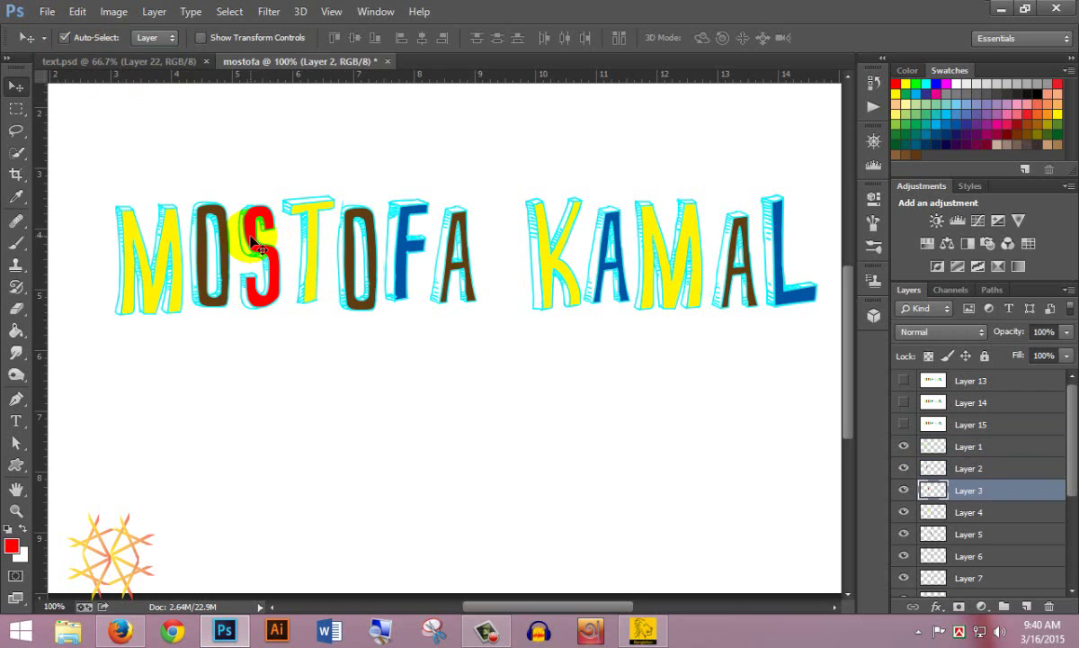
{"action": "left_click", "coordinate": [309, 209]}
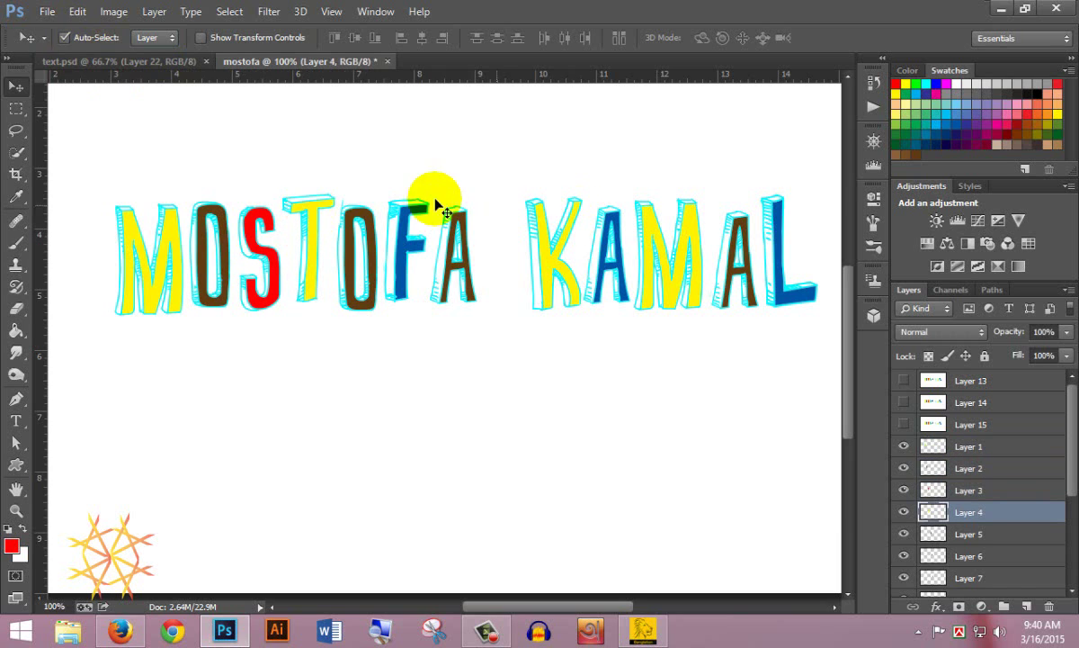
{"action": "left_click", "coordinate": [348, 216]}
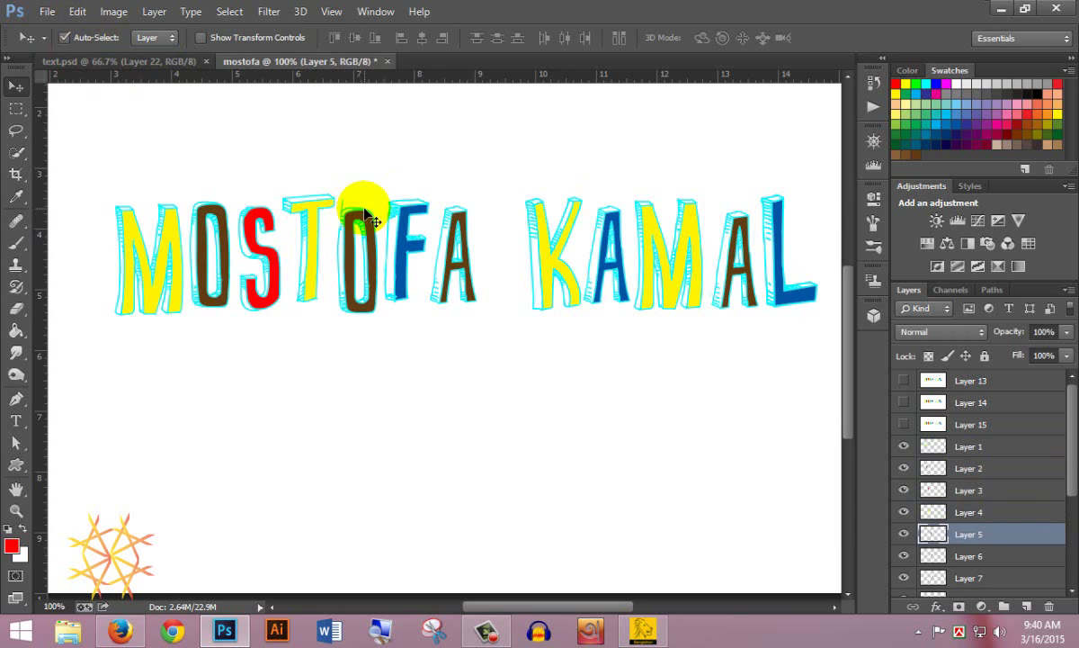
{"action": "left_click", "coordinate": [407, 241]}
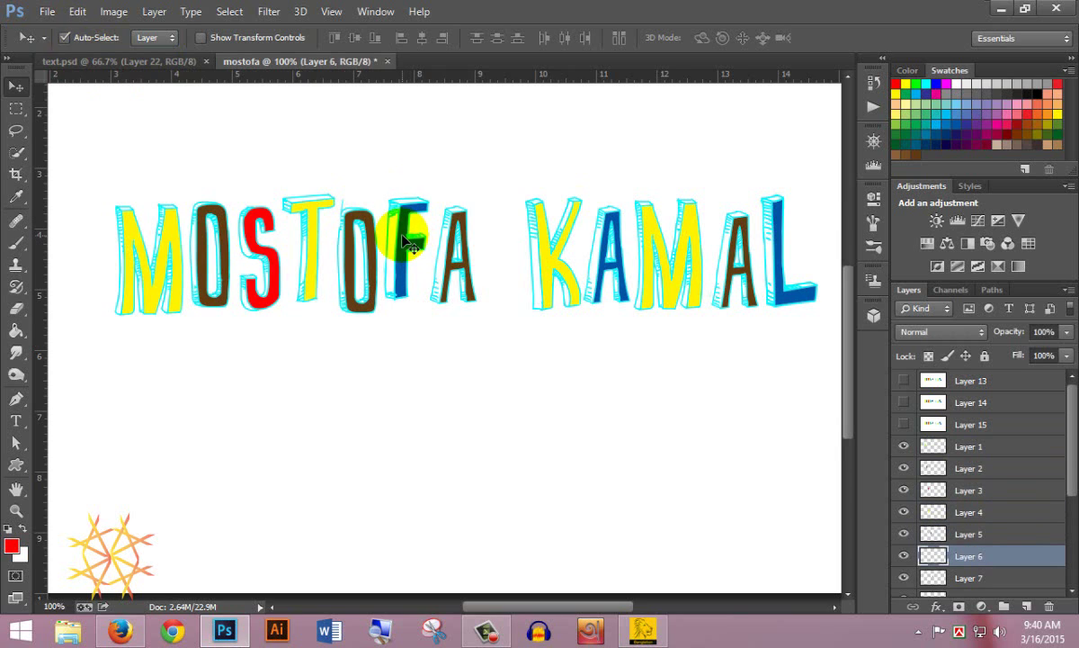
{"action": "left_click", "coordinate": [464, 225]}
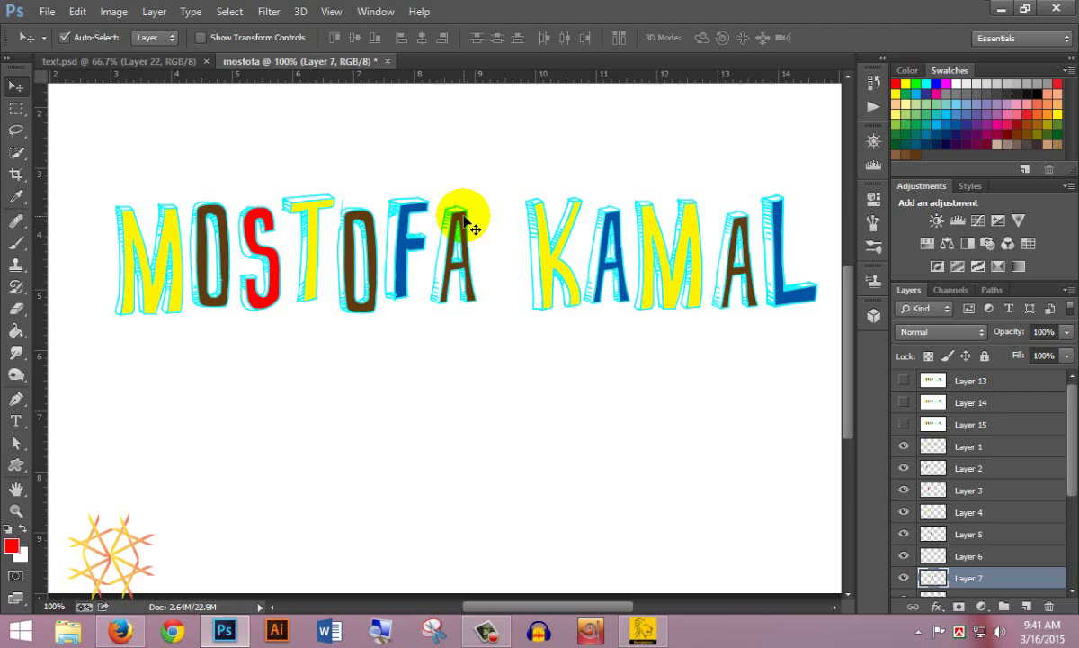
Shift the K, A and M of KAMAL, then toggle the F layer's visibility to check
{"action": "left_click", "coordinate": [550, 230]}
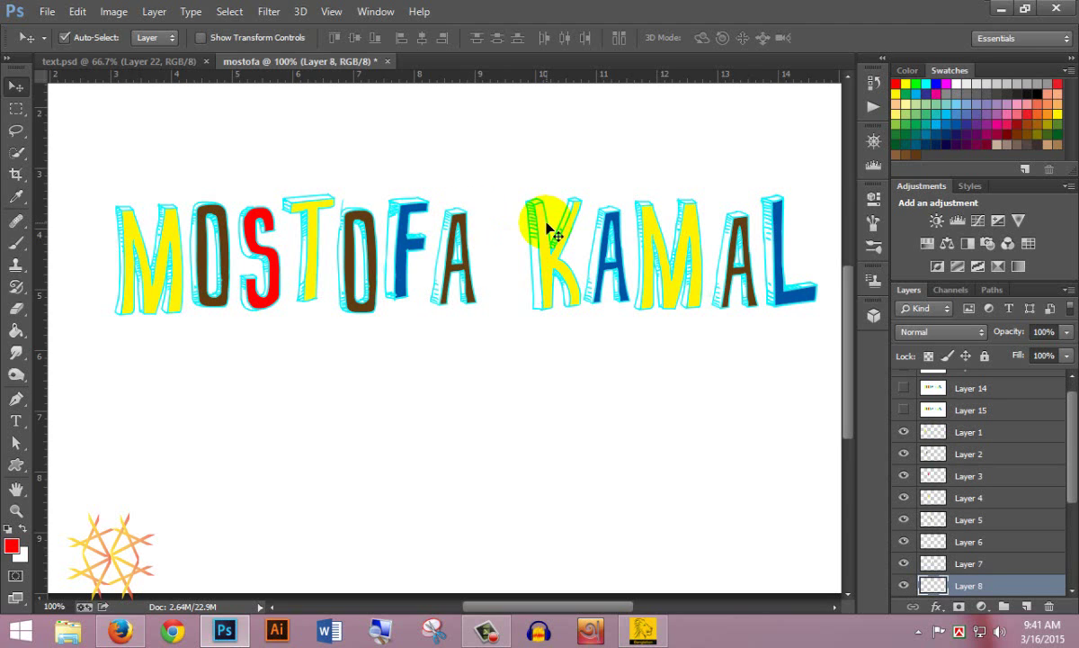
{"action": "left_click", "coordinate": [607, 237]}
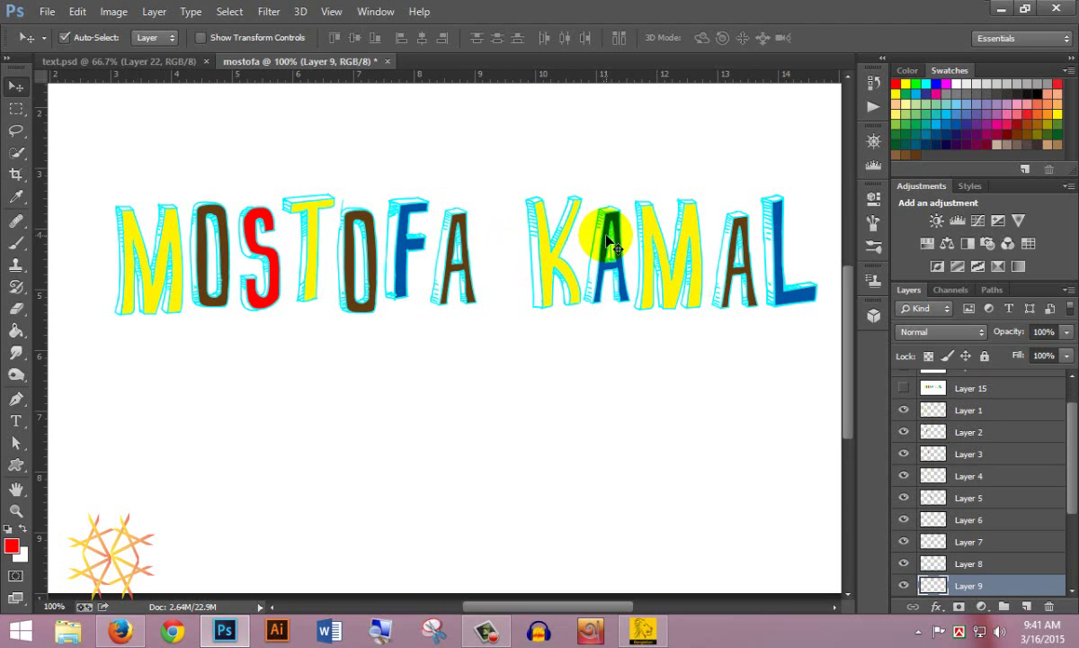
{"action": "left_click", "coordinate": [646, 242]}
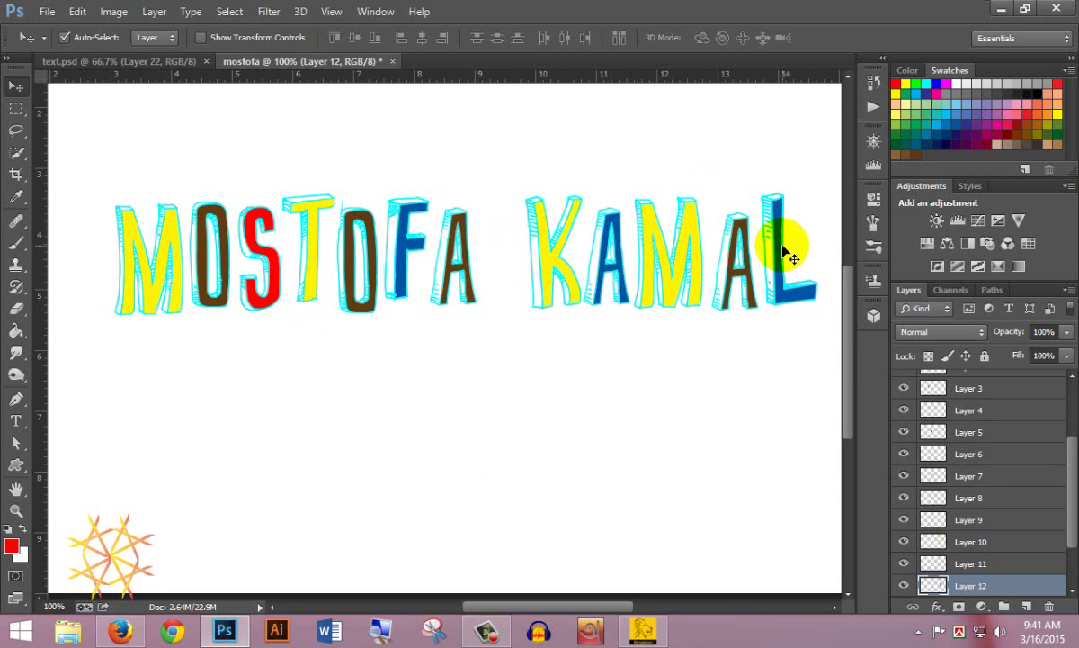
{"action": "scroll", "coordinate": [836, 342], "scroll_direction": "up", "scroll_amount": 2}
{"action": "scroll", "coordinate": [842, 369], "scroll_direction": "up", "scroll_amount": 2}
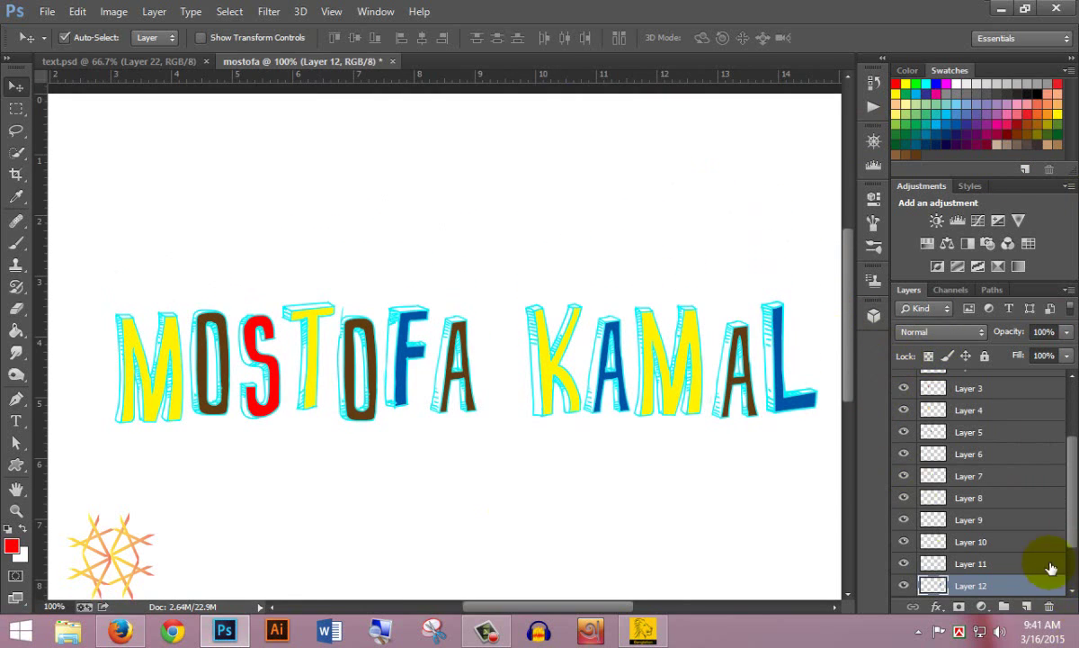
{"action": "left_click", "coordinate": [903, 455]}
{"action": "scroll", "coordinate": [903, 465], "scroll_direction": "up", "scroll_amount": 3}
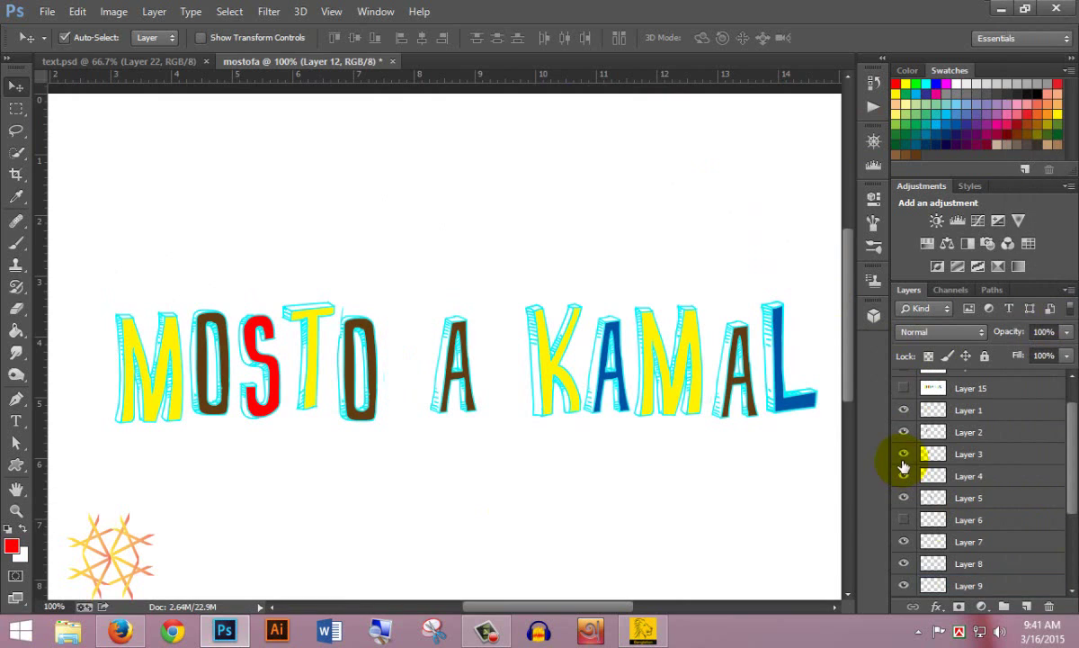
{"action": "left_click", "coordinate": [904, 519]}
Stamp the fourth arrangement into a hidden Layer 16 and reselect Layer 1
{"action": "left_click", "coordinate": [973, 455]}
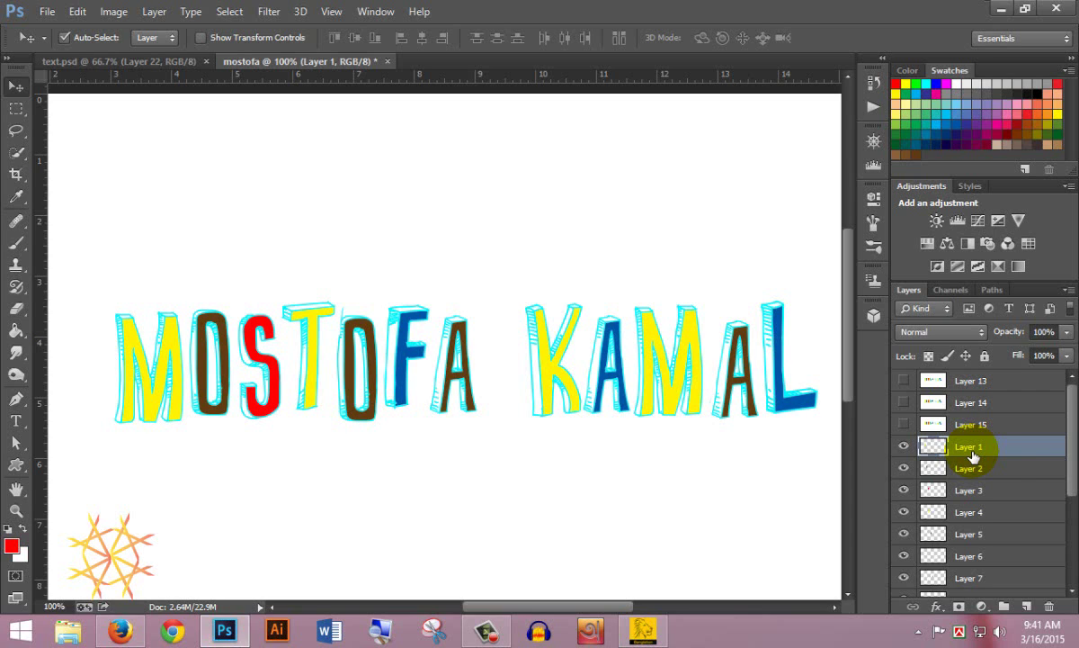
{"action": "key", "text": "ctrl+shift+alt+e"}
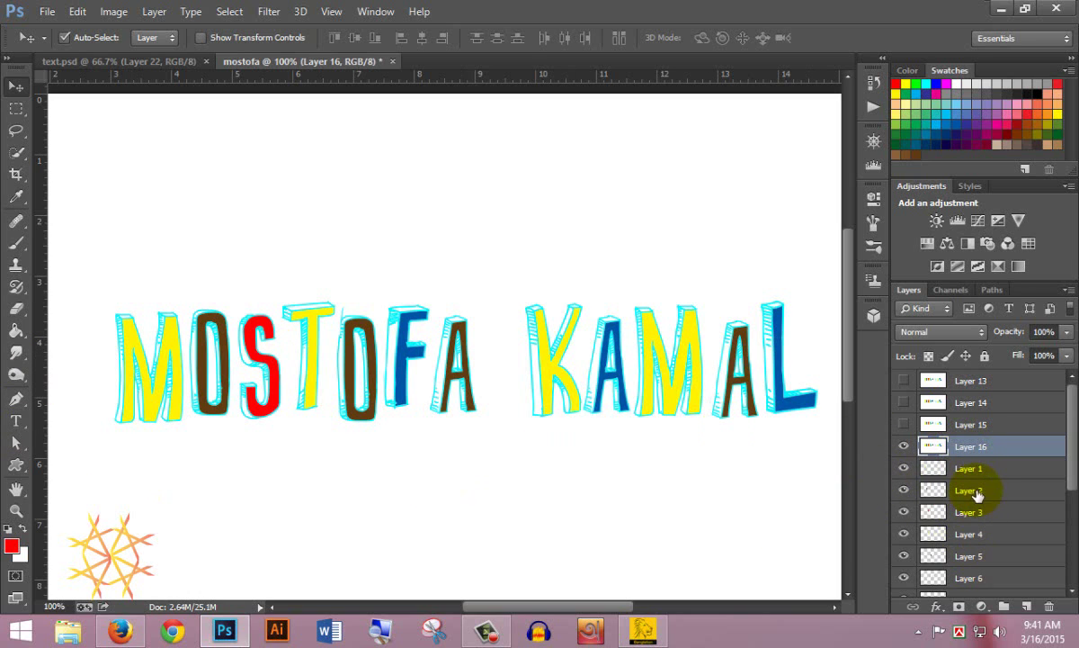
{"action": "left_click", "coordinate": [976, 469]}
{"action": "left_click", "coordinate": [904, 446]}
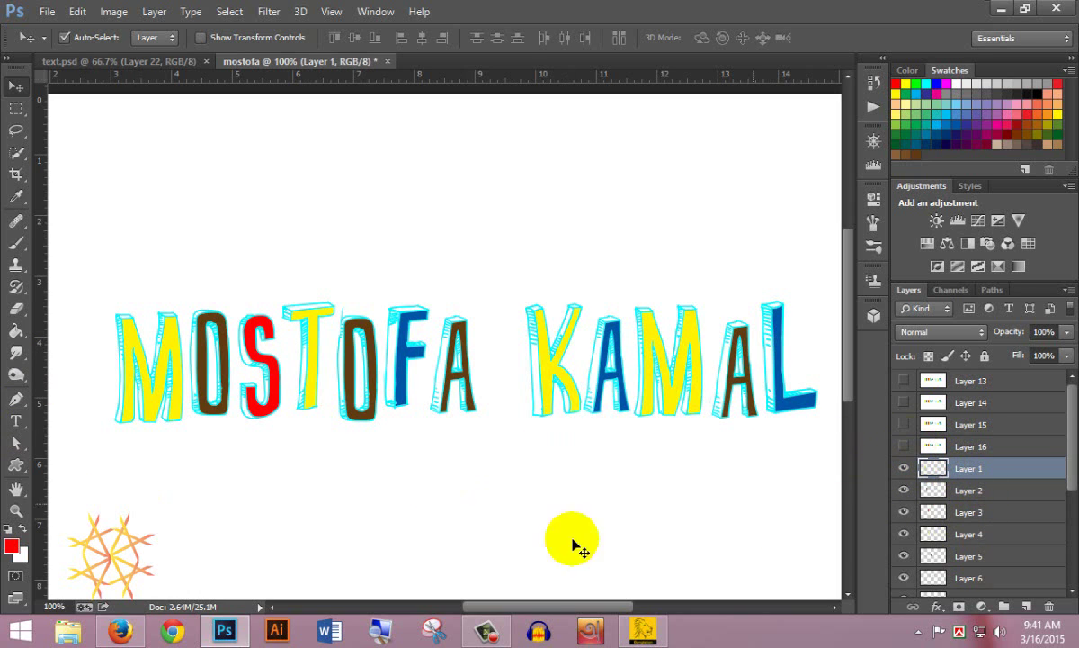
Group letter Layers 1–12 into Group 1 and hide the group
{"action": "left_click_drag", "start_coordinate": [1070, 438], "coordinate": [1070, 537]}
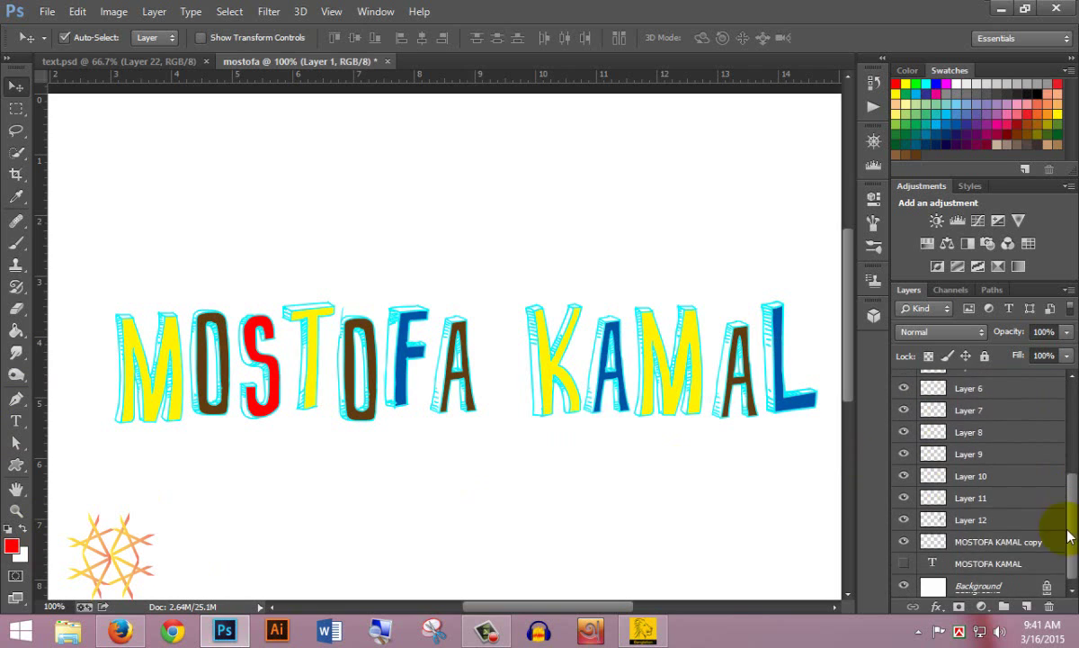
{"action": "left_click", "coordinate": [1005, 521], "text": "shift"}
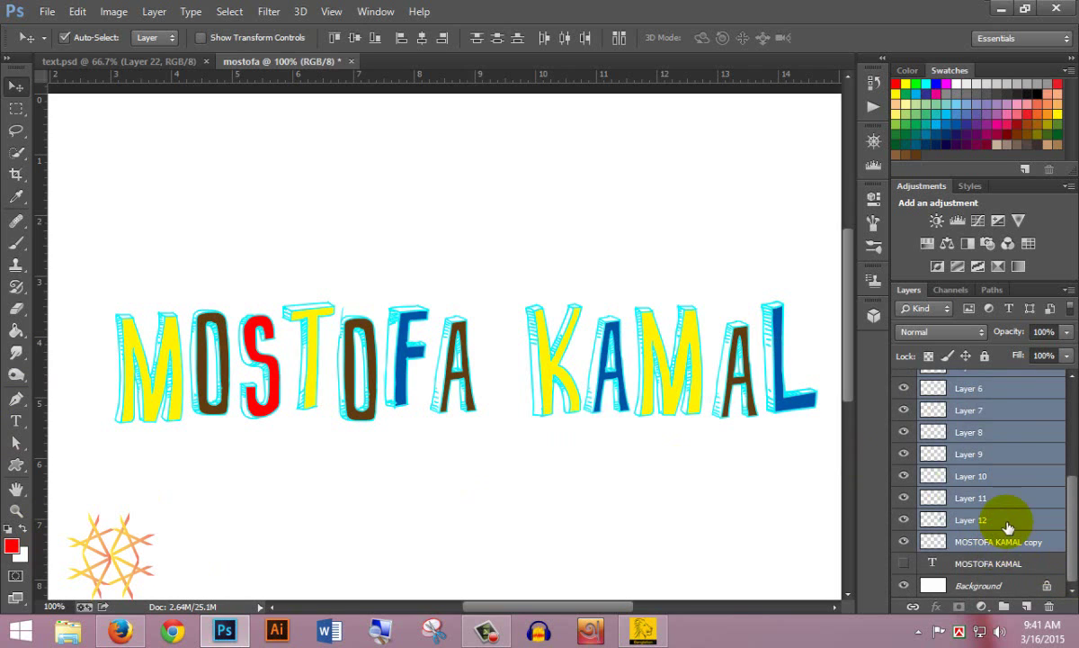
{"action": "scroll", "coordinate": [1007, 526], "scroll_direction": "up", "scroll_amount": 5}
{"action": "scroll", "coordinate": [1034, 513], "scroll_direction": "up", "scroll_amount": 4}
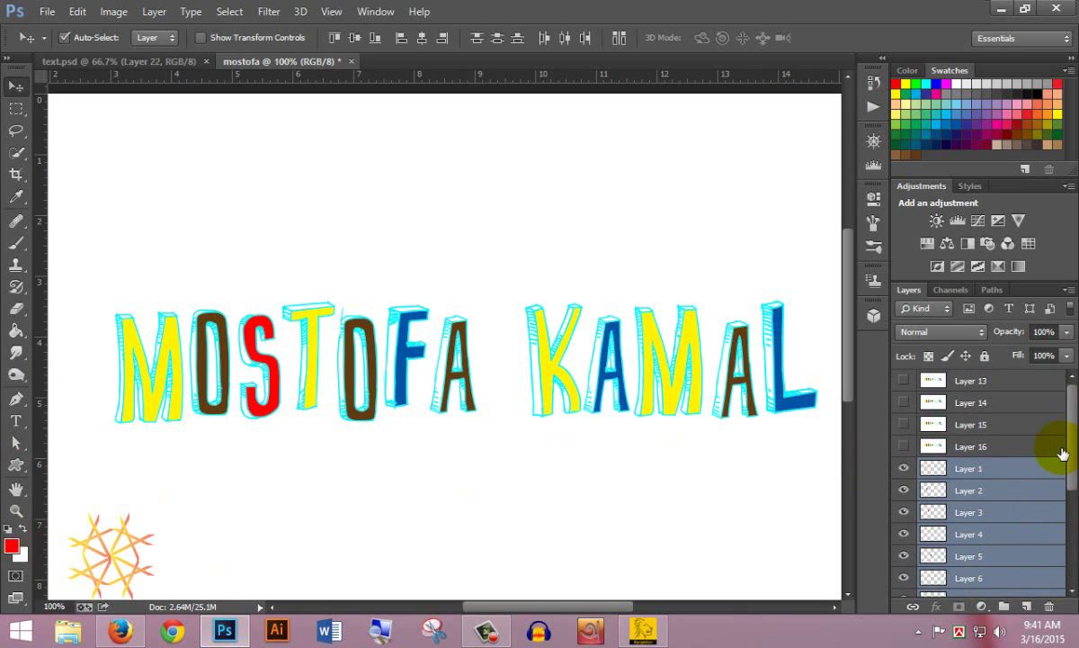
{"action": "key", "text": "ctrl+g"}
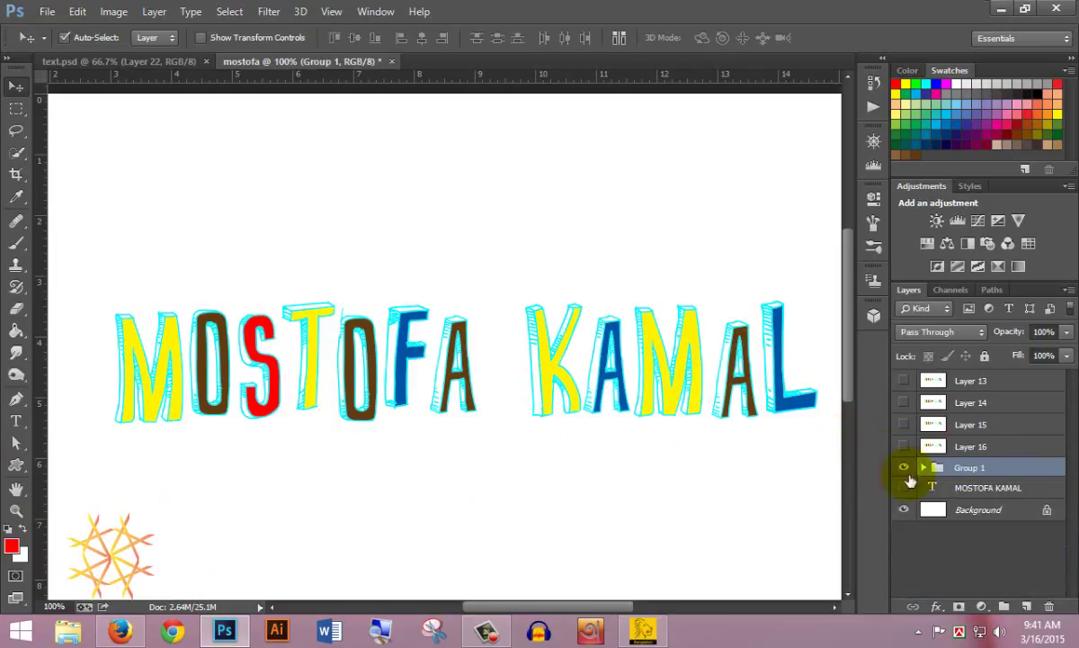
{"action": "left_click", "coordinate": [904, 467]}
Toggle Layers 13–15 to compare frames, leaving 13 and 15 visible and Layer 13 selected
{"action": "left_click", "coordinate": [904, 380]}
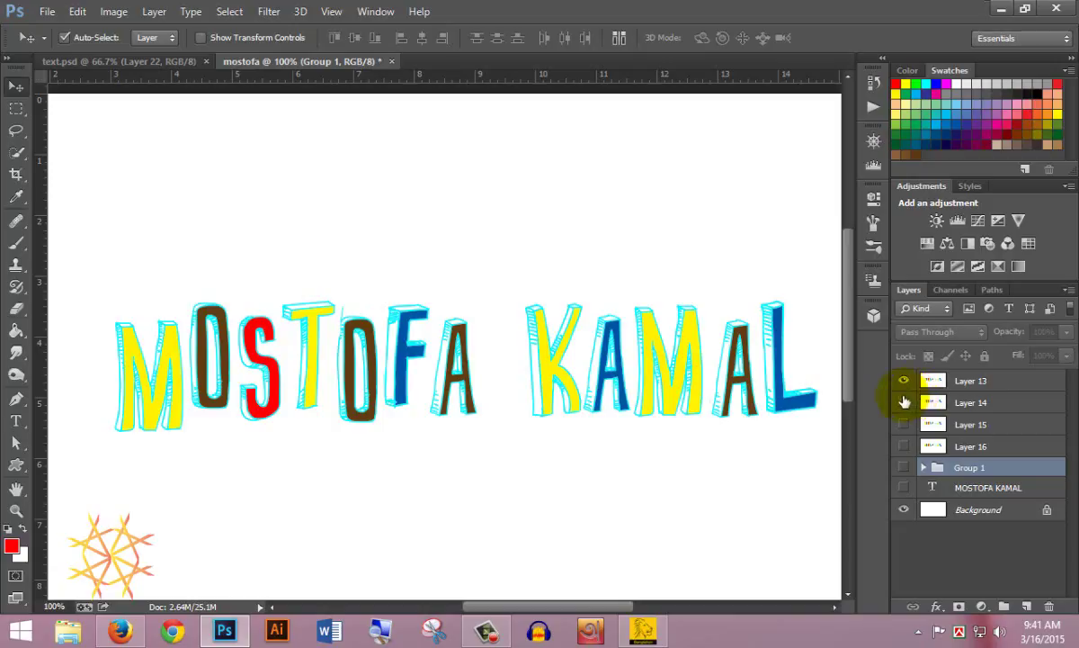
{"action": "left_click", "coordinate": [904, 402]}
{"action": "left_click", "coordinate": [905, 381]}
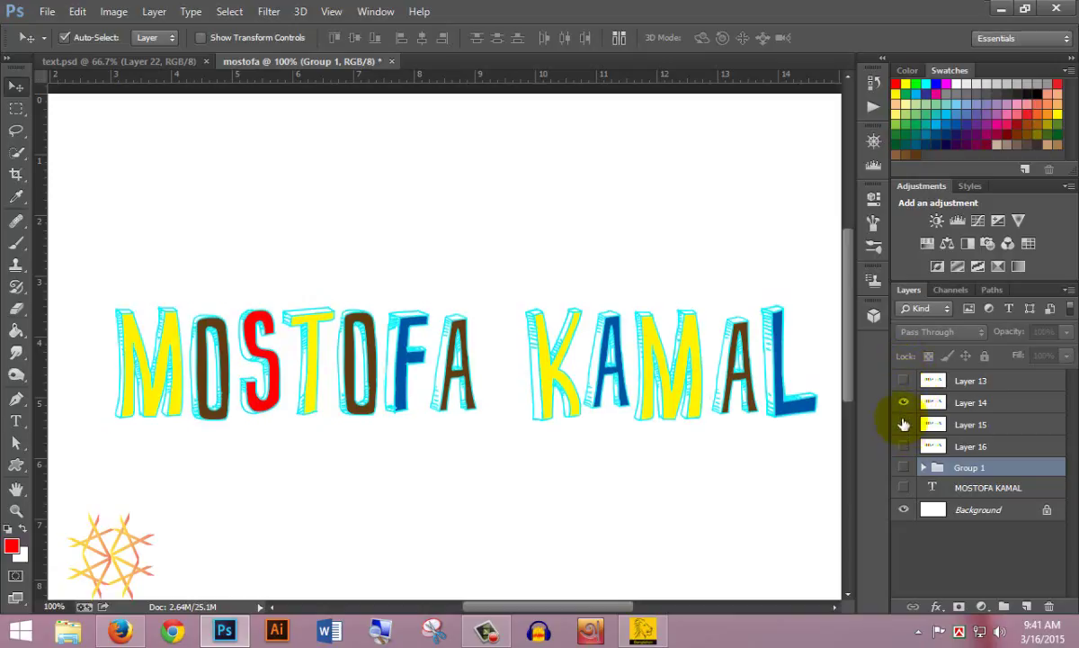
{"action": "left_click", "coordinate": [904, 423]}
{"action": "left_click", "coordinate": [904, 402]}
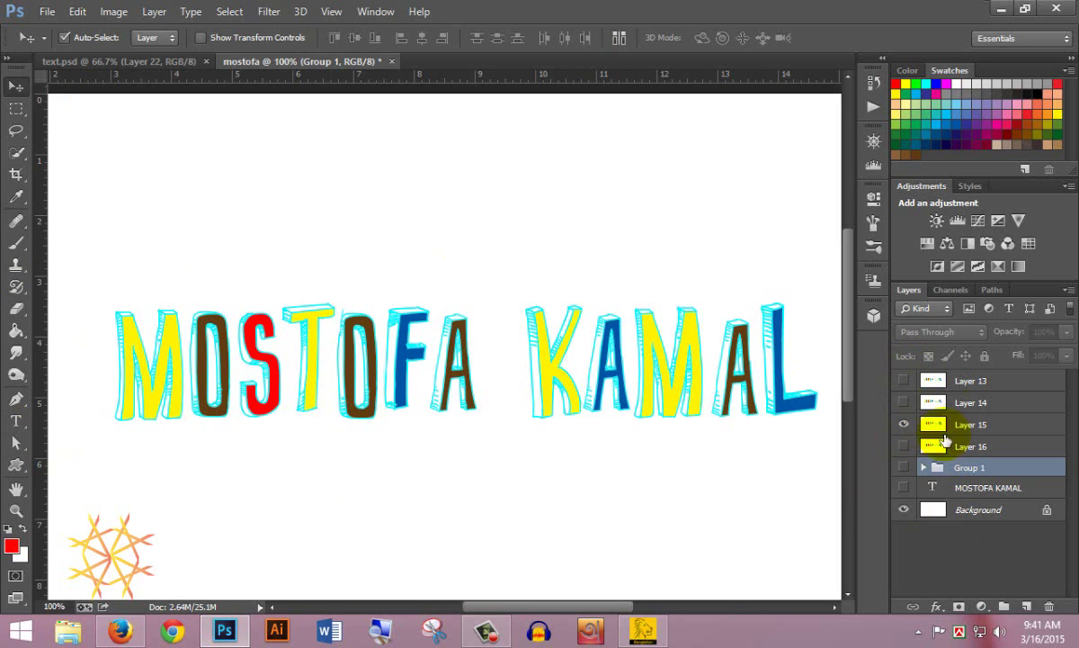
{"action": "left_click", "coordinate": [904, 380]}
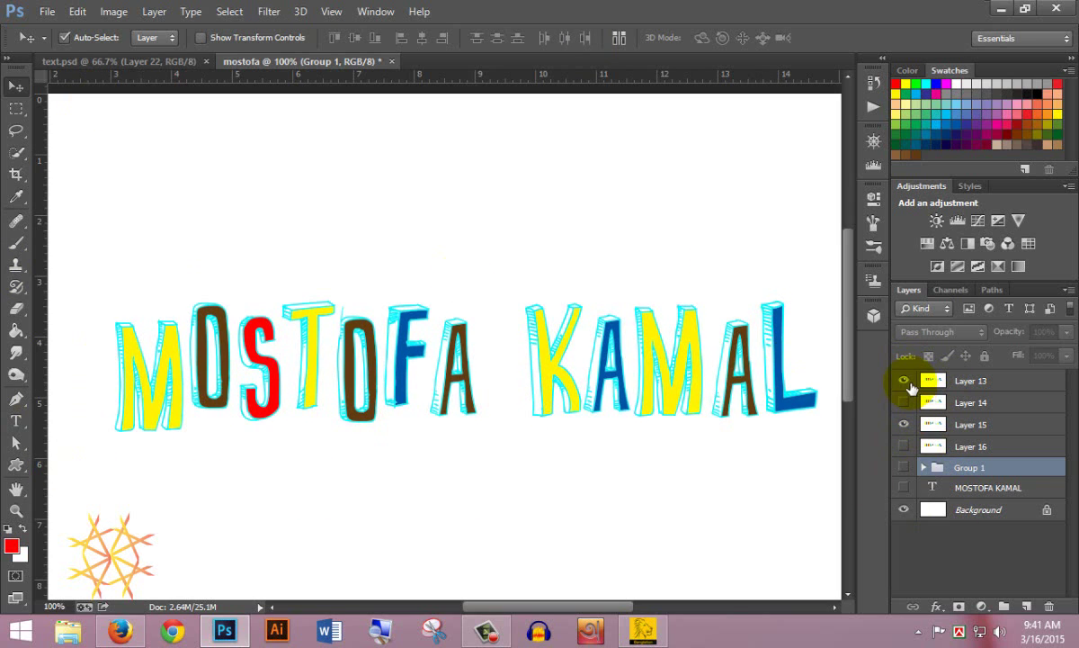
{"action": "left_click", "coordinate": [994, 385]}
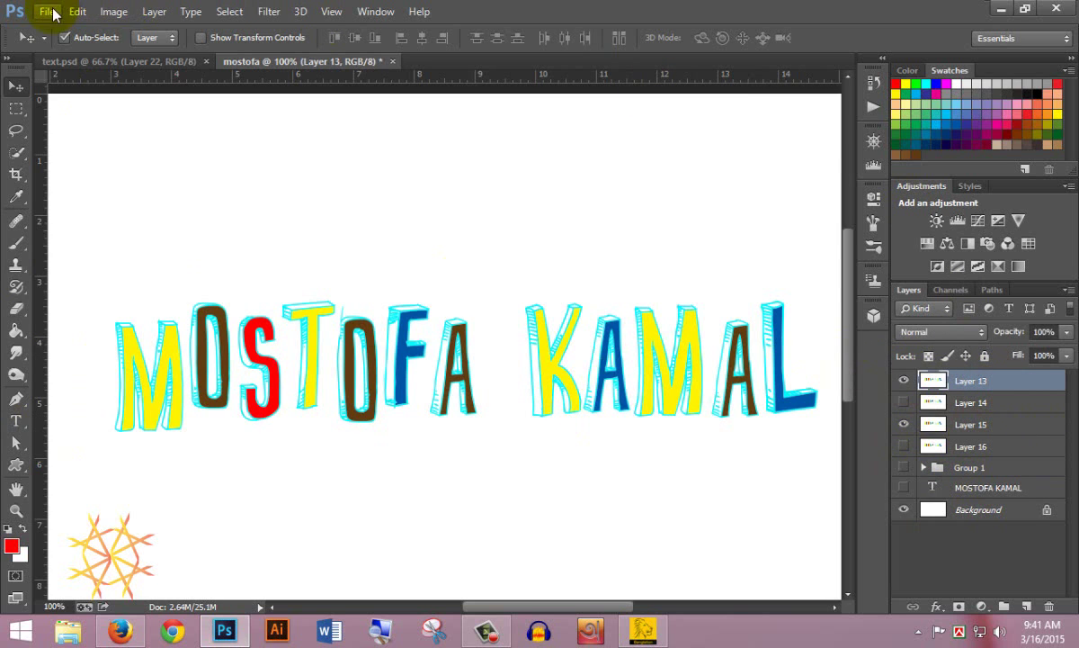
Begin a Save As of mostofa to the Desktop and pick JPEG as the file type
{"action": "left_click", "coordinate": [47, 11]}
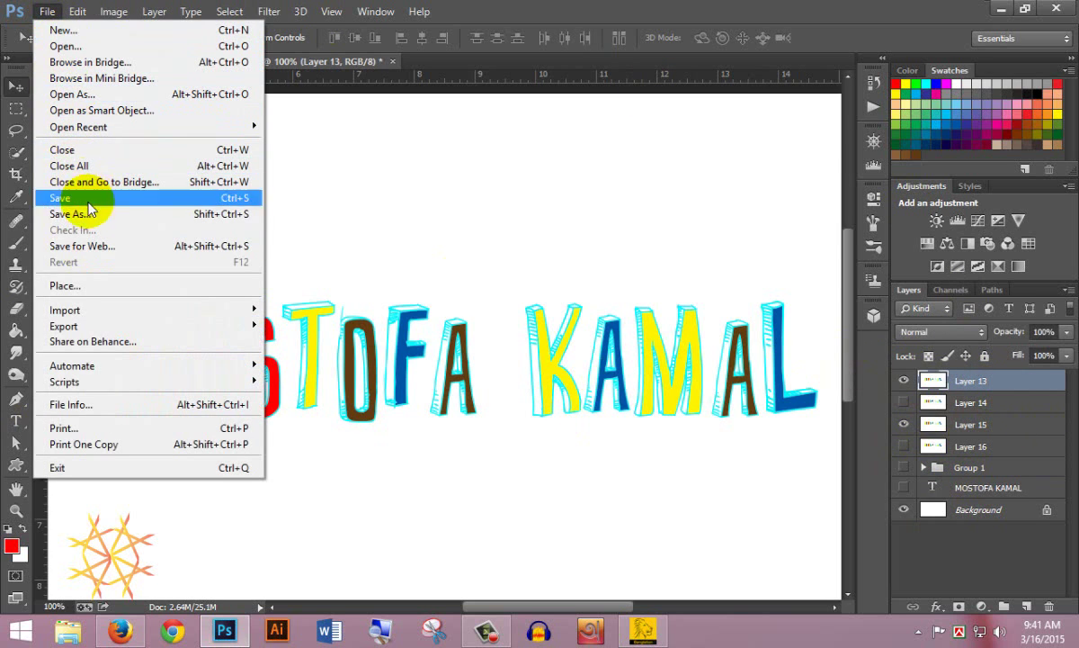
{"action": "left_click", "coordinate": [115, 200]}
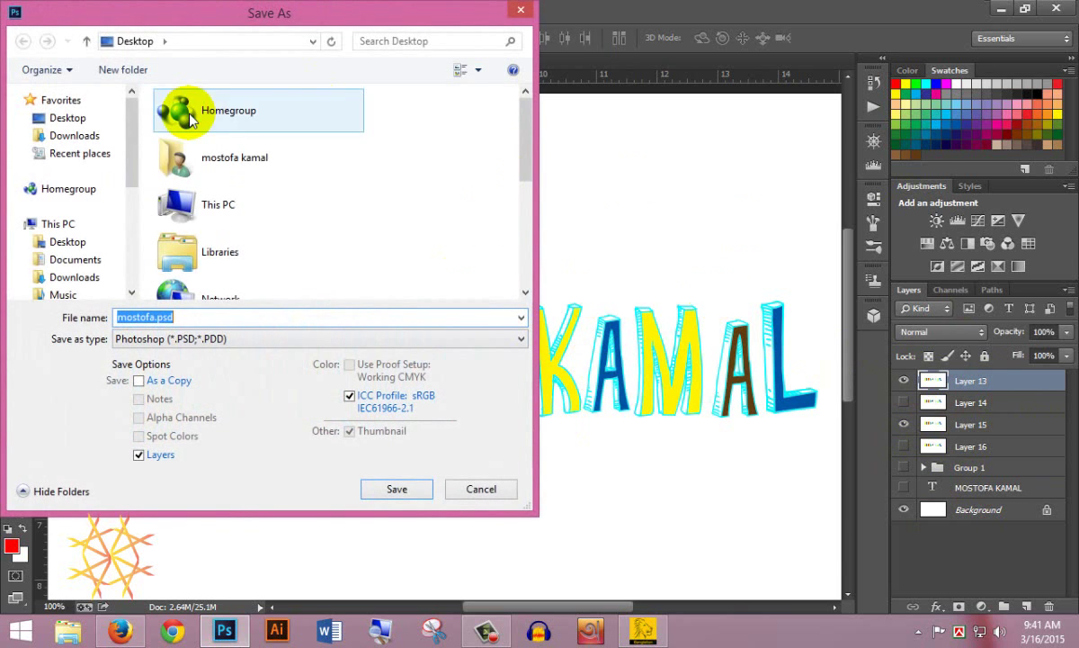
{"action": "mouse_move", "coordinate": [216, 34]}
{"action": "left_mouse_down"}
{"action": "mouse_move", "coordinate": [624, 52]}
{"action": "mouse_move", "coordinate": [467, 12]}
{"action": "mouse_move", "coordinate": [467, 28]}
{"action": "left_mouse_up"}
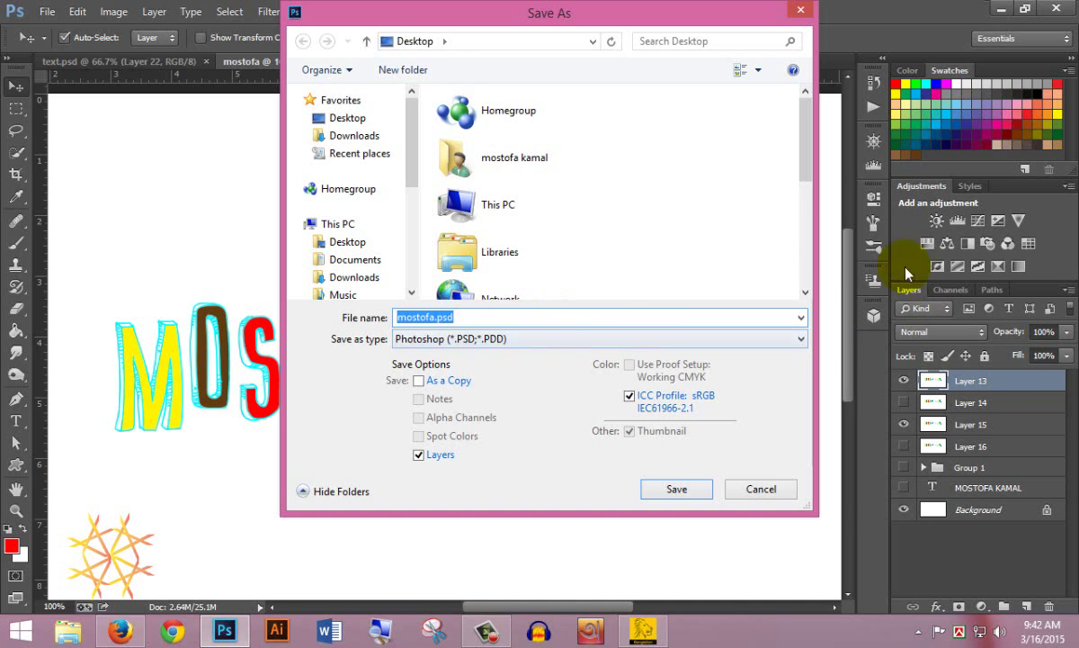
{"action": "left_click_drag", "start_coordinate": [809, 180], "coordinate": [812, 241]}
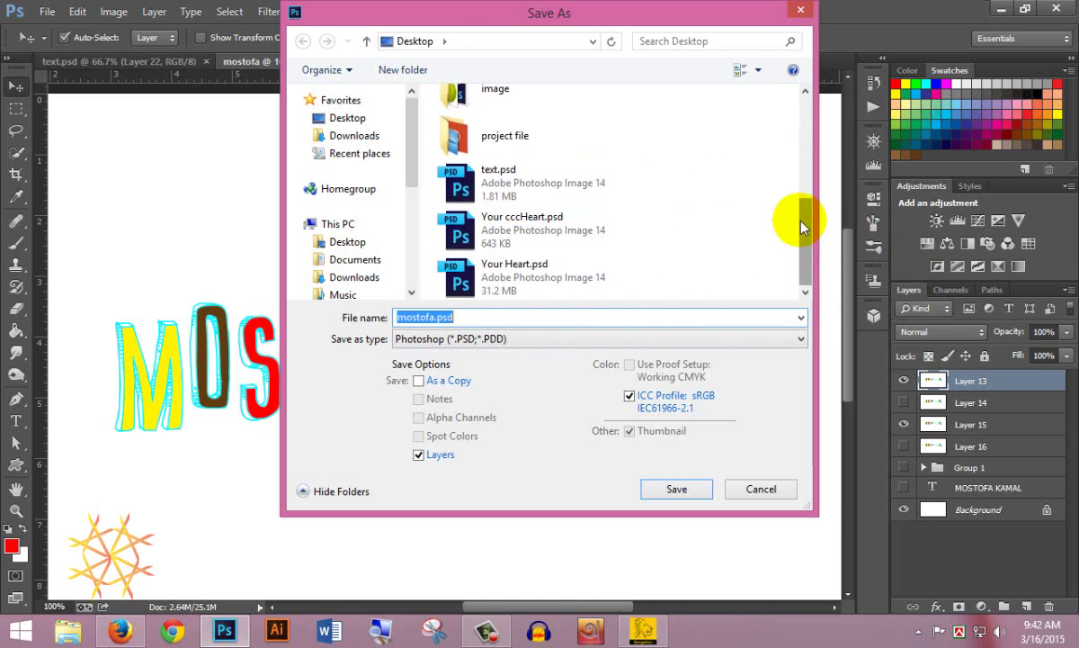
{"action": "left_click", "coordinate": [494, 339]}
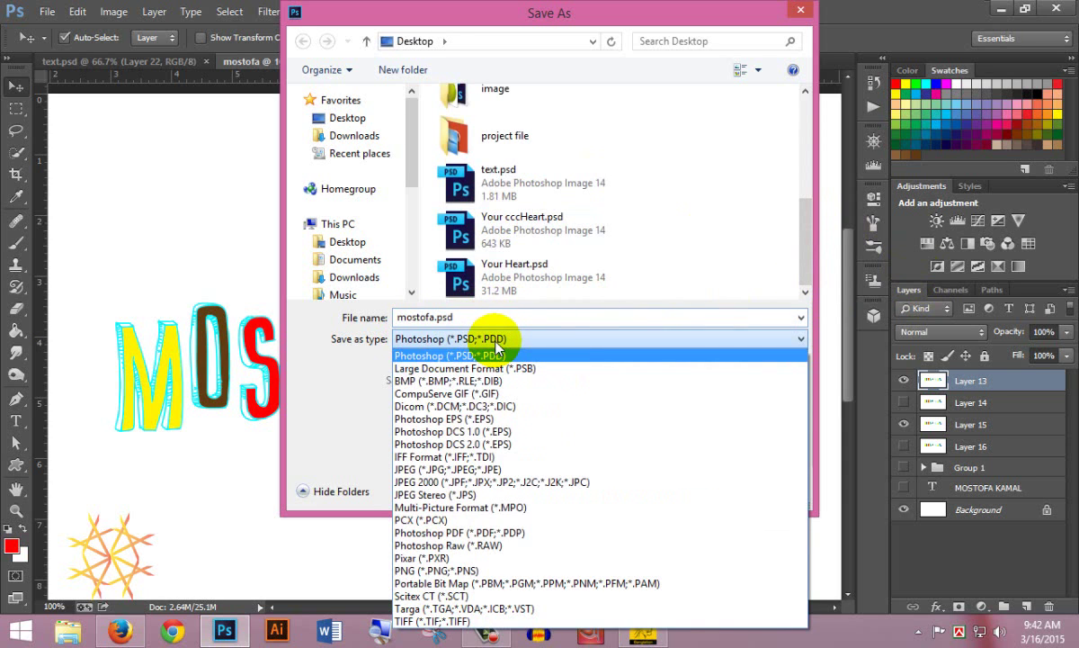
{"action": "left_click", "coordinate": [498, 344]}
{"action": "left_click", "coordinate": [499, 343]}
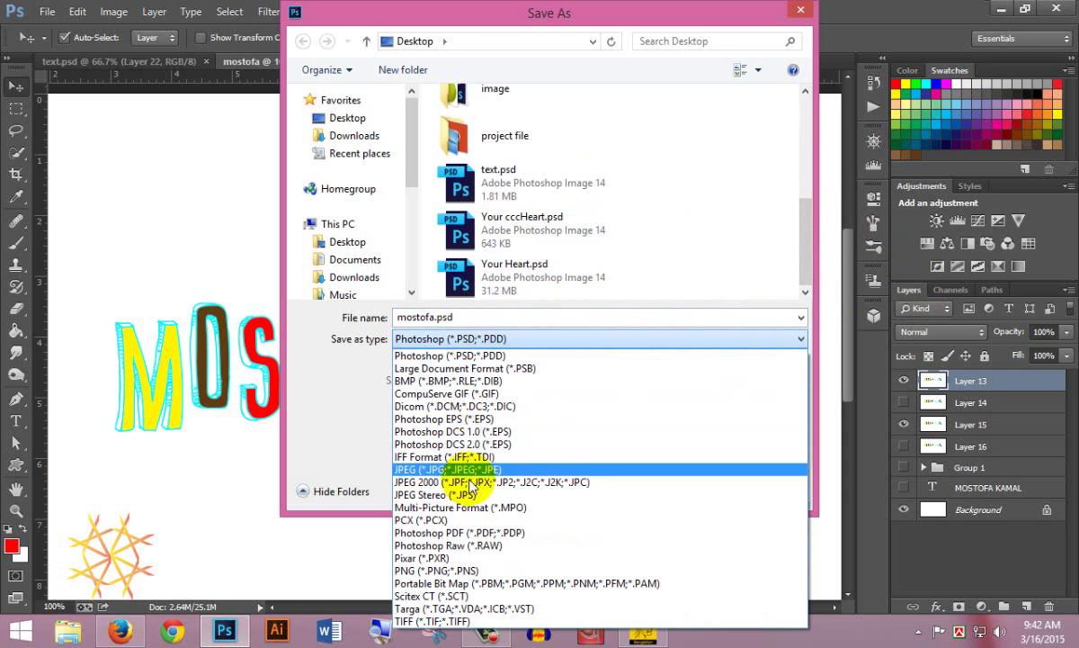
{"action": "left_click", "coordinate": [598, 469]}
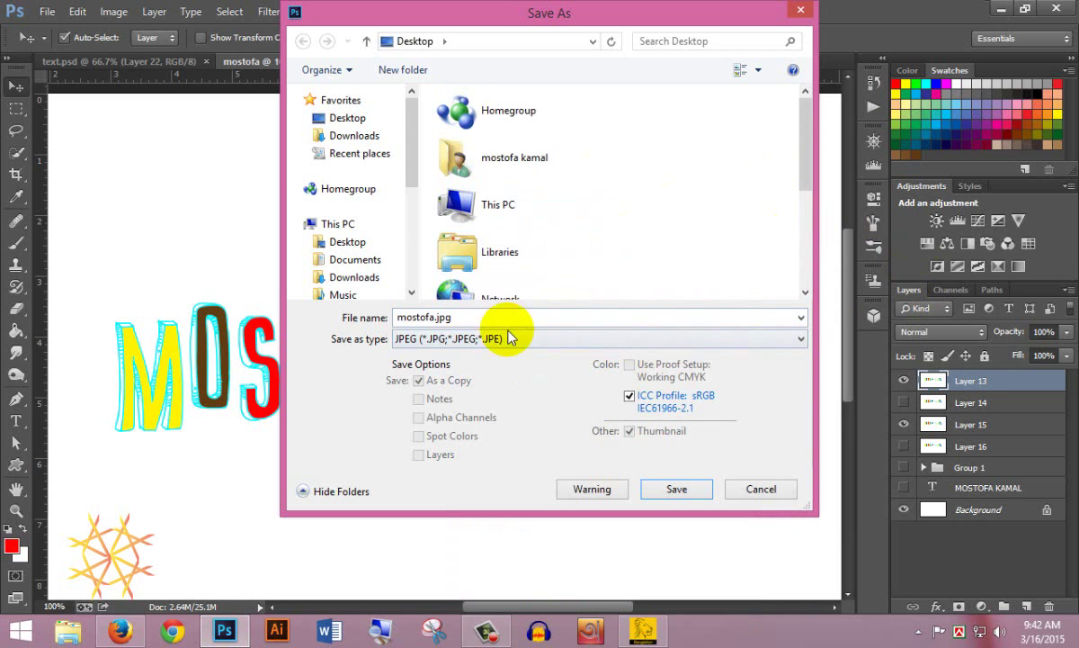
Create a new Desktop folder named 'animation' and open it
{"action": "right_click", "coordinate": [654, 189]}
{"action": "mouse_move", "coordinate": [699, 391]}
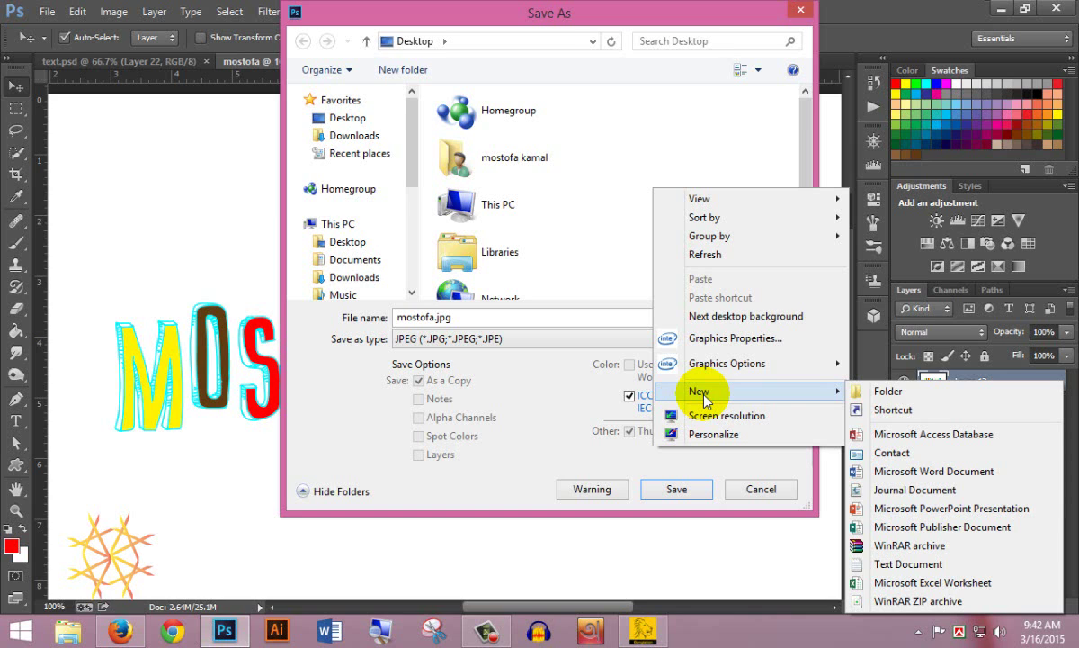
{"action": "left_click", "coordinate": [886, 391]}
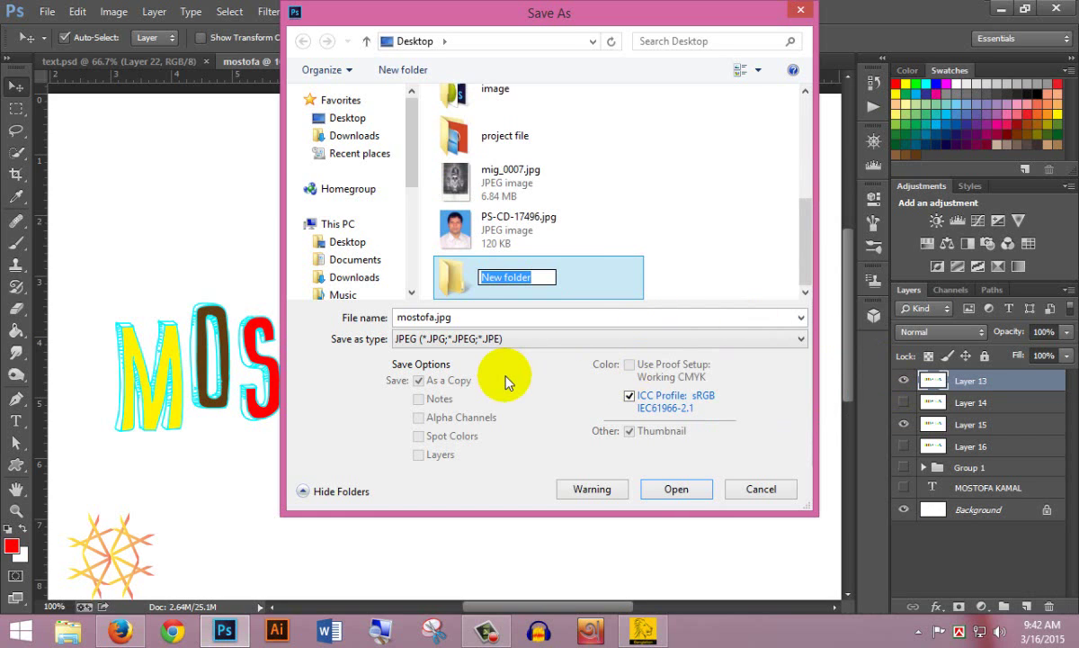
{"action": "type", "text": "animation"}
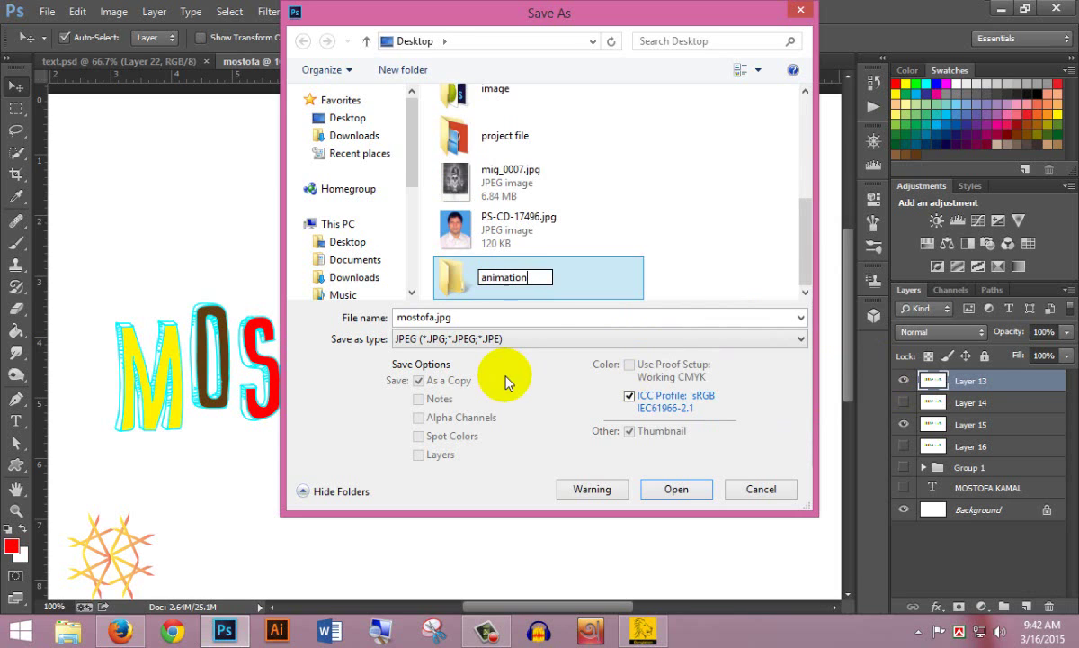
{"action": "left_click", "coordinate": [669, 243]}
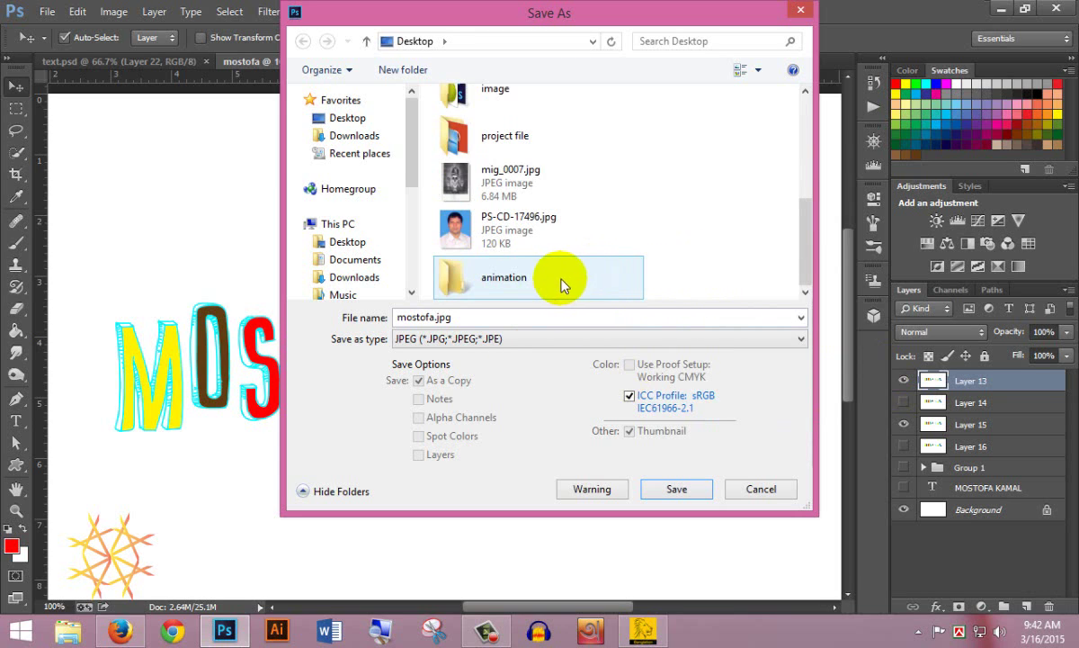
{"action": "double_click", "coordinate": [509, 281]}
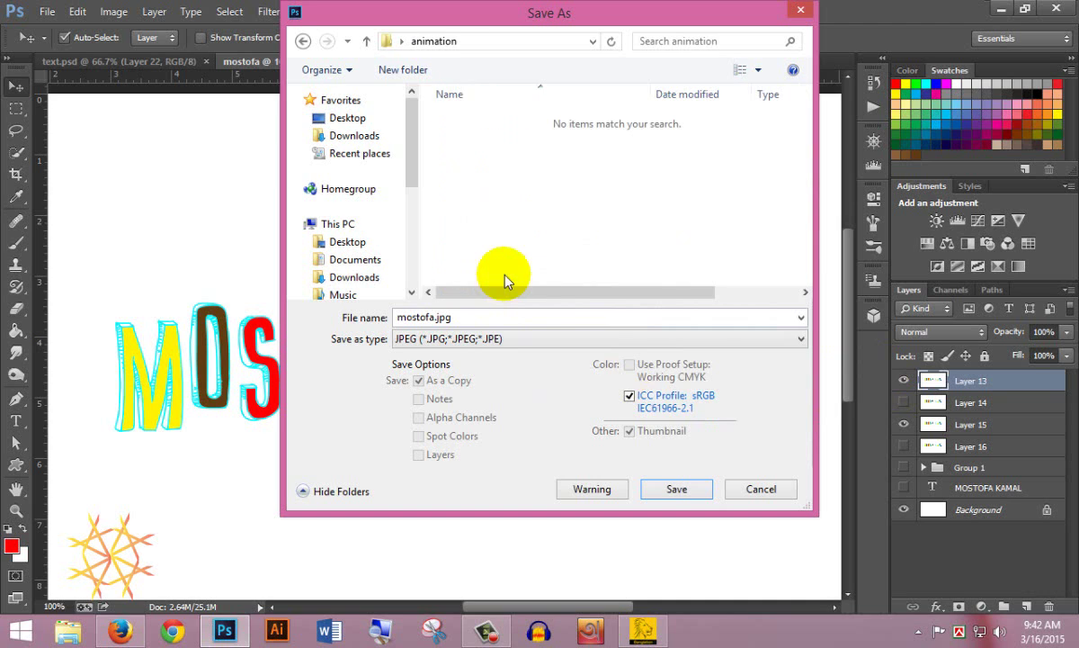
Save the frame as JPEG file '1' with quality raised to 12
{"action": "left_click_drag", "start_coordinate": [468, 315], "coordinate": [351, 326]}
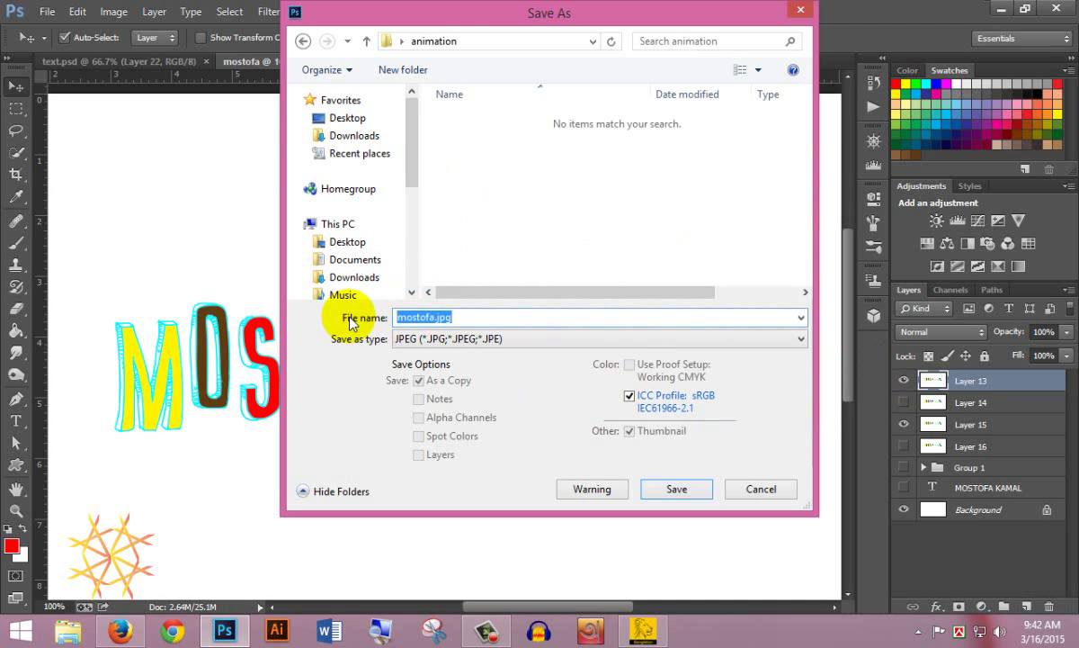
{"action": "type", "text": "1"}
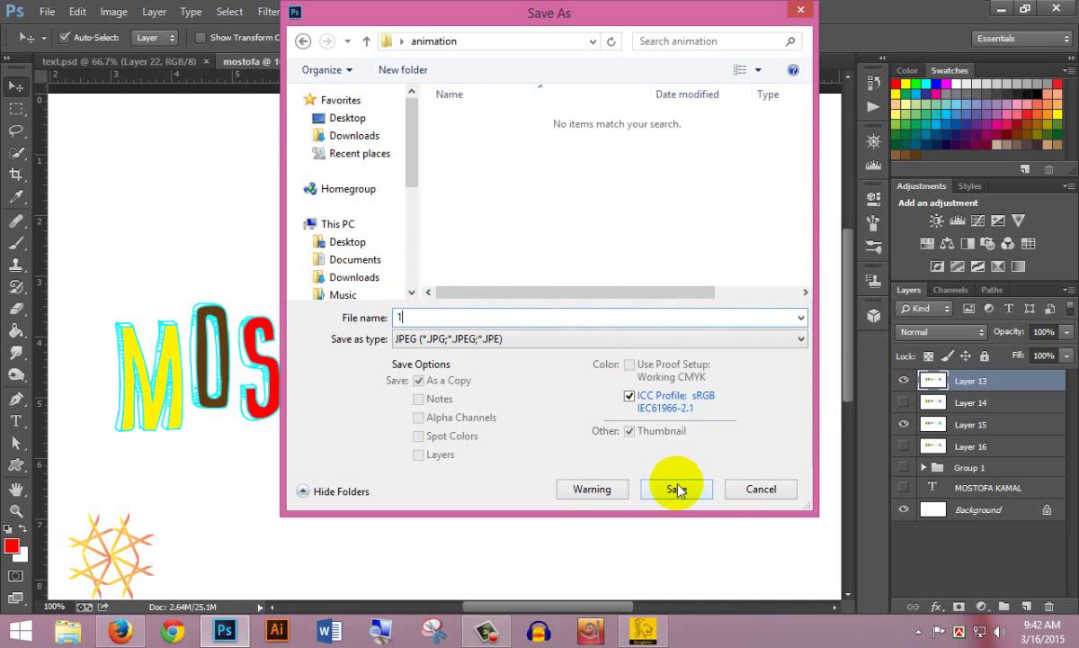
{"action": "left_click", "coordinate": [677, 489]}
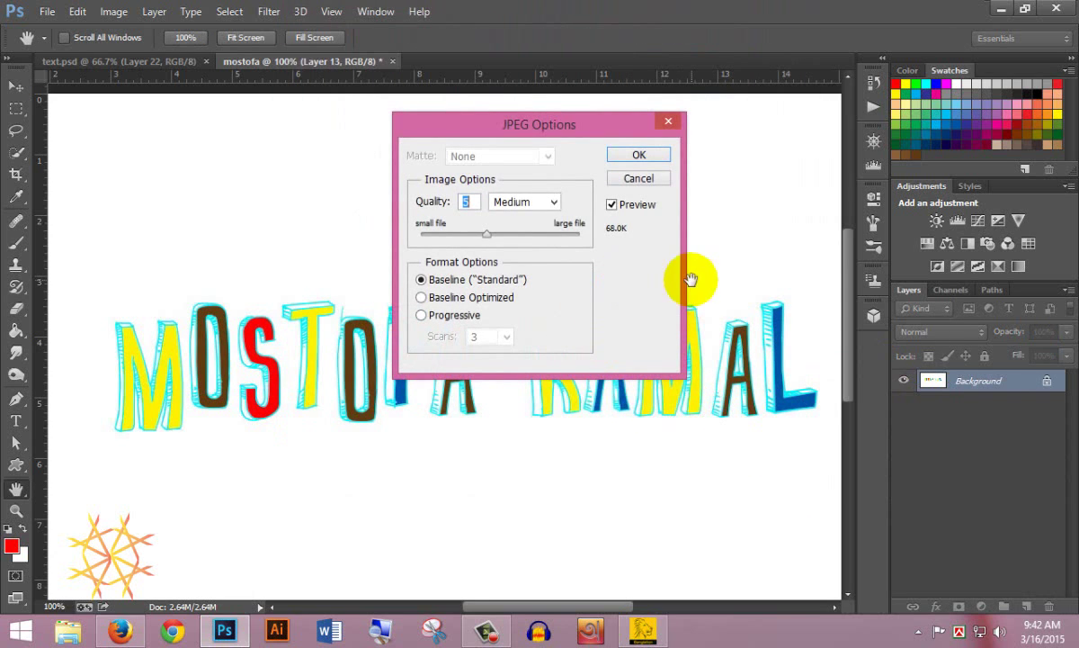
{"action": "left_click_drag", "start_coordinate": [486, 236], "coordinate": [577, 236]}
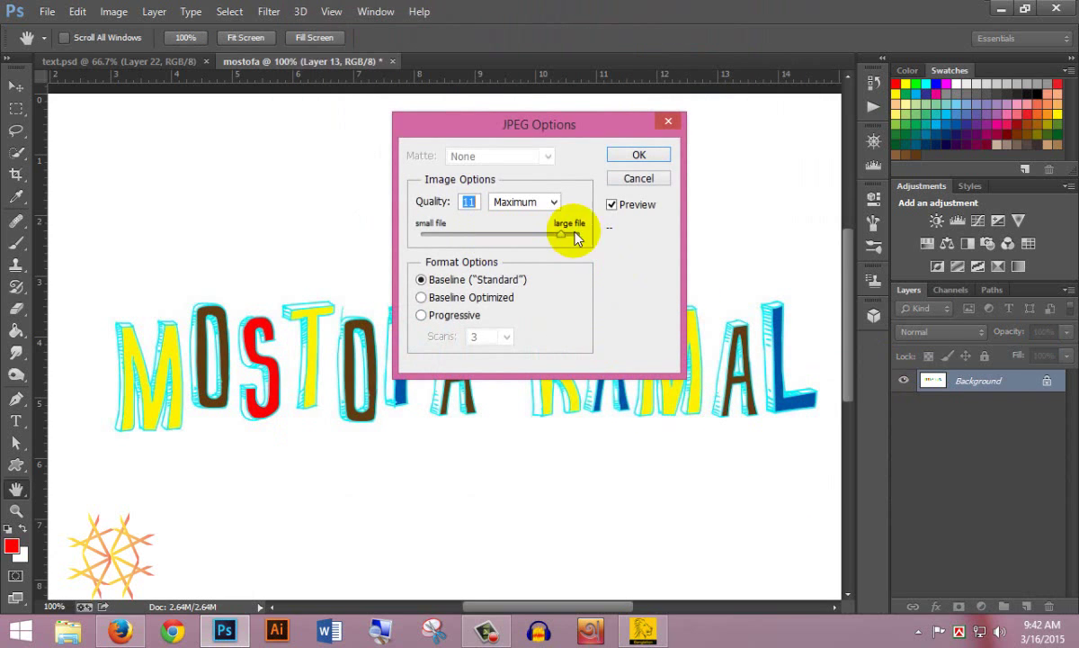
Finish saving 1.jpg, then show only Layer 14 and select it
{"action": "left_click", "coordinate": [635, 156]}
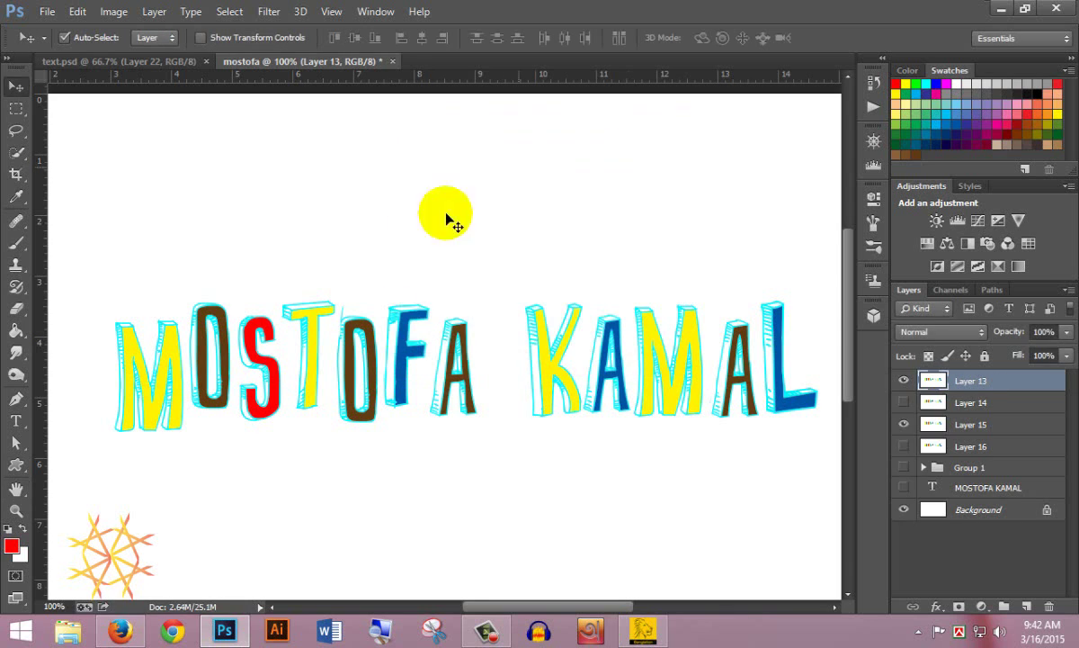
{"action": "left_click", "coordinate": [904, 380]}
{"action": "left_click", "coordinate": [904, 424]}
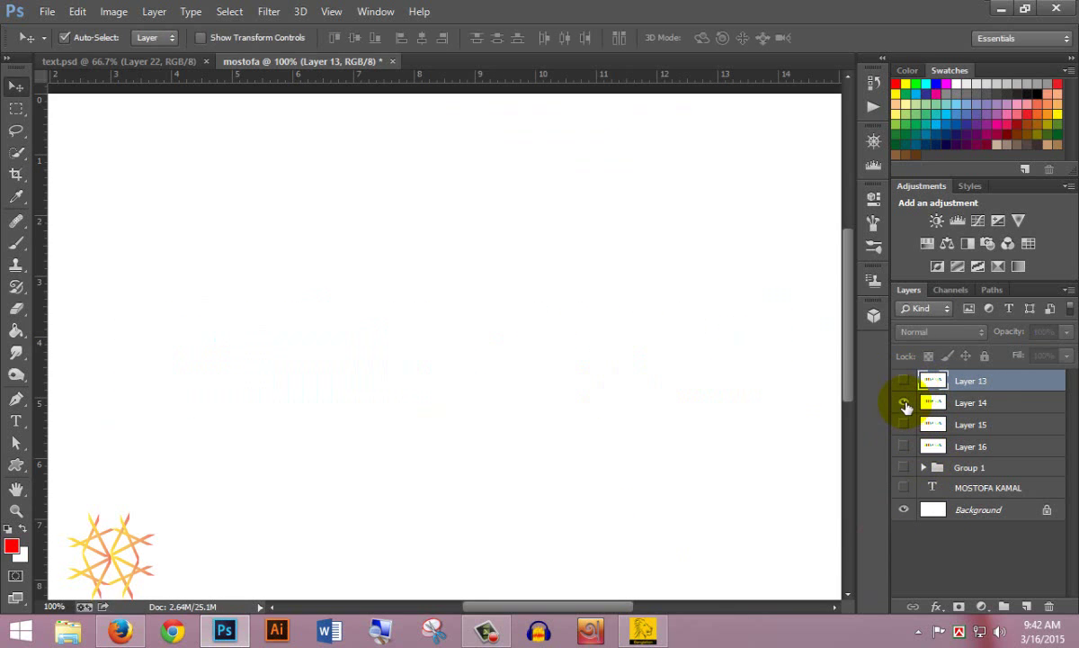
{"action": "left_click", "coordinate": [904, 402]}
{"action": "left_click", "coordinate": [981, 406]}
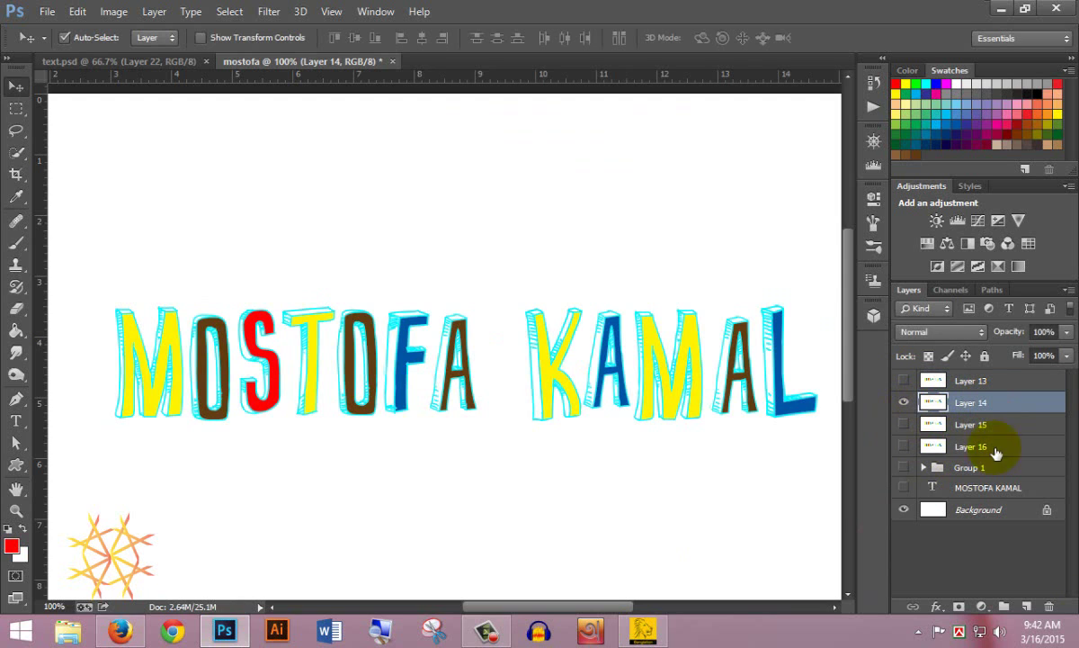
Save the Layer 14 frame as 2.jpg in JPEG format at maximum quality
{"action": "left_click", "coordinate": [47, 12]}
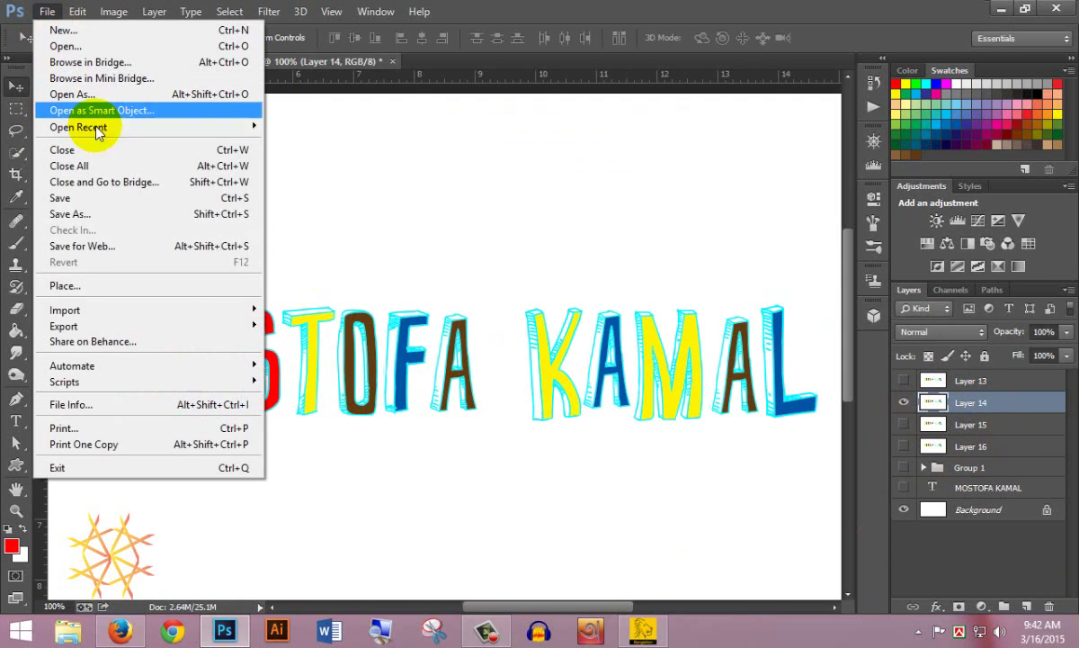
{"action": "left_click", "coordinate": [174, 213]}
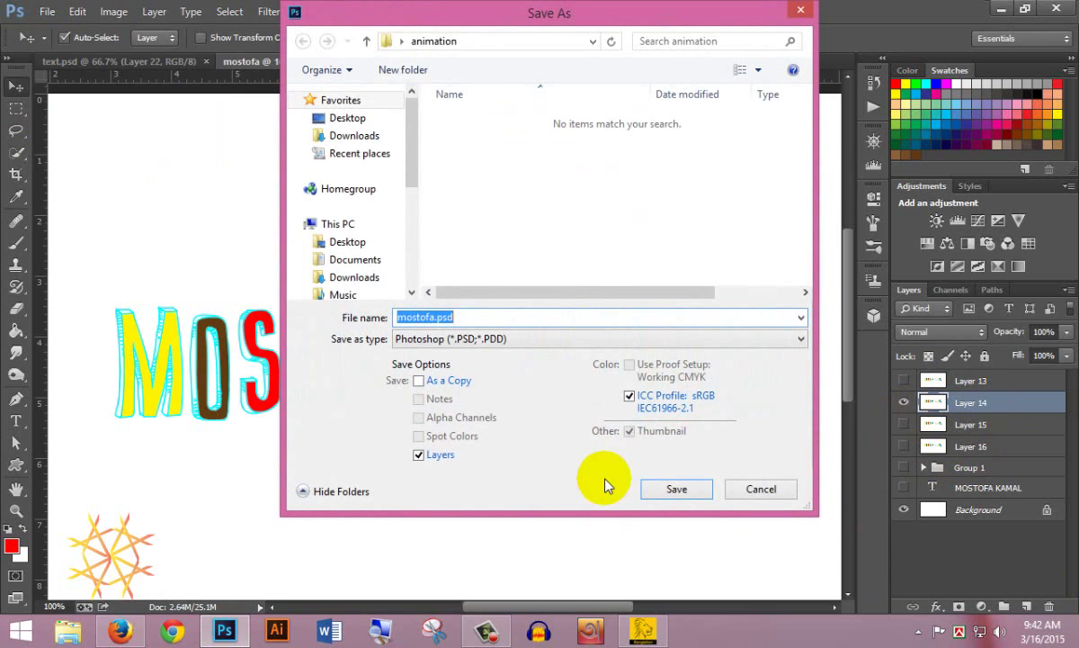
{"action": "type", "text": "2"}
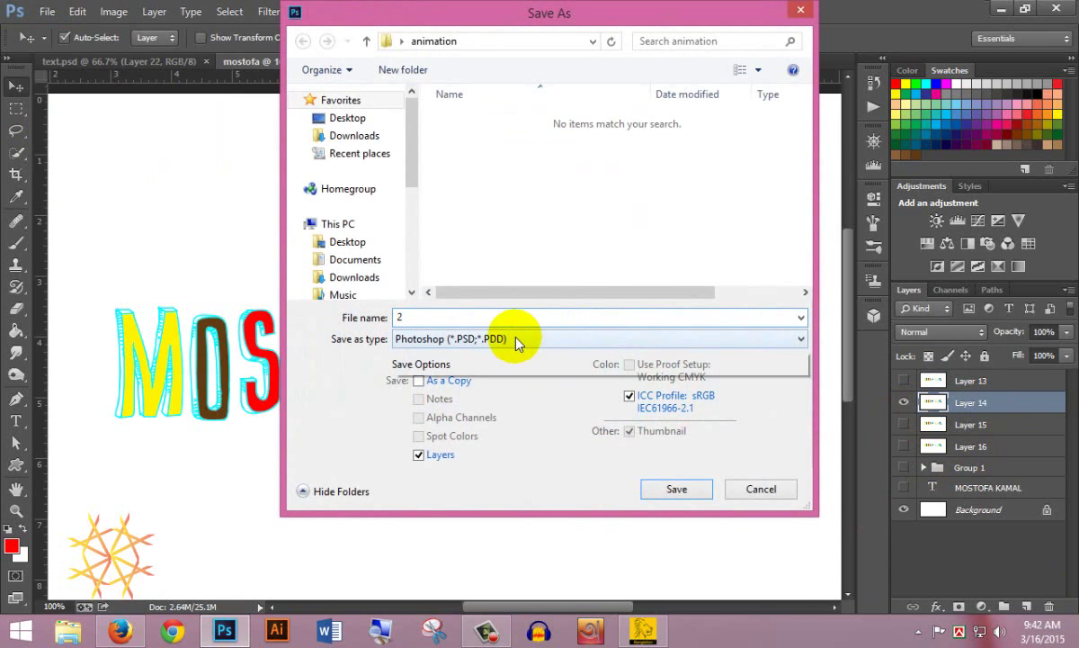
{"action": "left_click", "coordinate": [517, 342]}
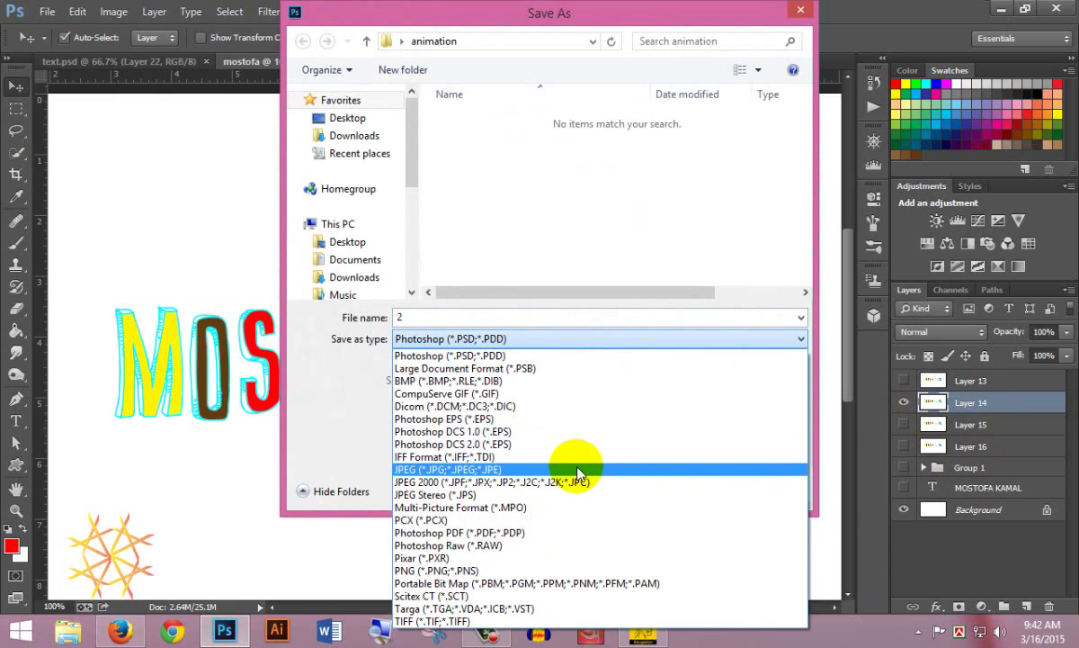
{"action": "left_click", "coordinate": [578, 469]}
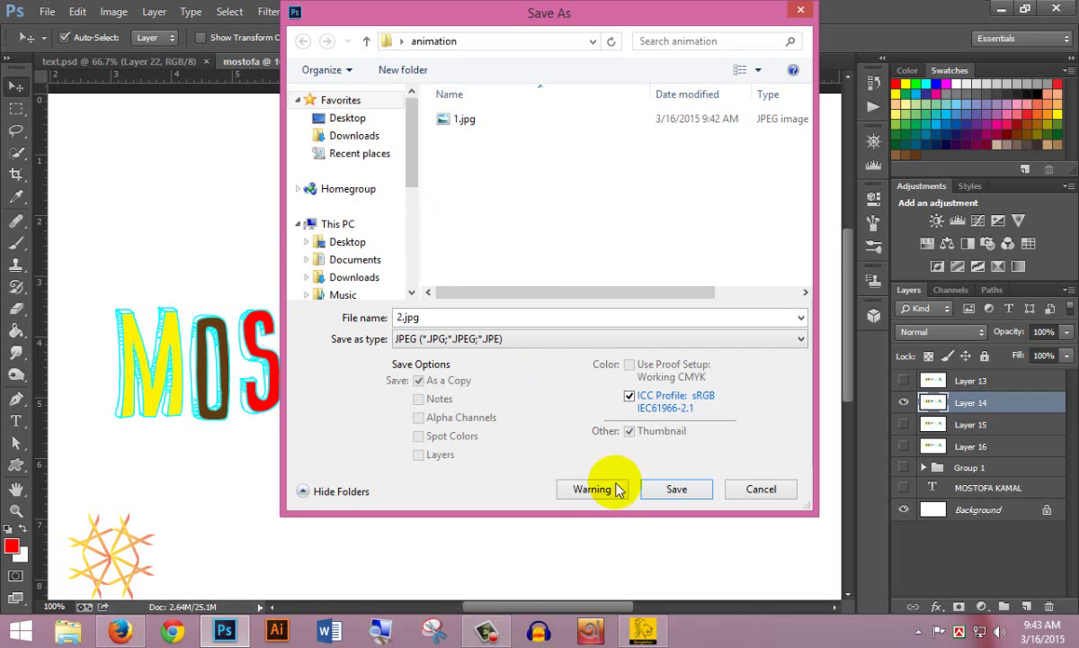
{"action": "left_click", "coordinate": [670, 490]}
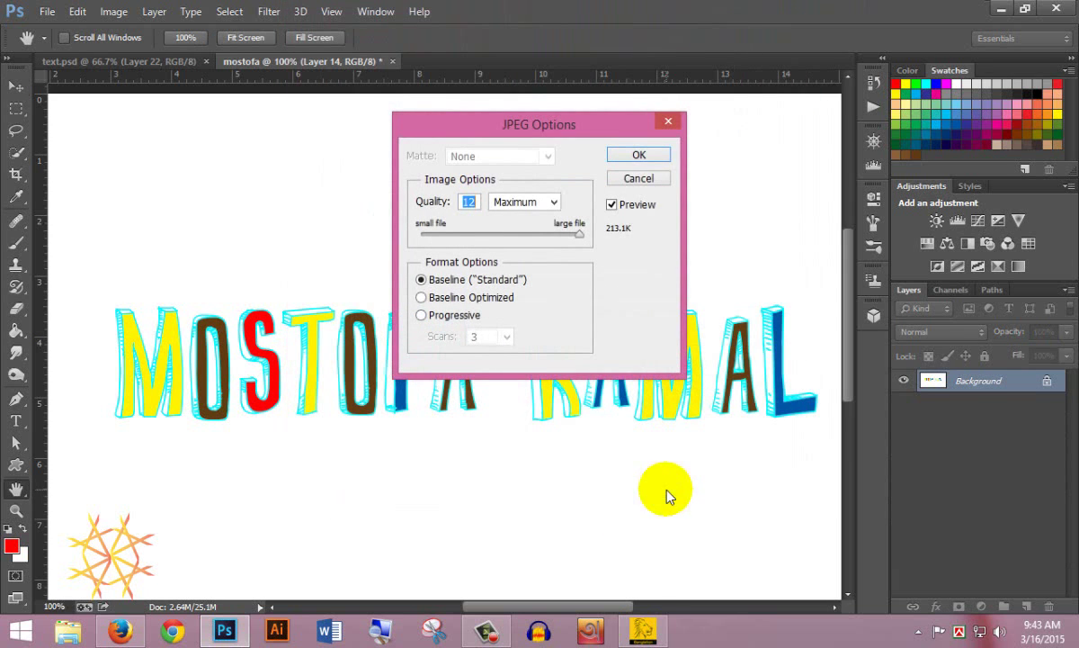
{"action": "left_click", "coordinate": [650, 155]}
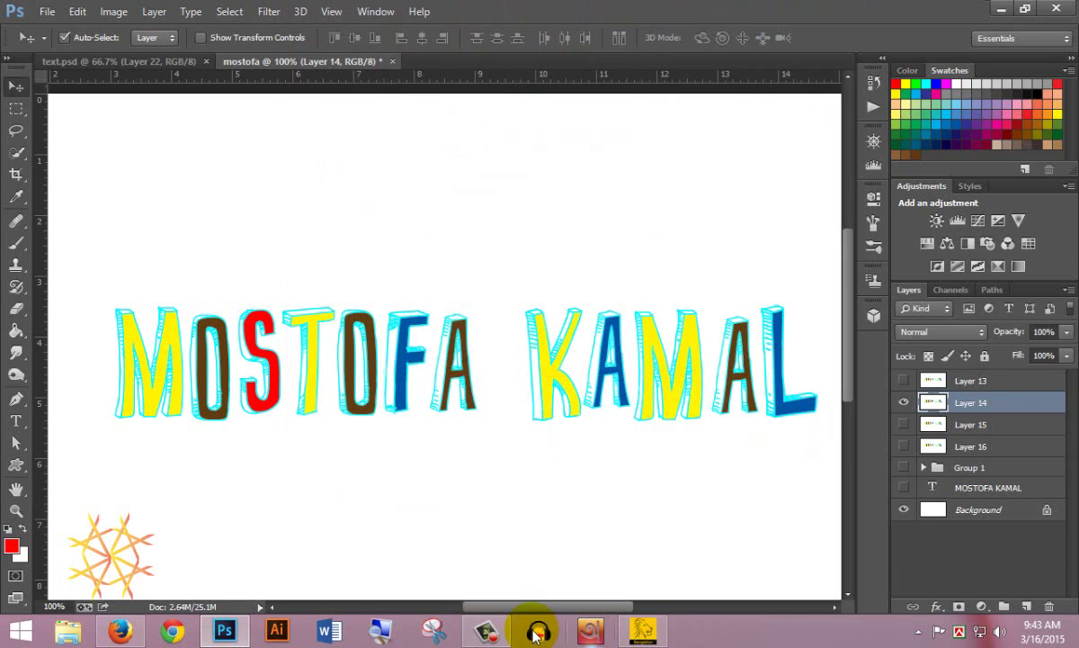
Hide Layer 14 and show and select Layer 15
{"action": "left_click", "coordinate": [904, 402]}
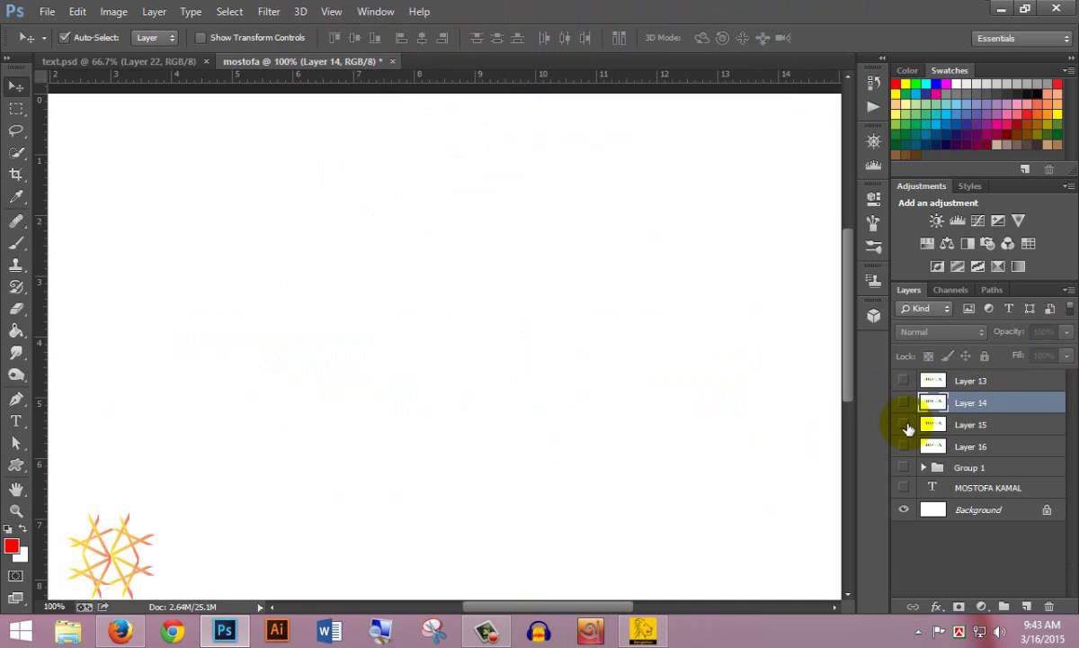
{"action": "left_click", "coordinate": [904, 423]}
{"action": "left_click", "coordinate": [926, 424]}
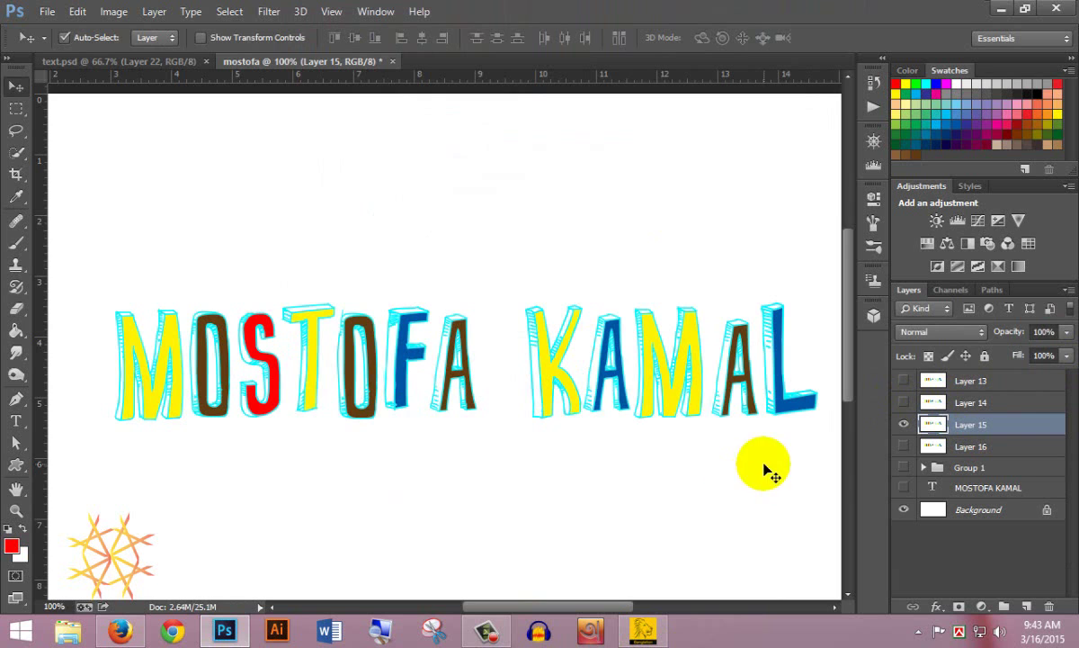
Save the Layer 15 frame as 3.jpg in JPEG format at maximum quality
{"action": "left_click", "coordinate": [47, 11]}
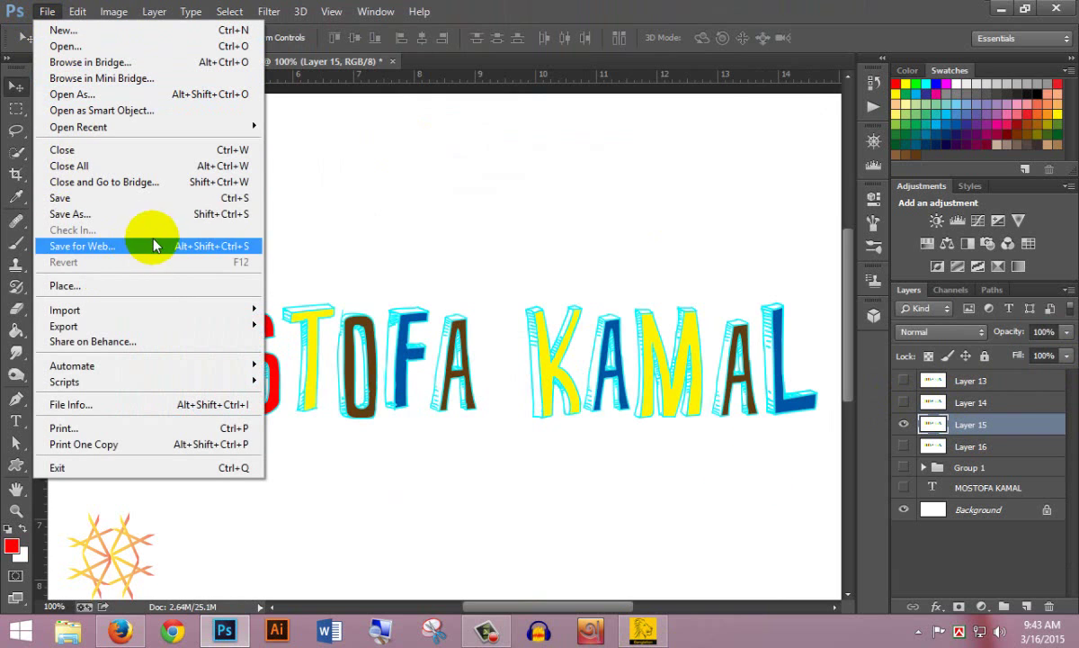
{"action": "left_click", "coordinate": [253, 201]}
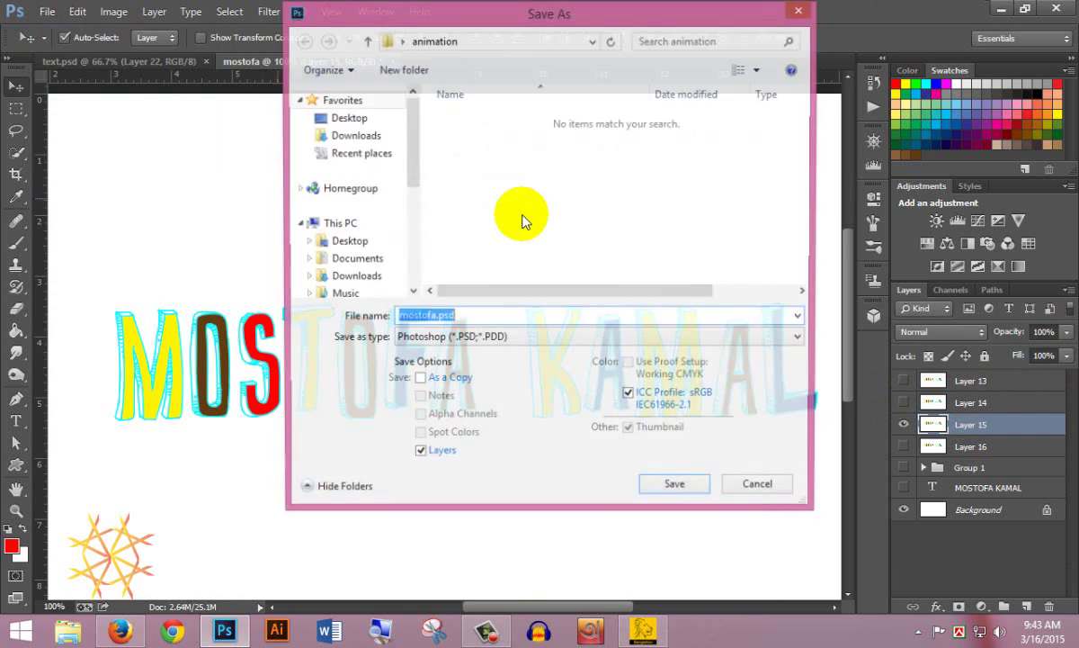
{"action": "left_click", "coordinate": [596, 340]}
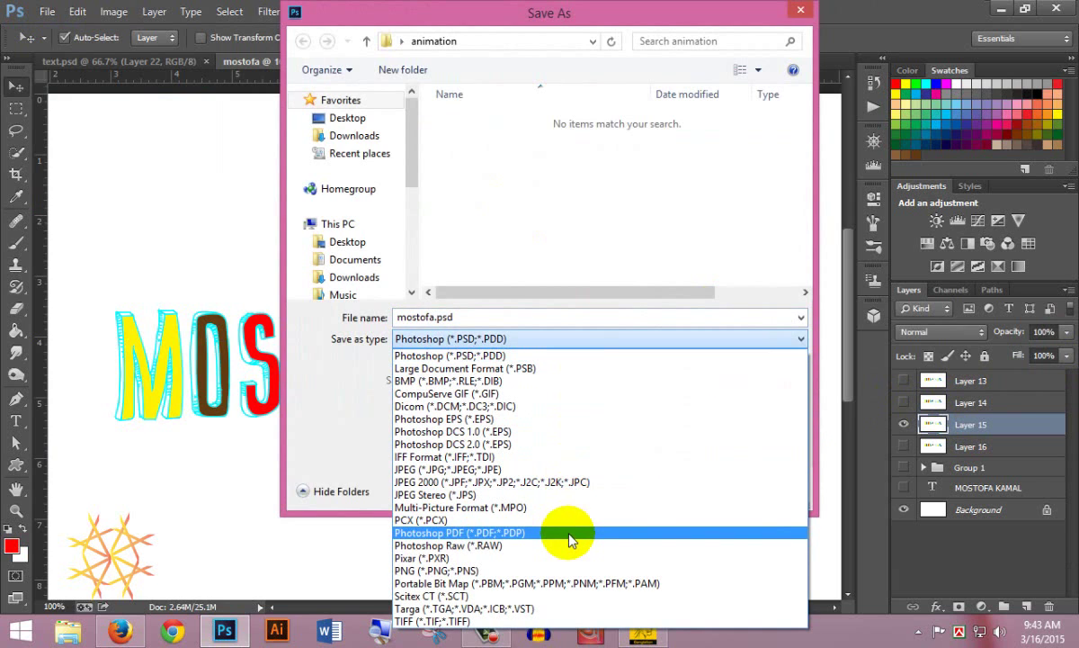
{"action": "left_click", "coordinate": [550, 469]}
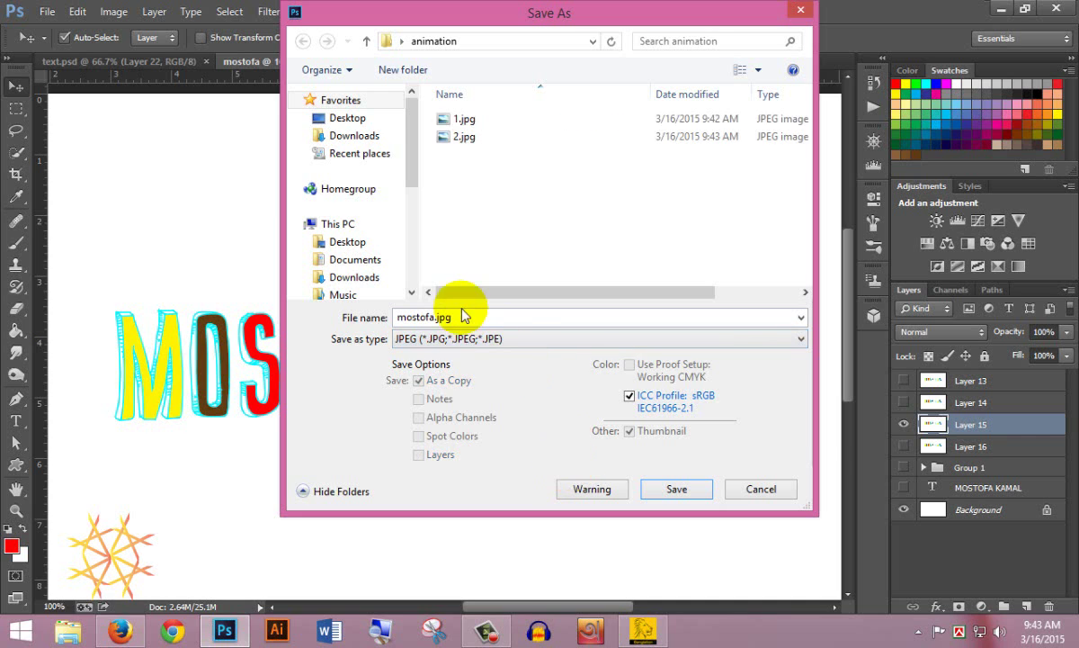
{"action": "left_click_drag", "start_coordinate": [463, 315], "coordinate": [315, 322]}
{"action": "type", "text": "3"}
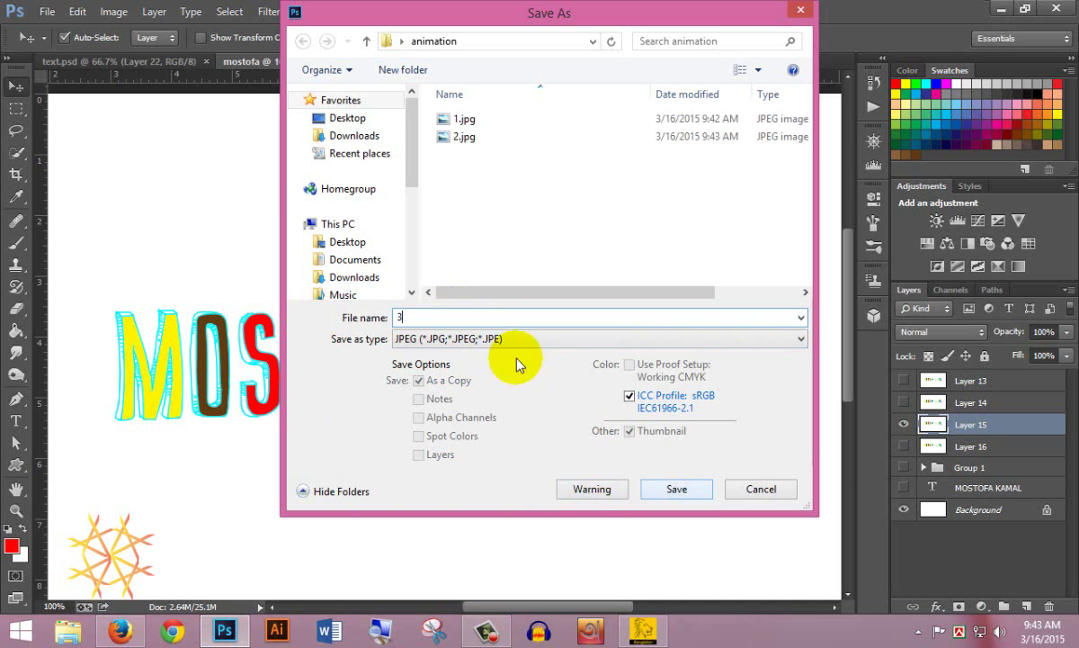
{"action": "left_click", "coordinate": [661, 493]}
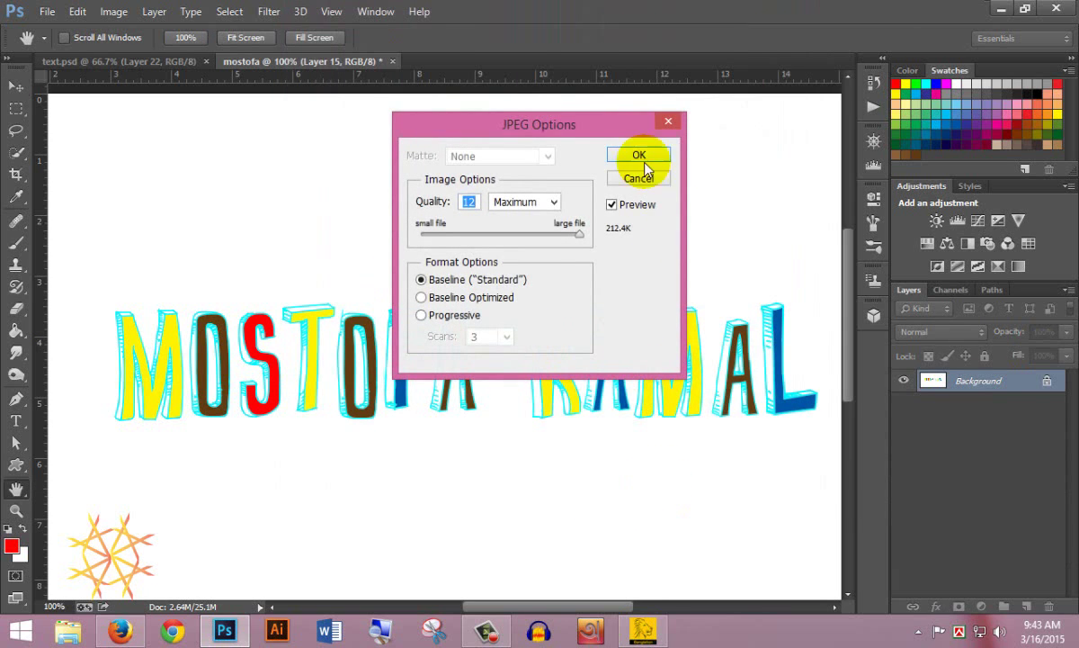
{"action": "left_click", "coordinate": [639, 154]}
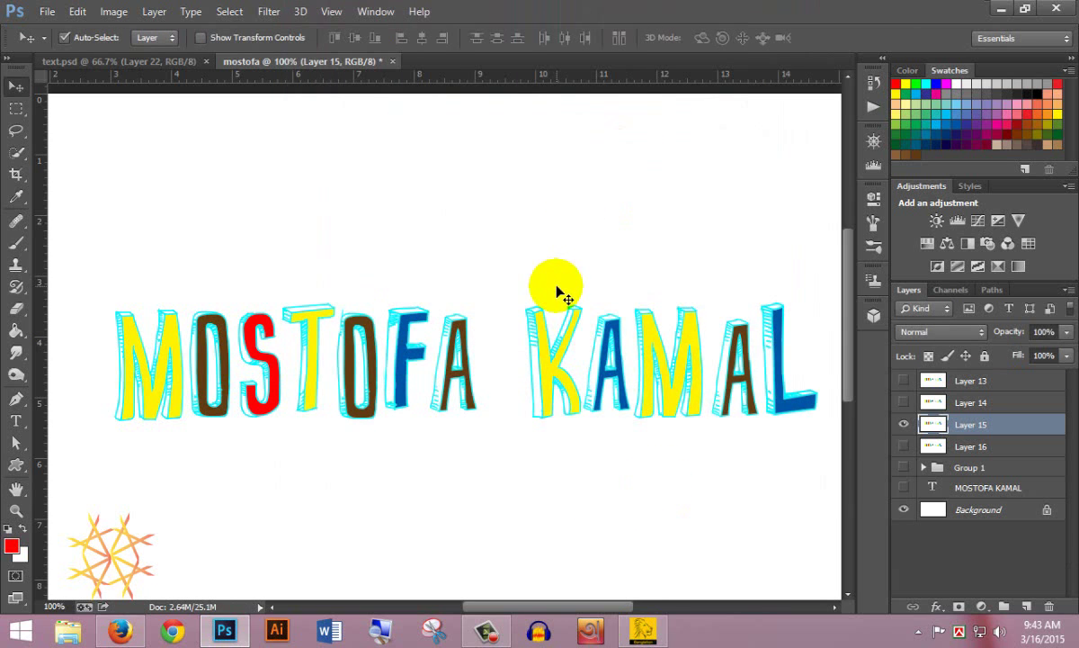
Save another frame as 4.jpg at maximum JPEG quality, then close text.psd
{"action": "key", "text": "ctrl+shift+s"}
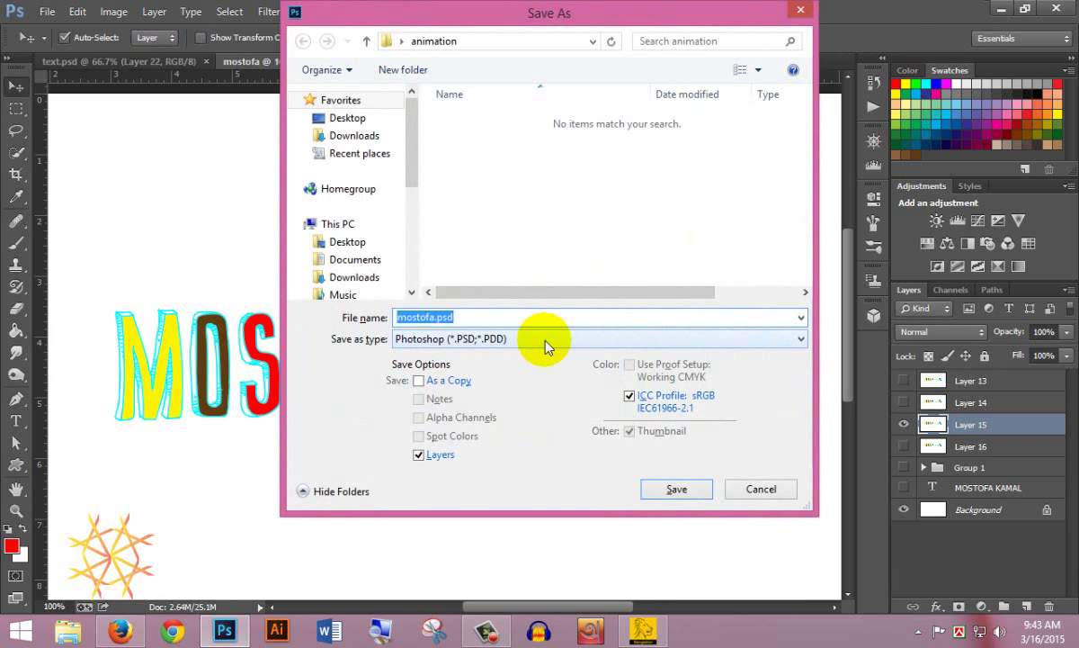
{"action": "left_click", "coordinate": [546, 342]}
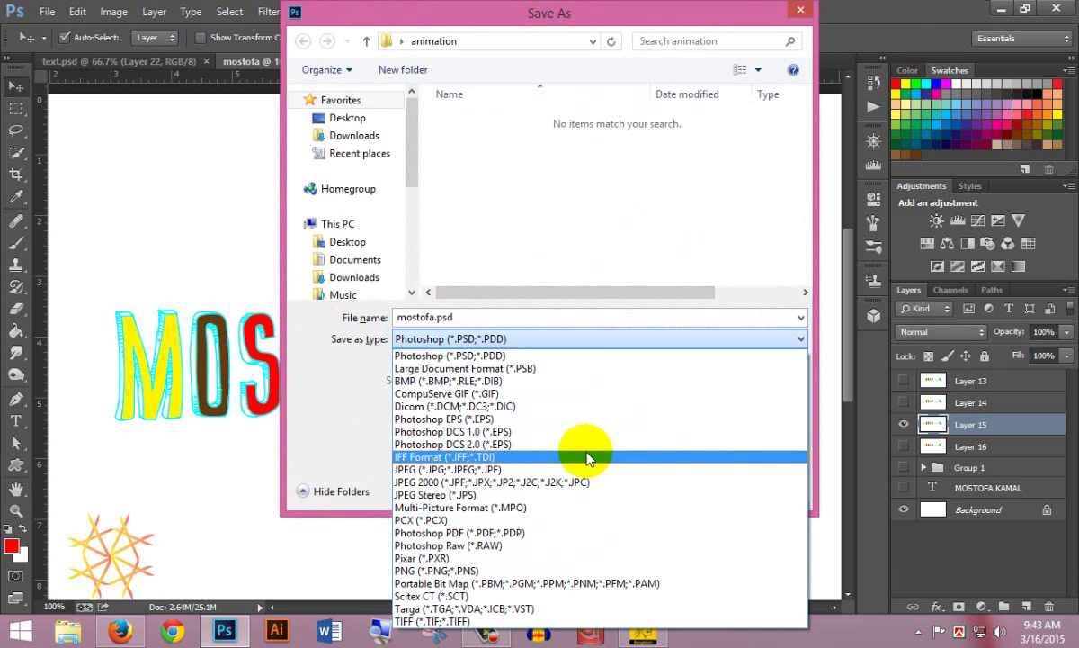
{"action": "left_click", "coordinate": [539, 469]}
{"action": "double_click", "coordinate": [494, 317]}
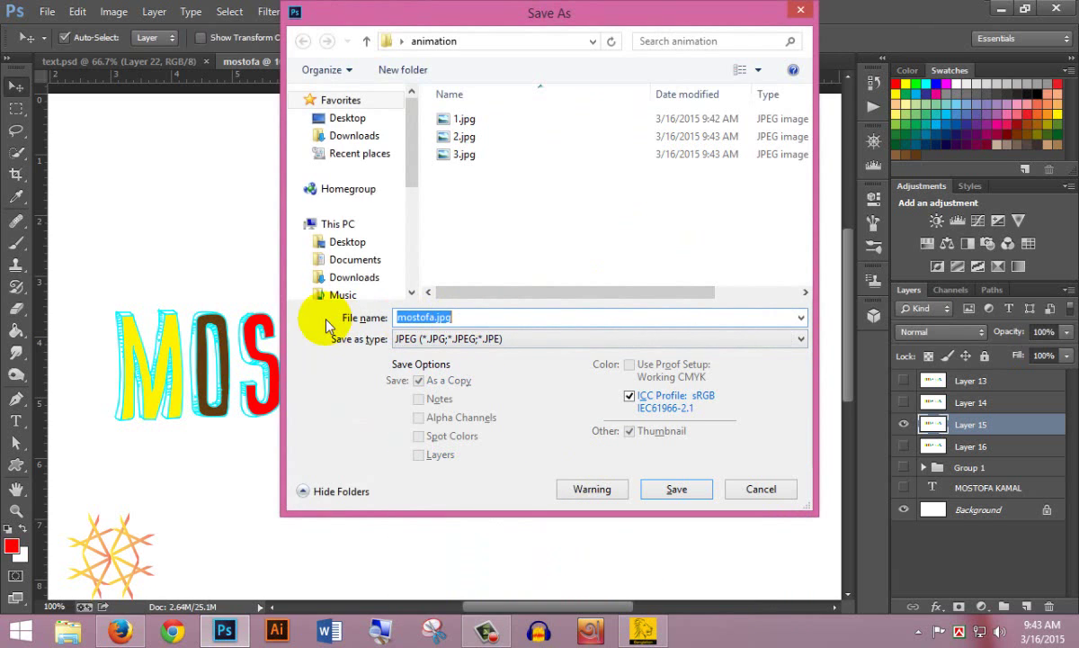
{"action": "type", "text": "4"}
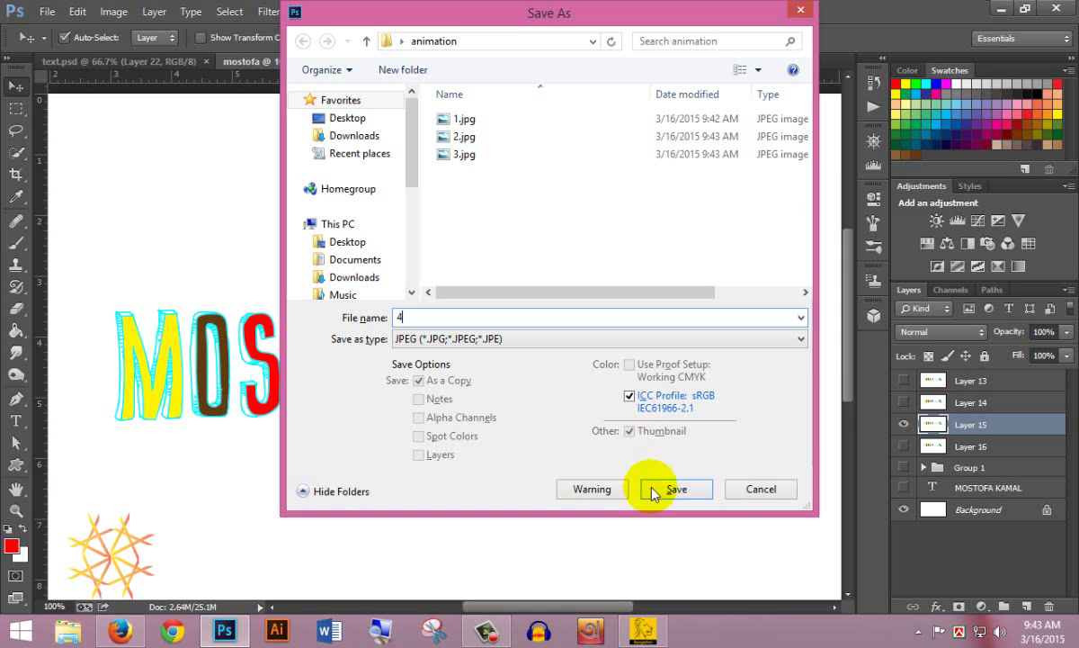
{"action": "left_click", "coordinate": [664, 493]}
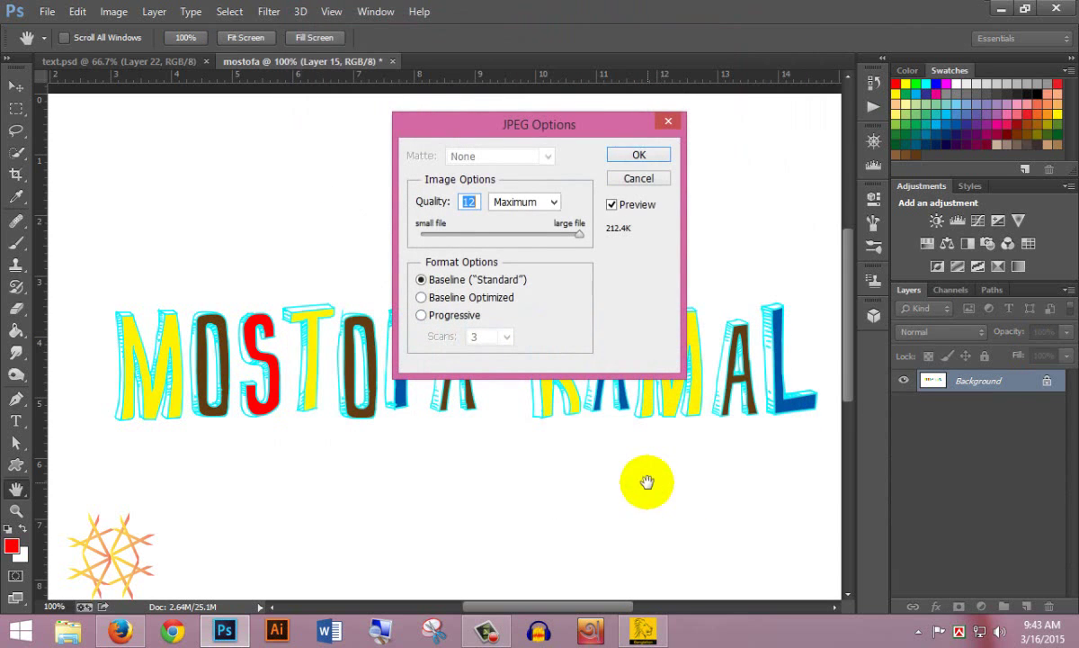
{"action": "left_click", "coordinate": [638, 156]}
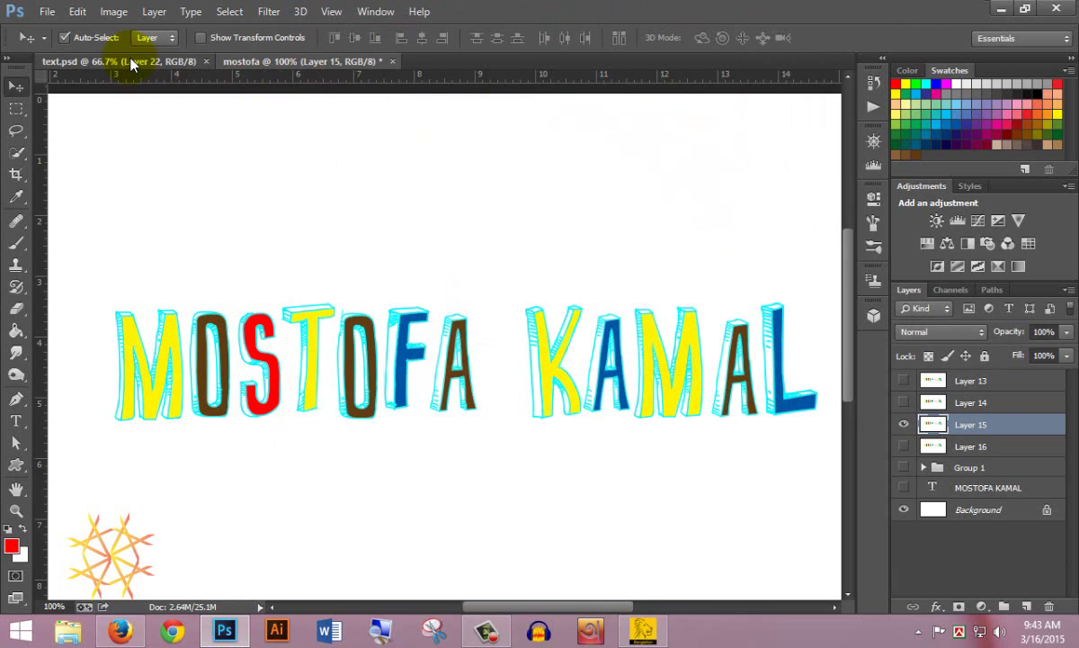
{"action": "left_click", "coordinate": [131, 63]}
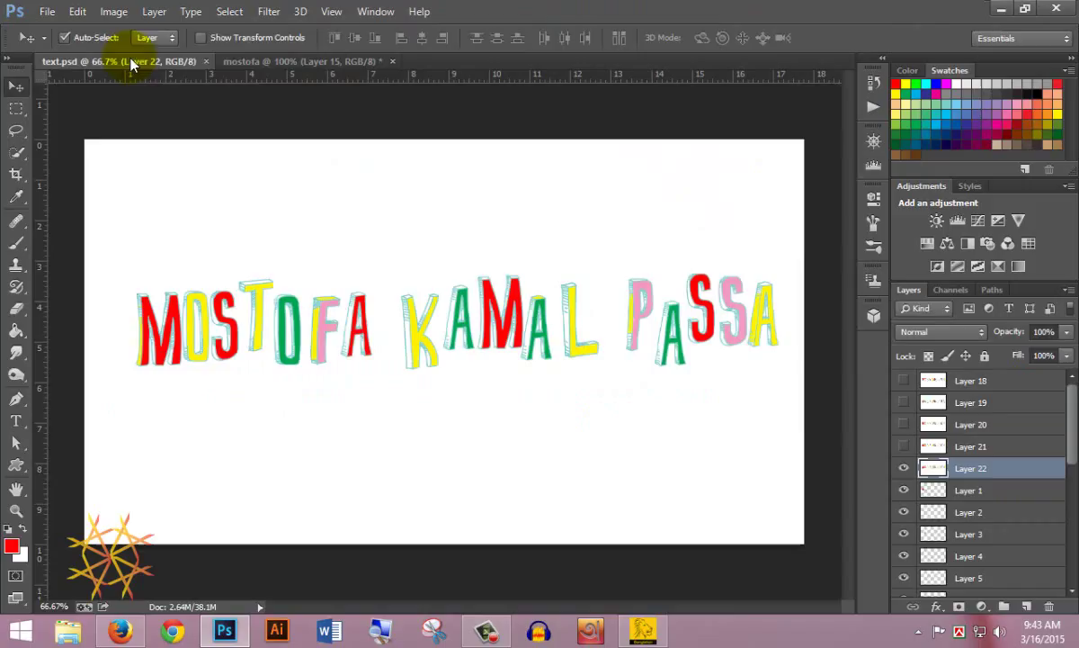
{"action": "left_click", "coordinate": [206, 61]}
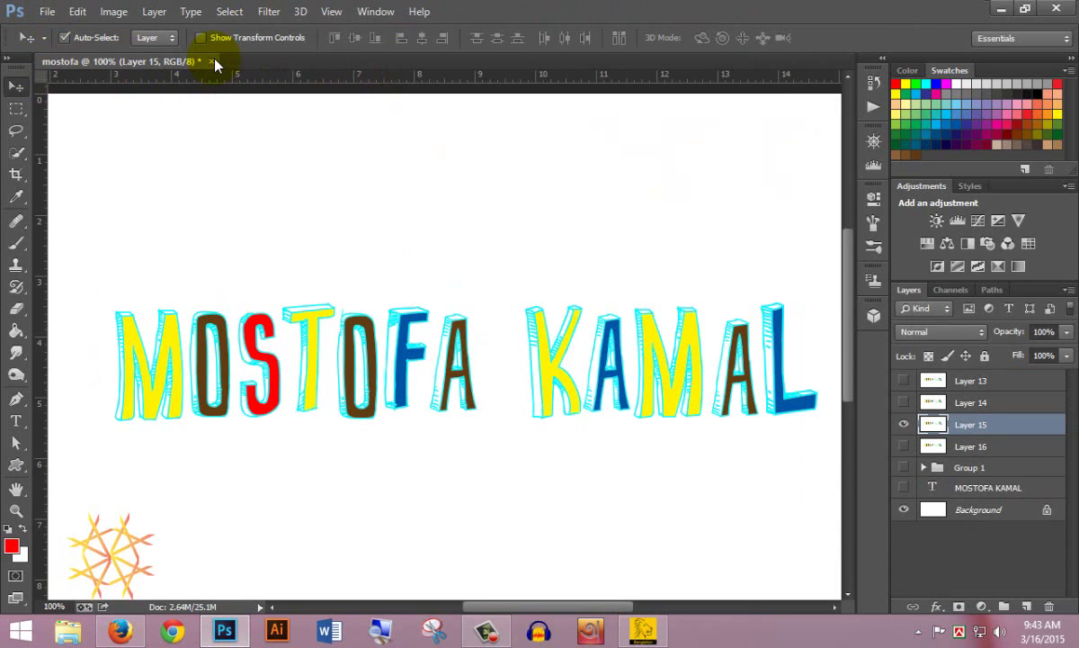
Save mostofa.psd as a layered file with Maximize Compatibility and close it
{"action": "key", "text": "ctrl+s"}
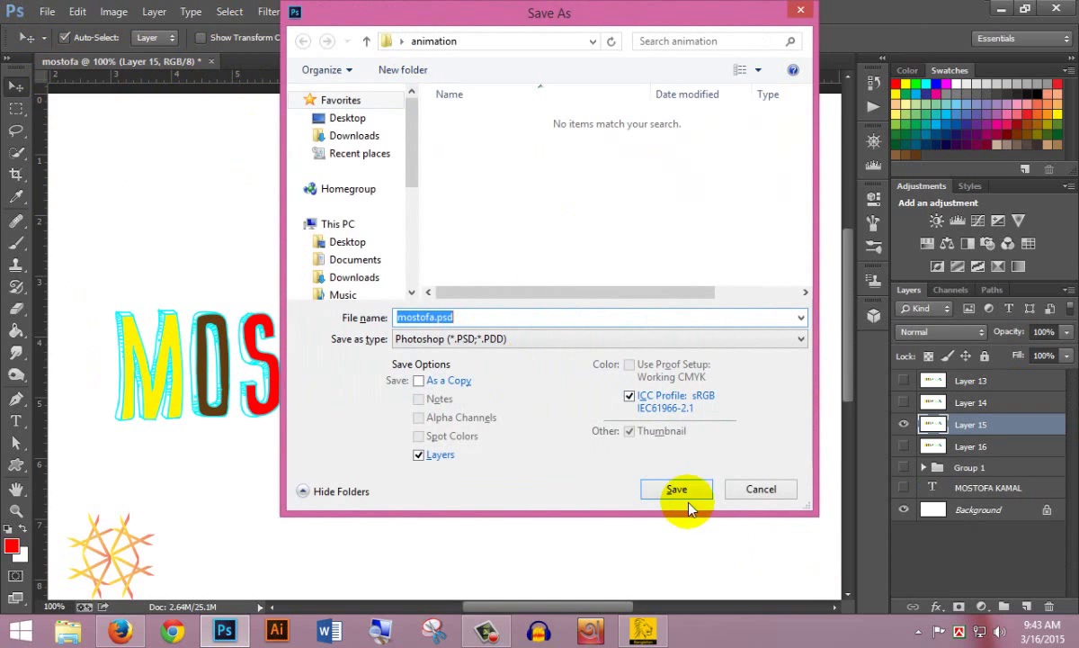
{"action": "left_click", "coordinate": [682, 491]}
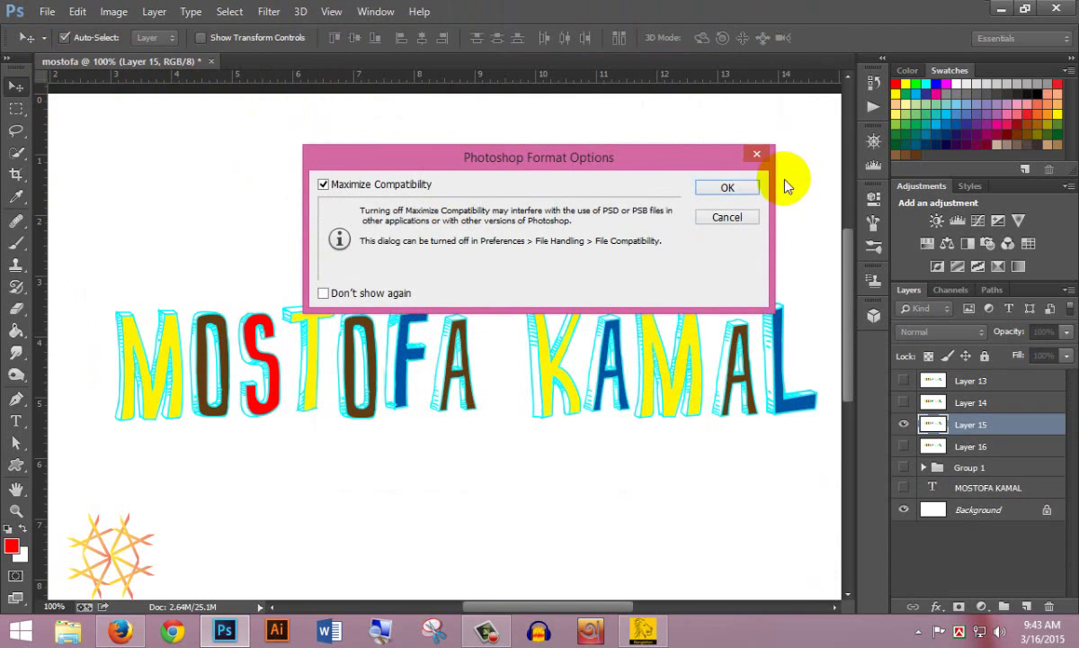
{"action": "left_click", "coordinate": [720, 191]}
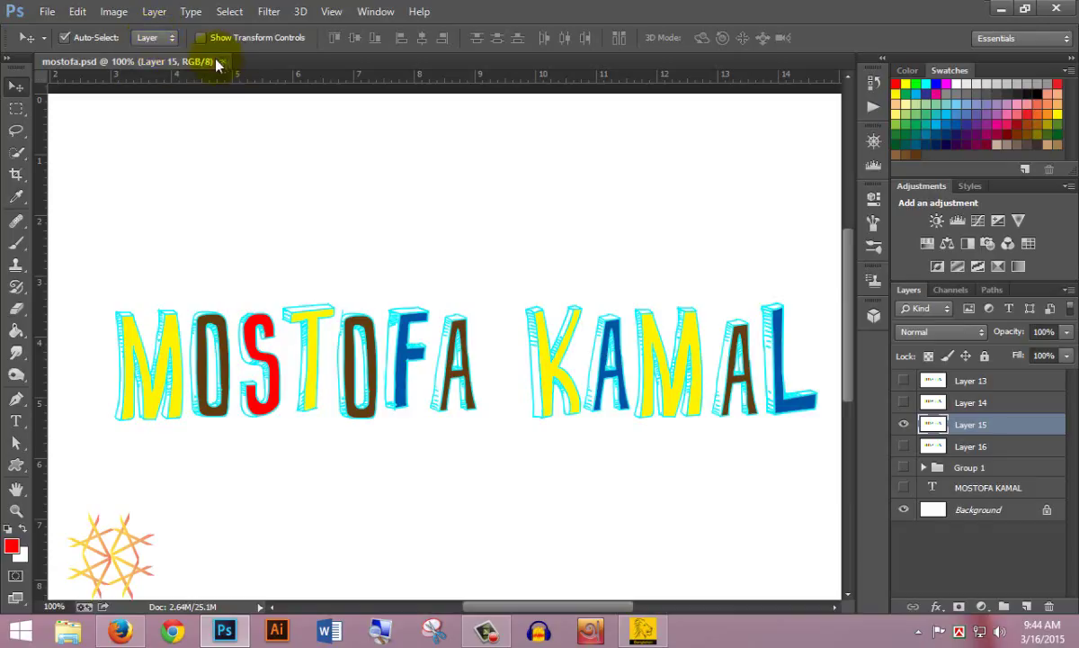
{"action": "left_click", "coordinate": [223, 63]}
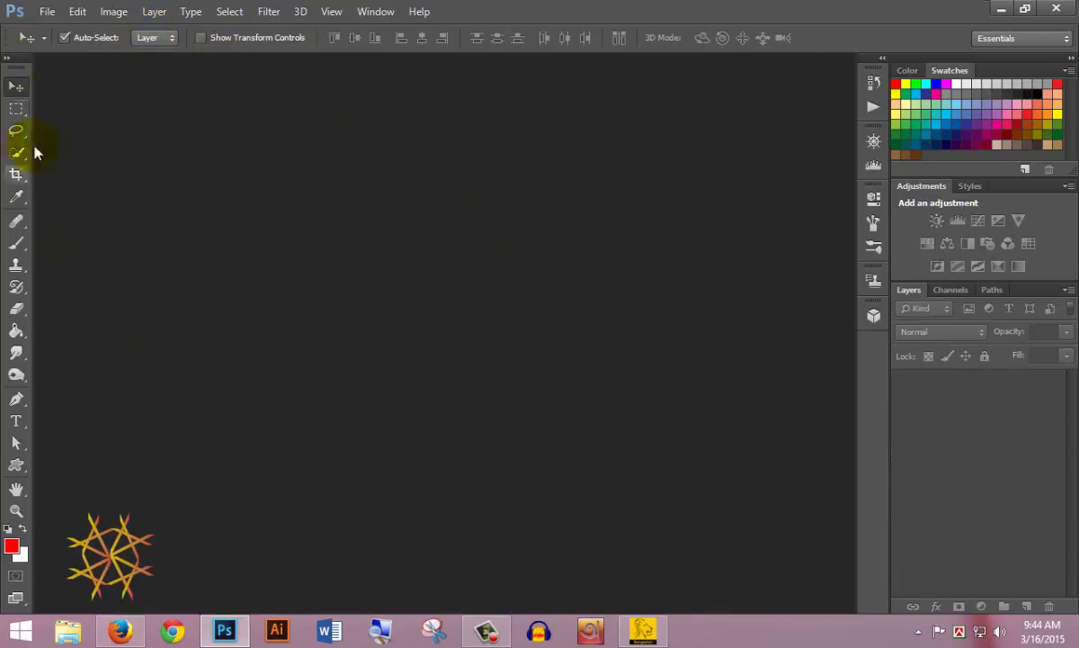
{"action": "left_click", "coordinate": [48, 11]}
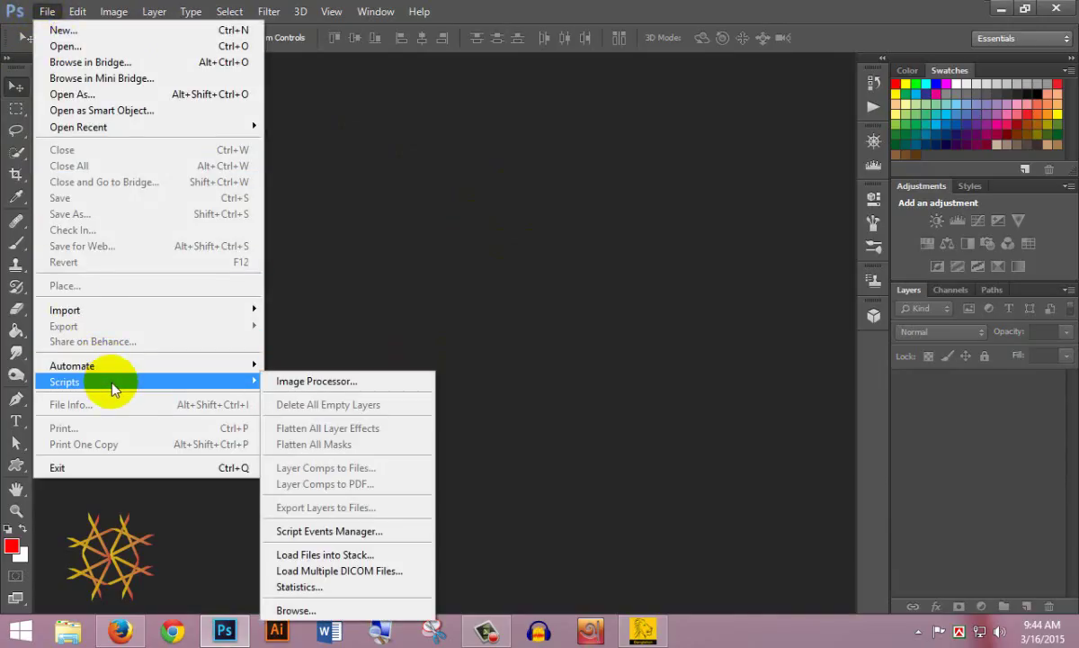
{"action": "mouse_move", "coordinate": [65, 381]}
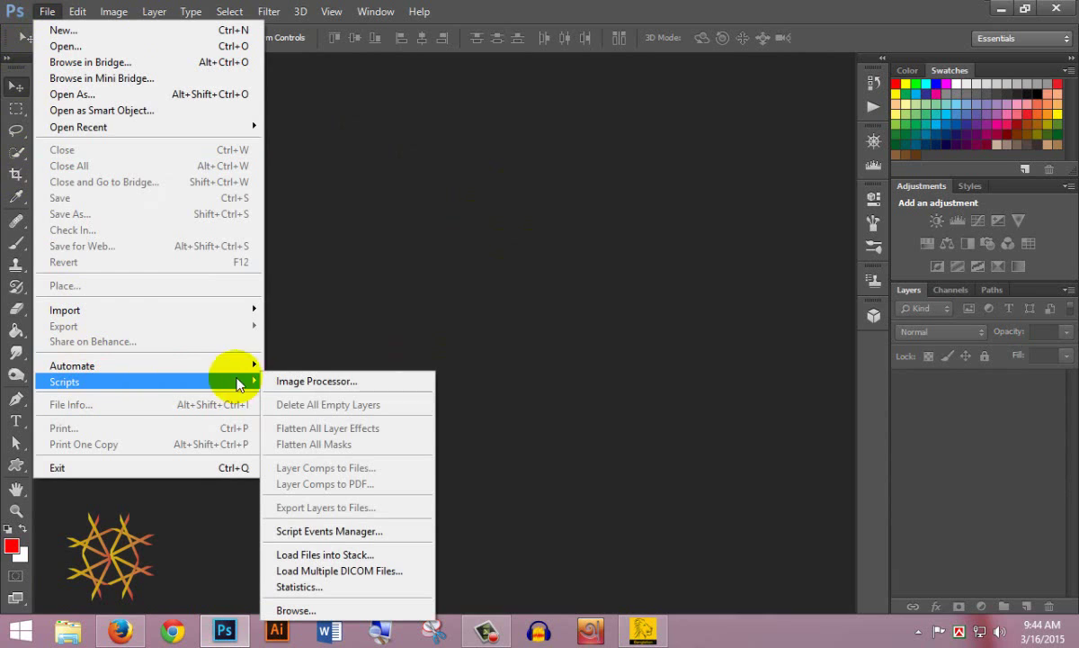
Run Load Files into Stack using the animation folder, stacking 1–4.jpg and mostofa.psd
{"action": "left_click", "coordinate": [356, 563]}
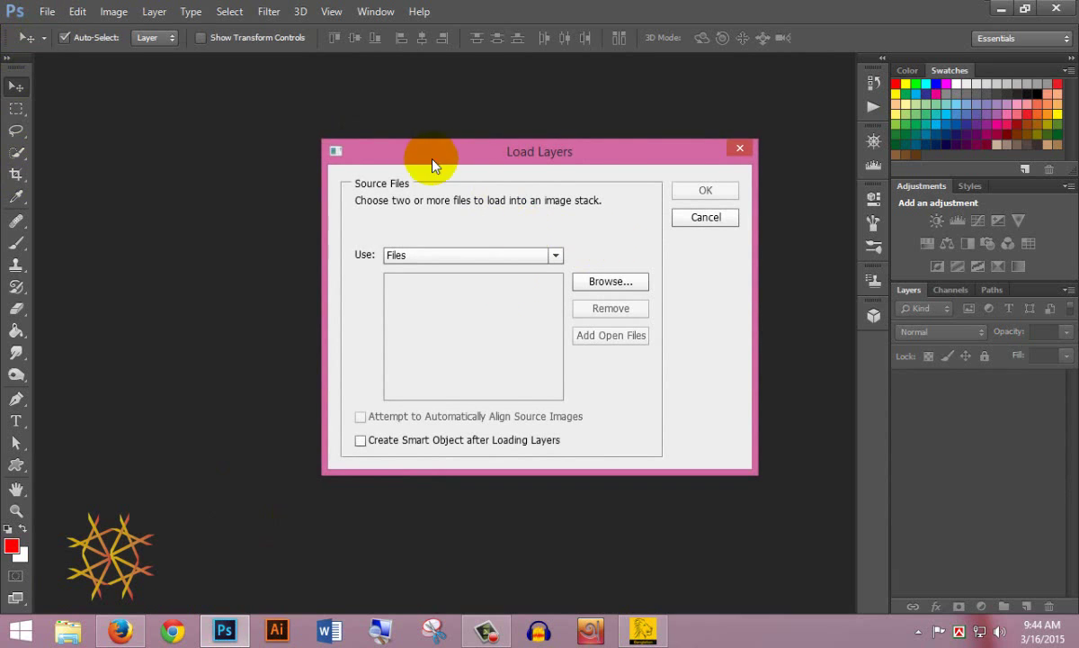
{"action": "left_click_drag", "start_coordinate": [432, 164], "coordinate": [396, 51]}
{"action": "left_click", "coordinate": [401, 144]}
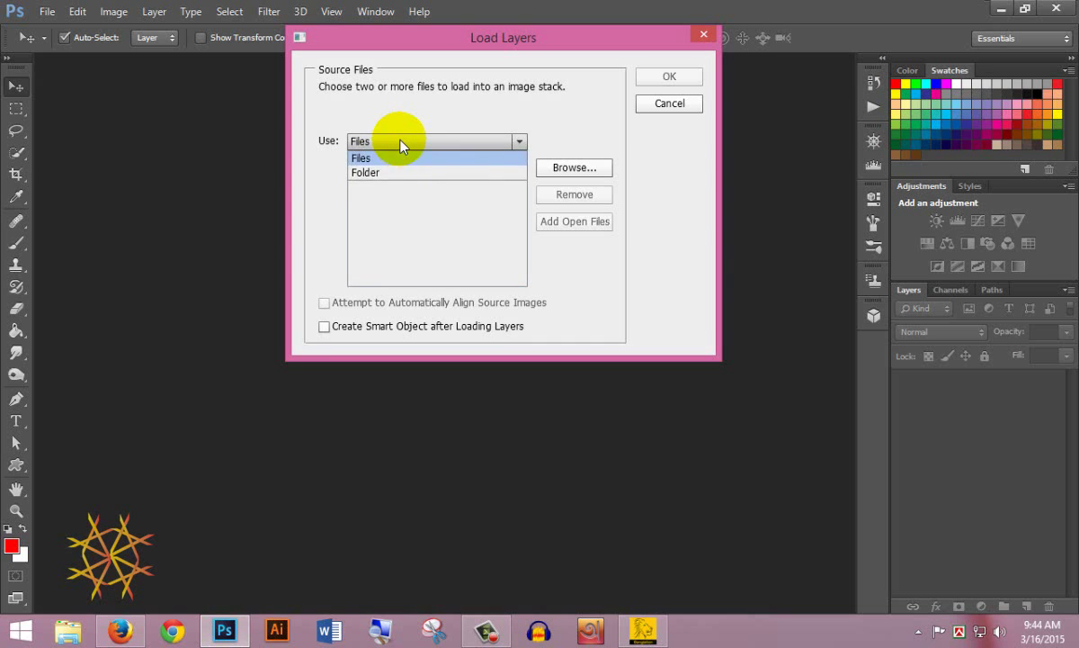
{"action": "left_click", "coordinate": [374, 173]}
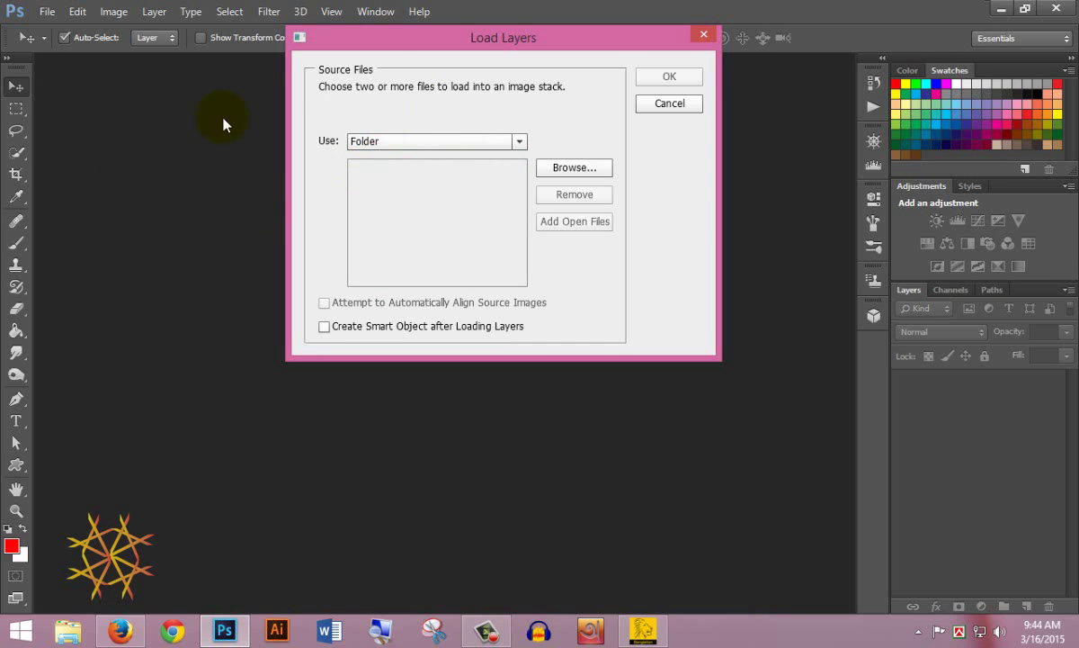
{"action": "left_click", "coordinate": [551, 168]}
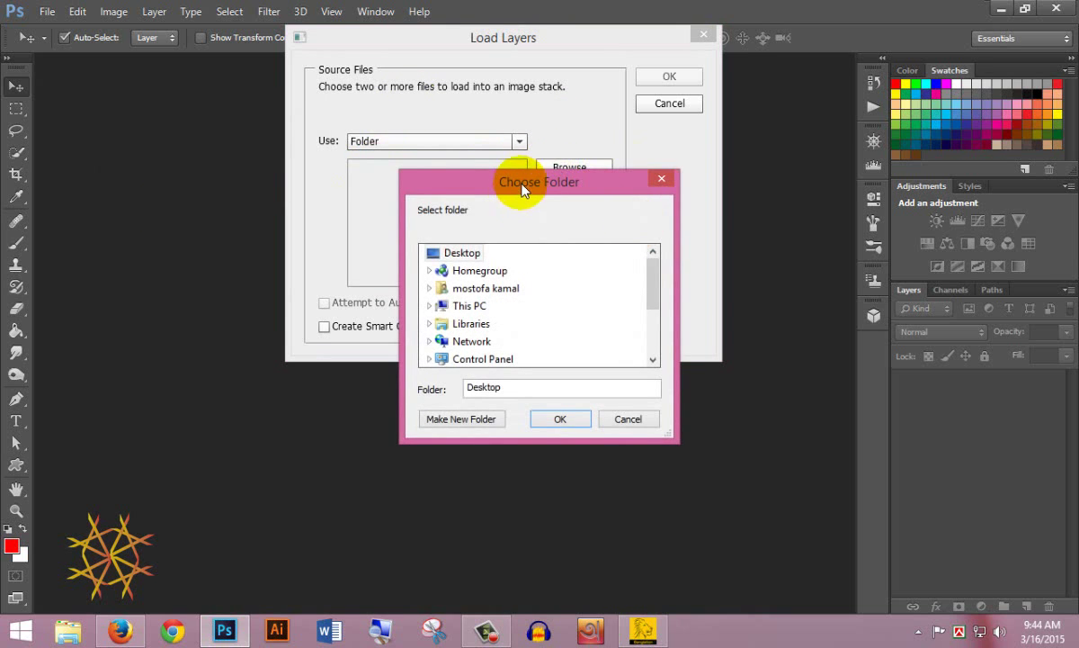
{"action": "left_click_drag", "start_coordinate": [517, 185], "coordinate": [528, 125]}
{"action": "left_click_drag", "start_coordinate": [670, 234], "coordinate": [667, 275]}
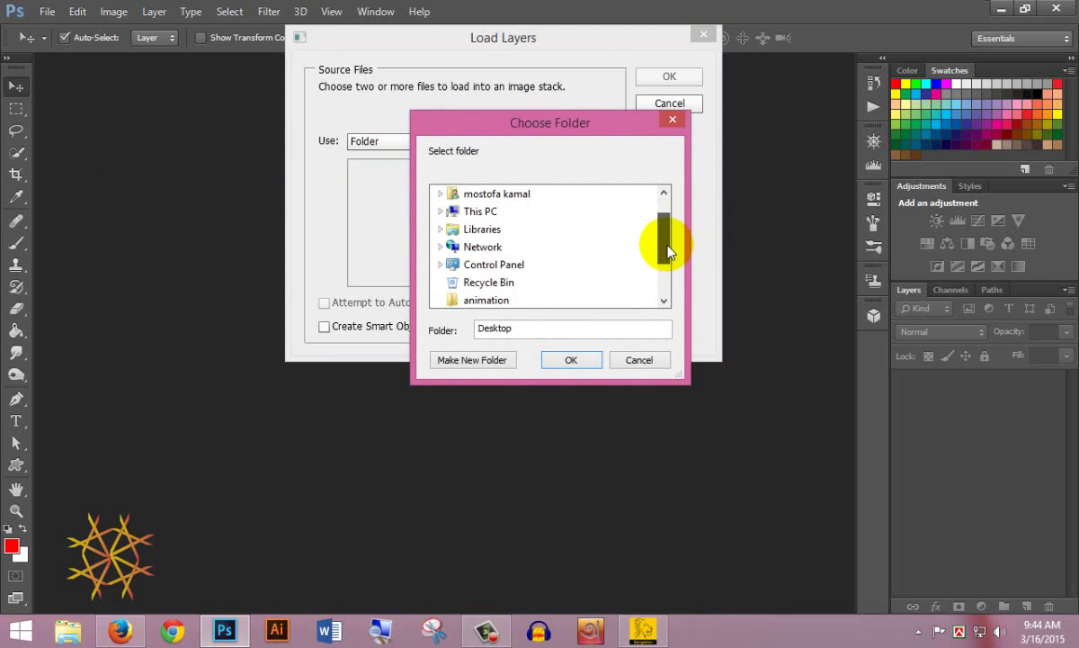
{"action": "left_click", "coordinate": [495, 267]}
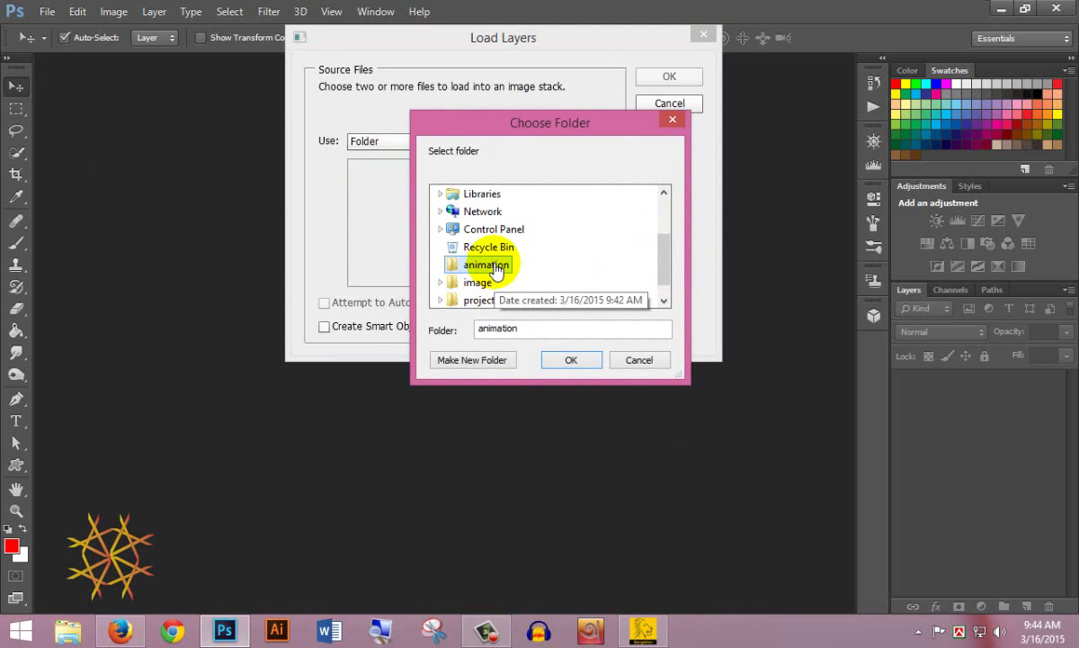
{"action": "left_click", "coordinate": [567, 358]}
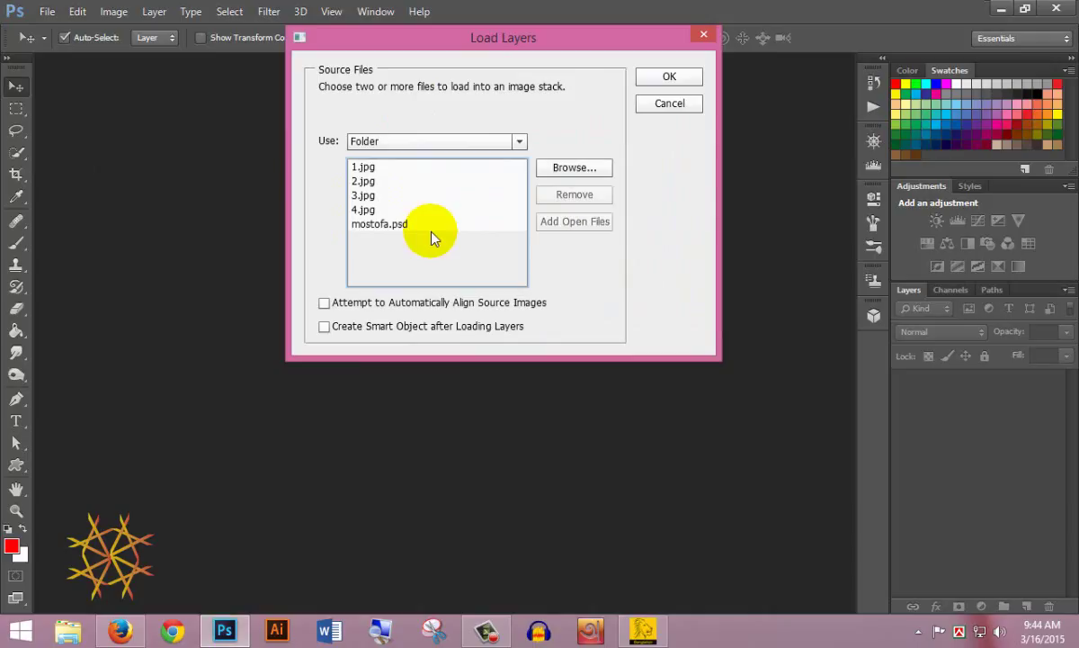
{"action": "left_click", "coordinate": [647, 79]}
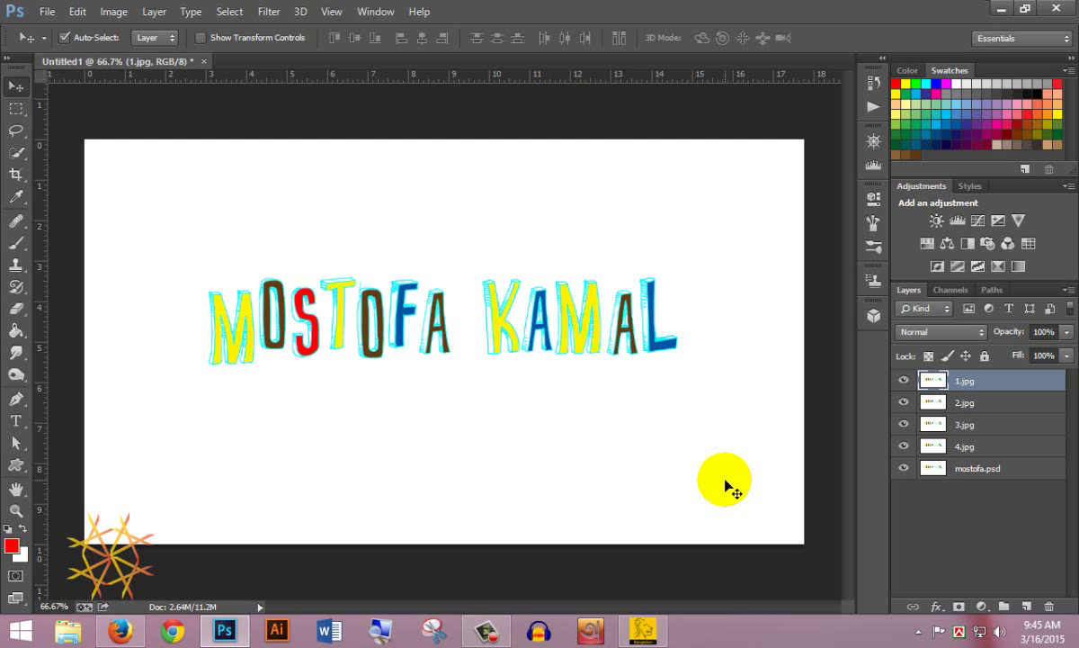
Show the Timeline panel and create a frame animation timeline
{"action": "left_click", "coordinate": [376, 12]}
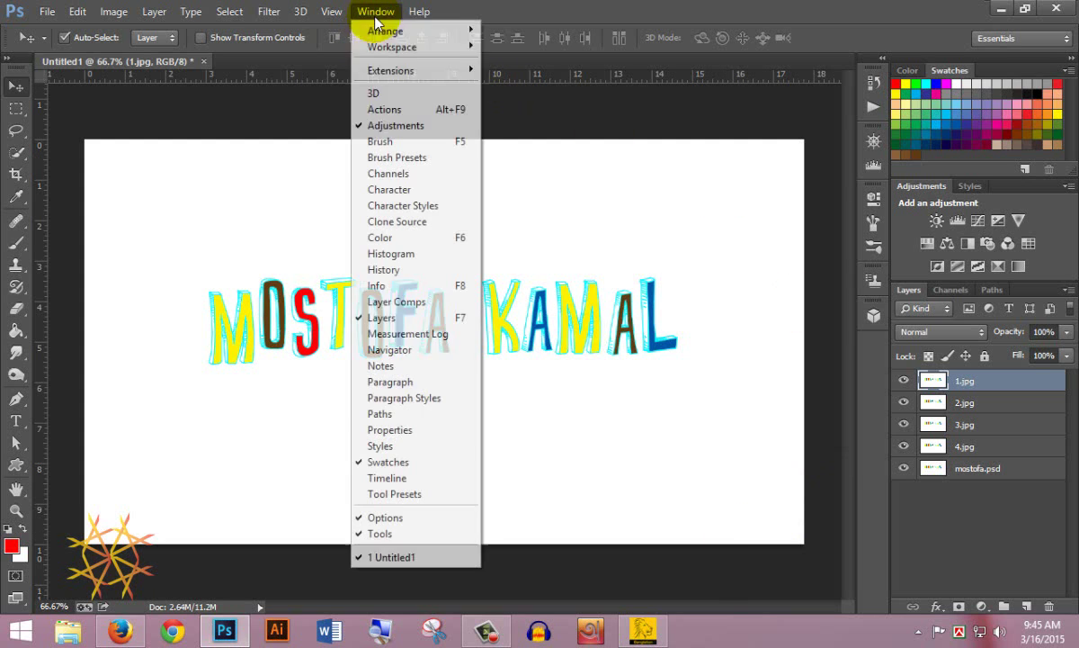
{"action": "left_click", "coordinate": [413, 478]}
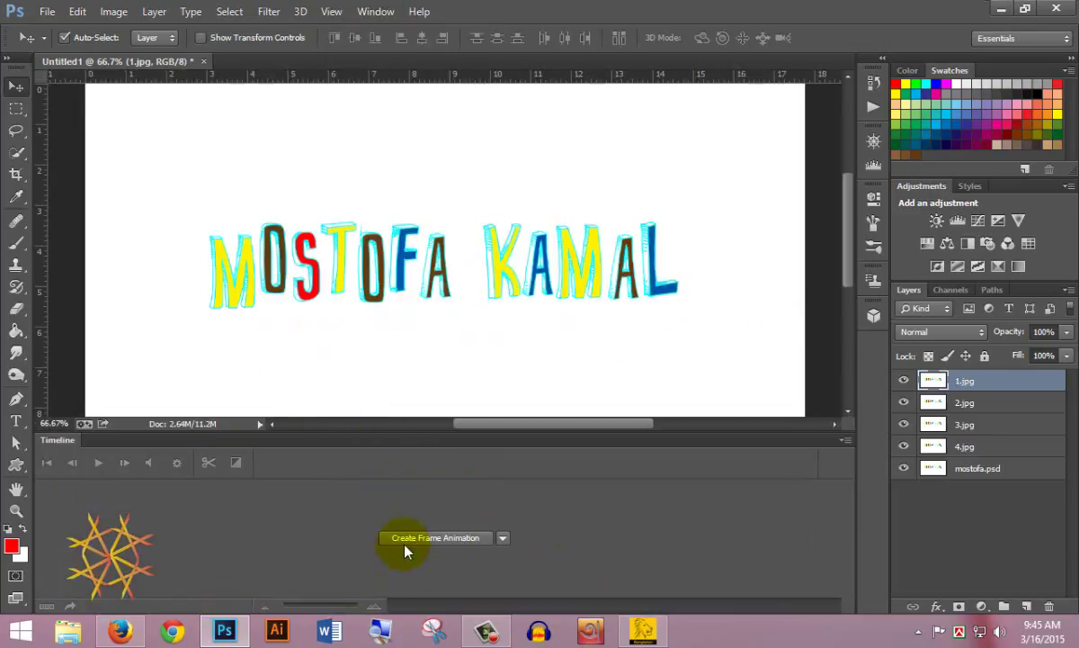
{"action": "left_click", "coordinate": [504, 539]}
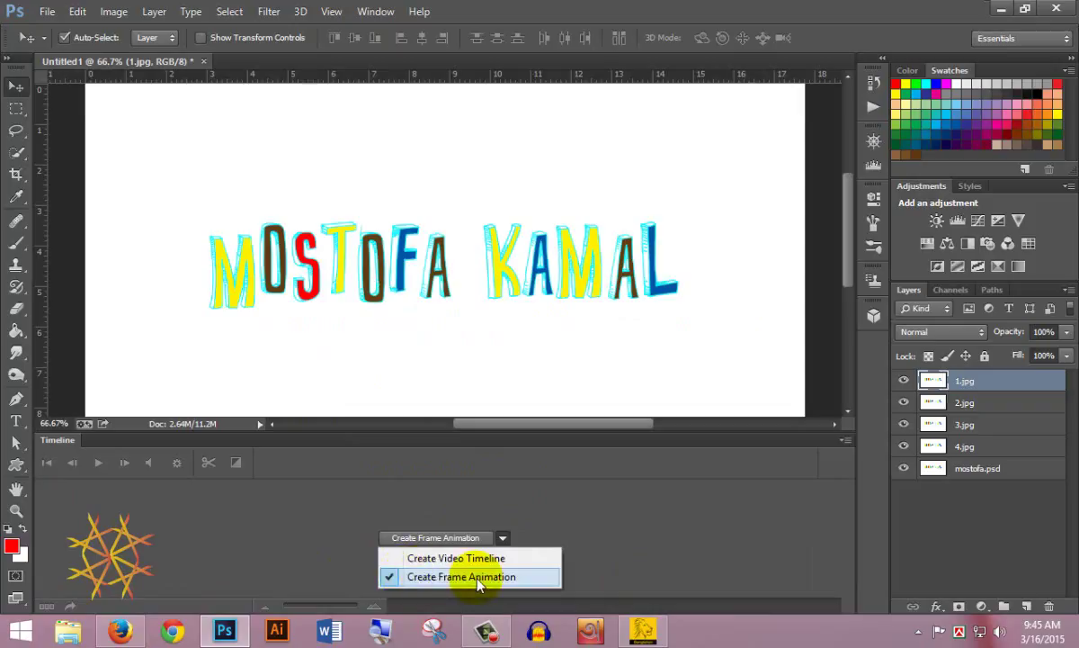
{"action": "left_click", "coordinate": [475, 580]}
{"action": "left_click", "coordinate": [440, 540]}
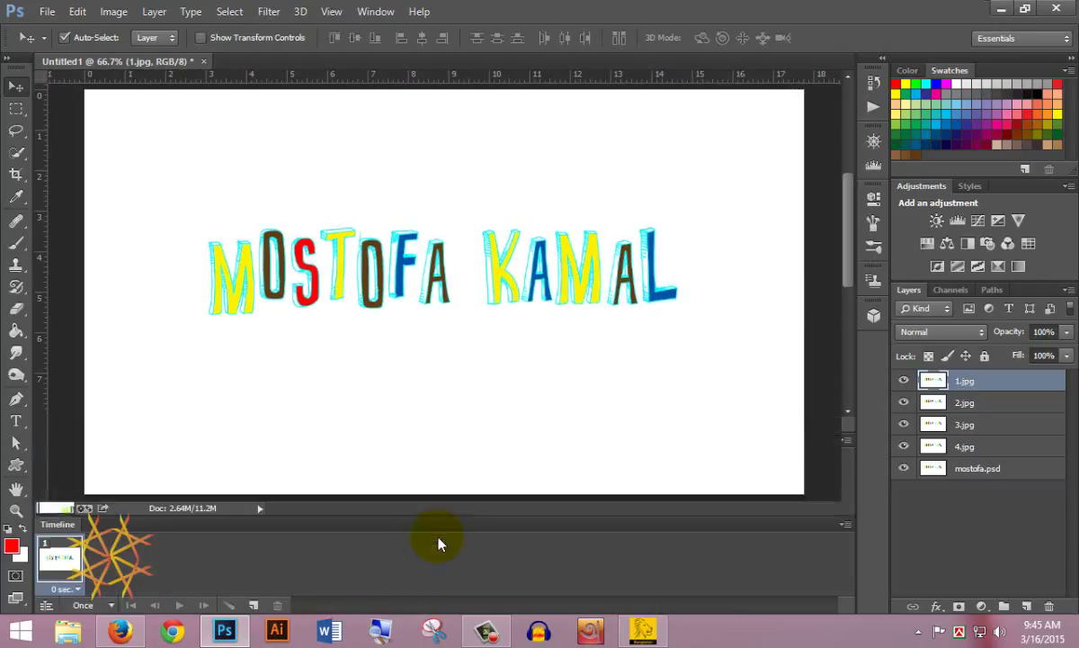
{"action": "left_click", "coordinate": [846, 524]}
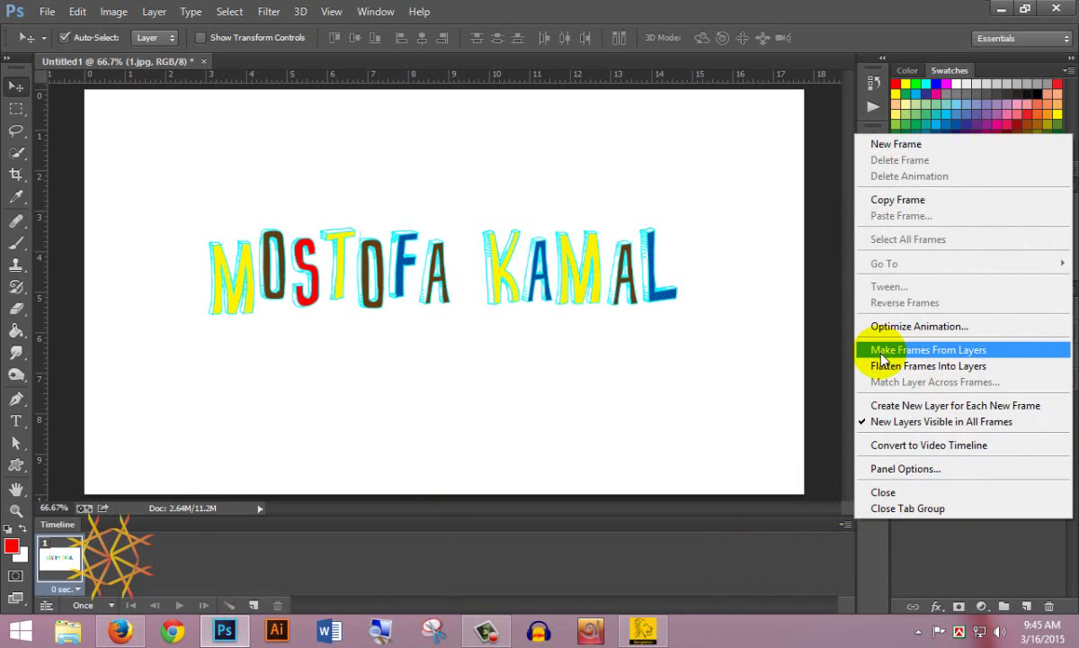
Make frames from layers, preview playback, and set frame 1's delay to 0.2 seconds
{"action": "left_click", "coordinate": [961, 353]}
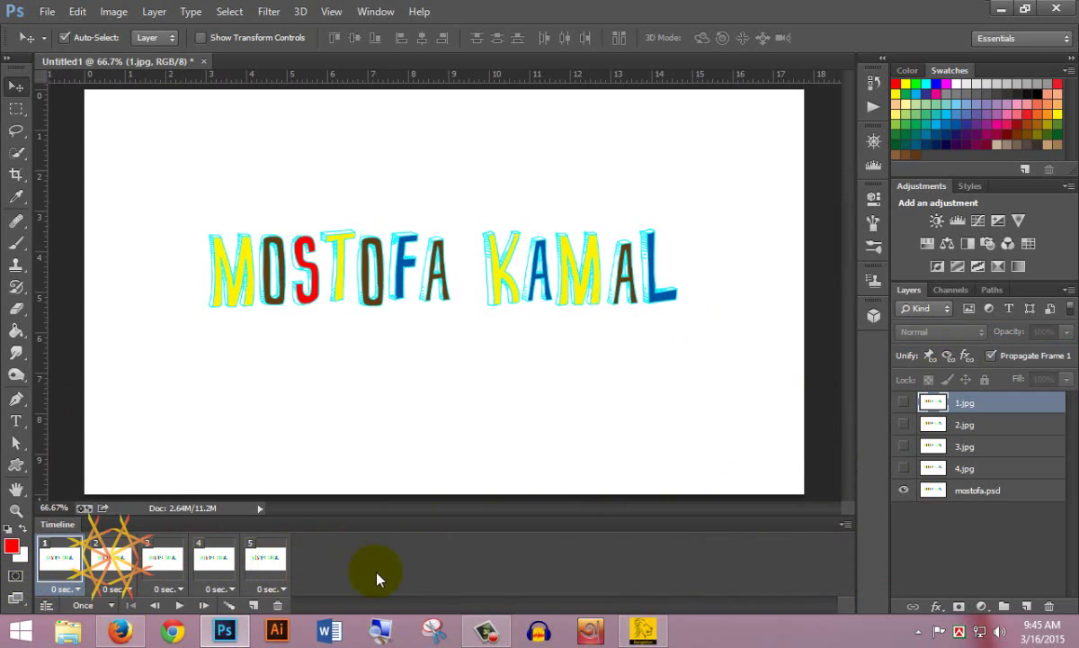
{"action": "left_click", "coordinate": [177, 609]}
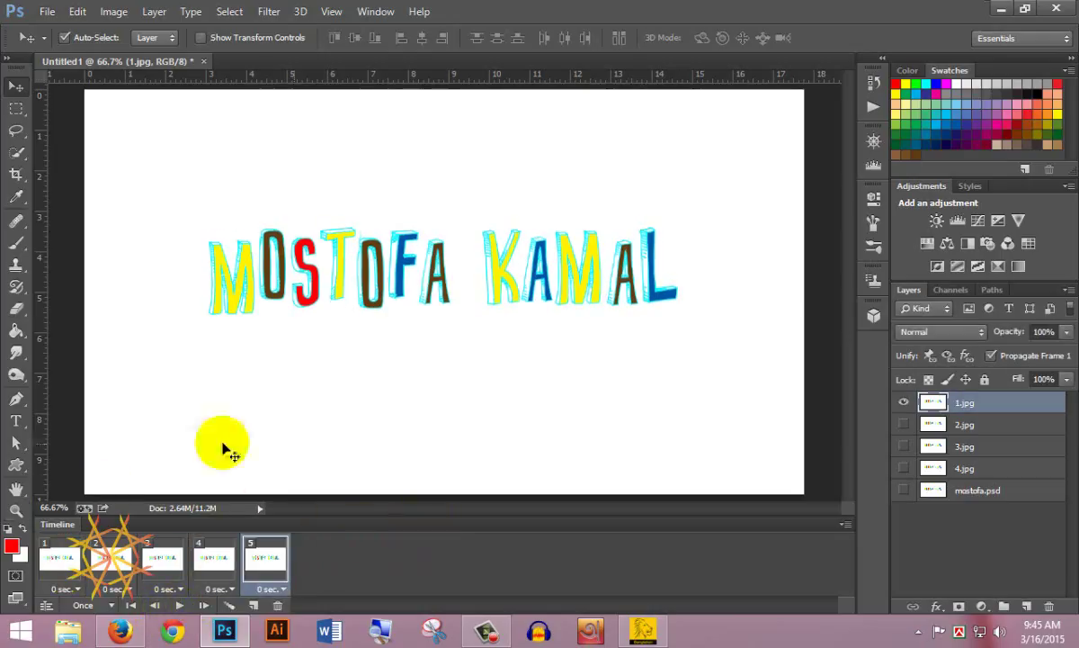
{"action": "left_click", "coordinate": [59, 589]}
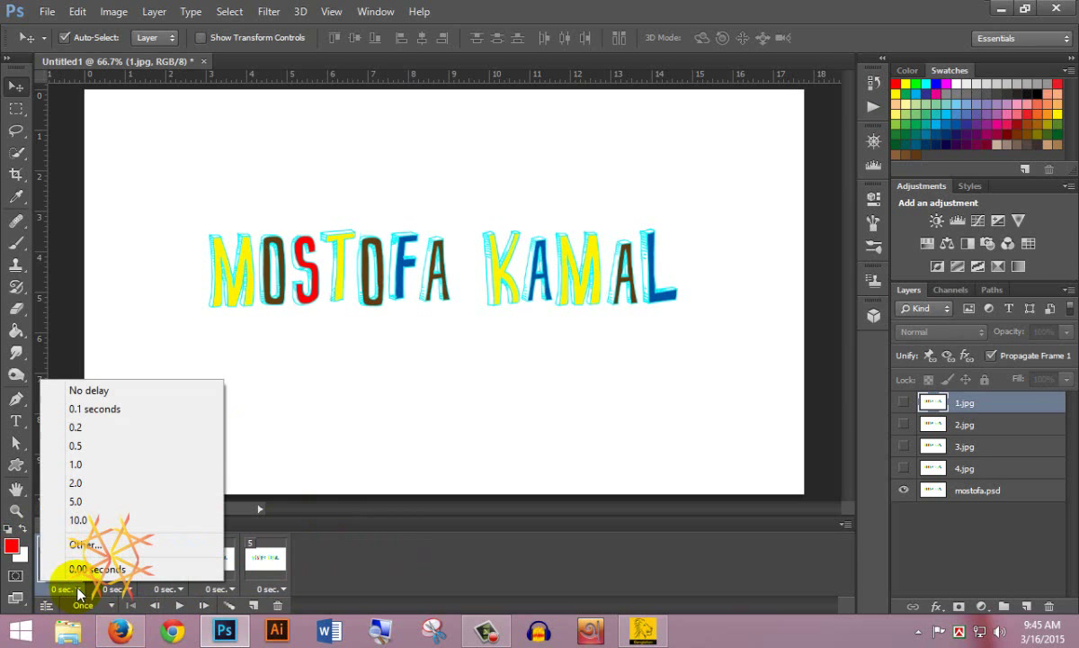
{"action": "left_click", "coordinate": [101, 429]}
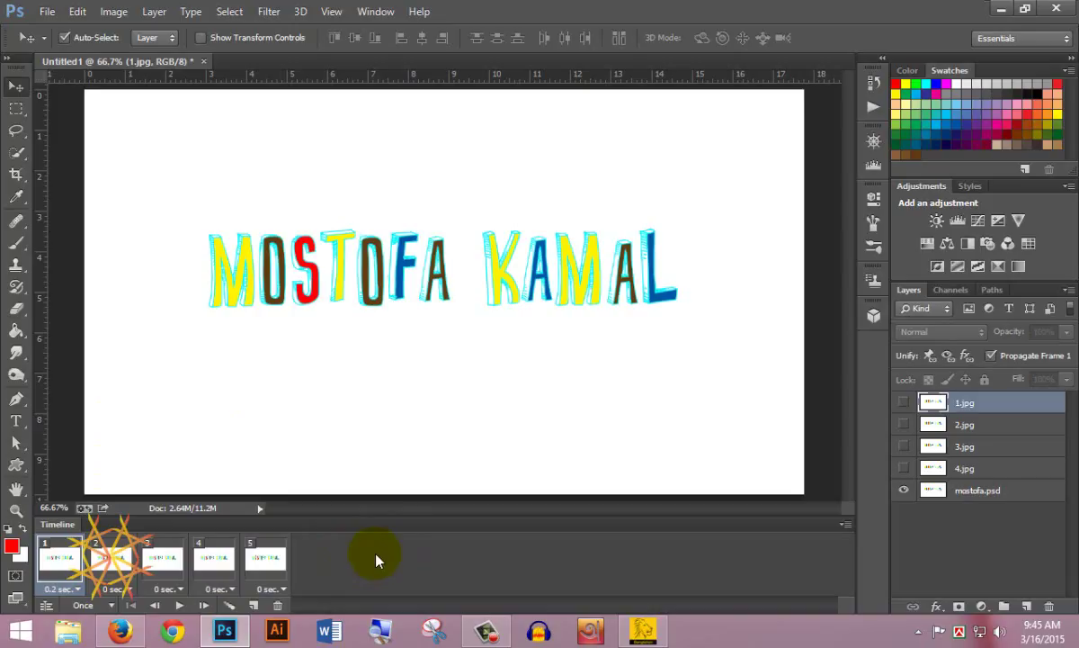
{"action": "left_click", "coordinate": [845, 525]}
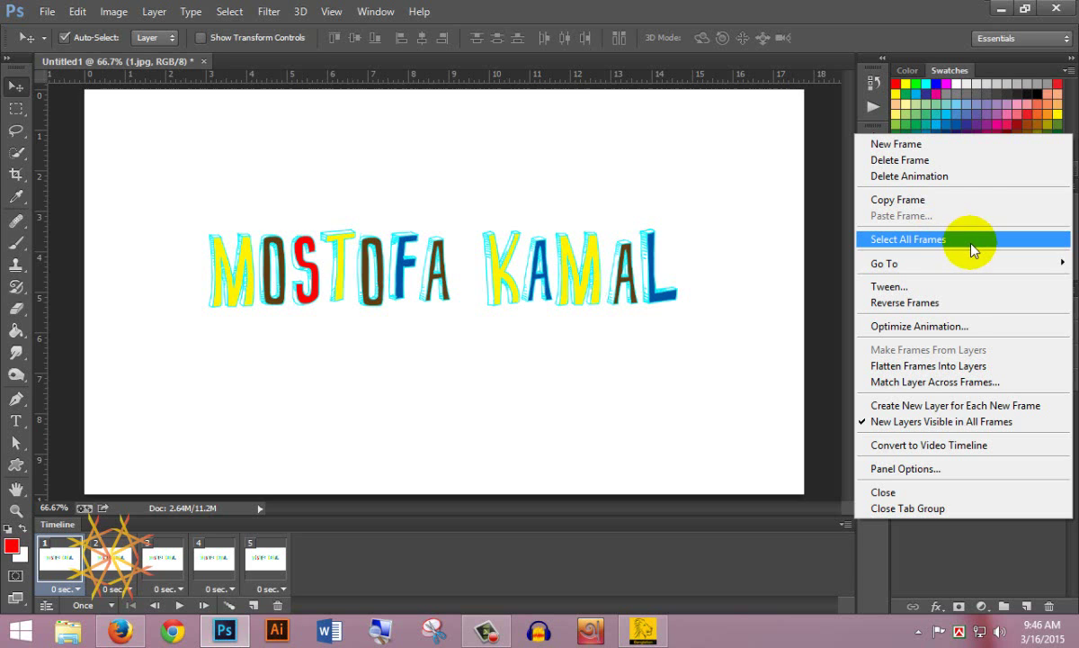
Give all five animation frames a 0.2 second delay and play to check the timing
{"action": "left_click", "coordinate": [941, 240]}
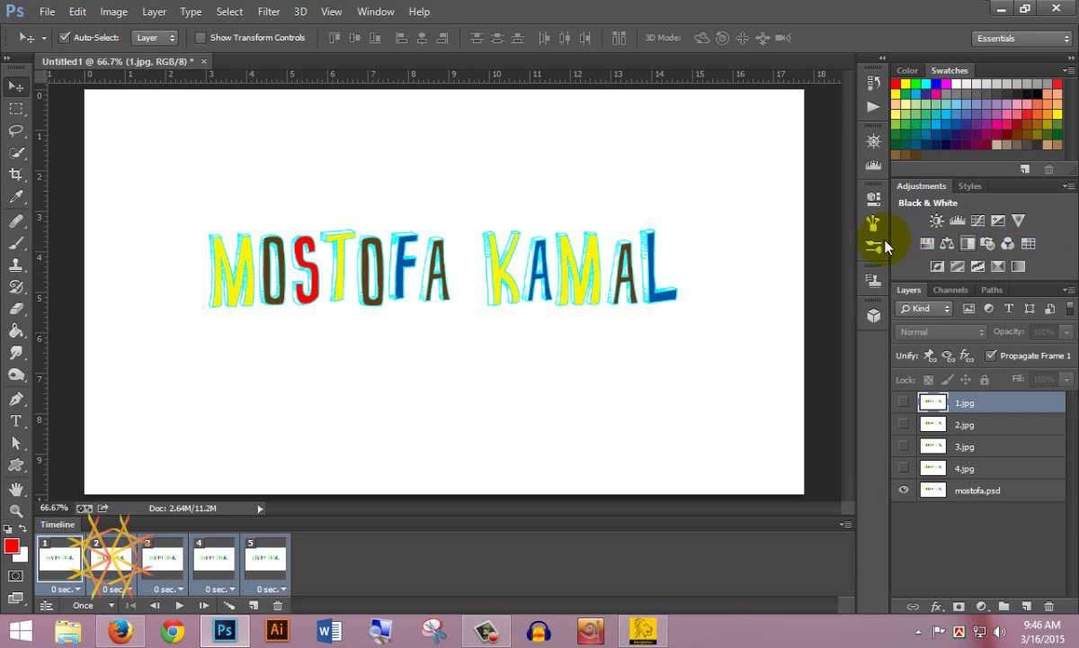
{"action": "left_click", "coordinate": [65, 589]}
{"action": "left_click", "coordinate": [154, 428]}
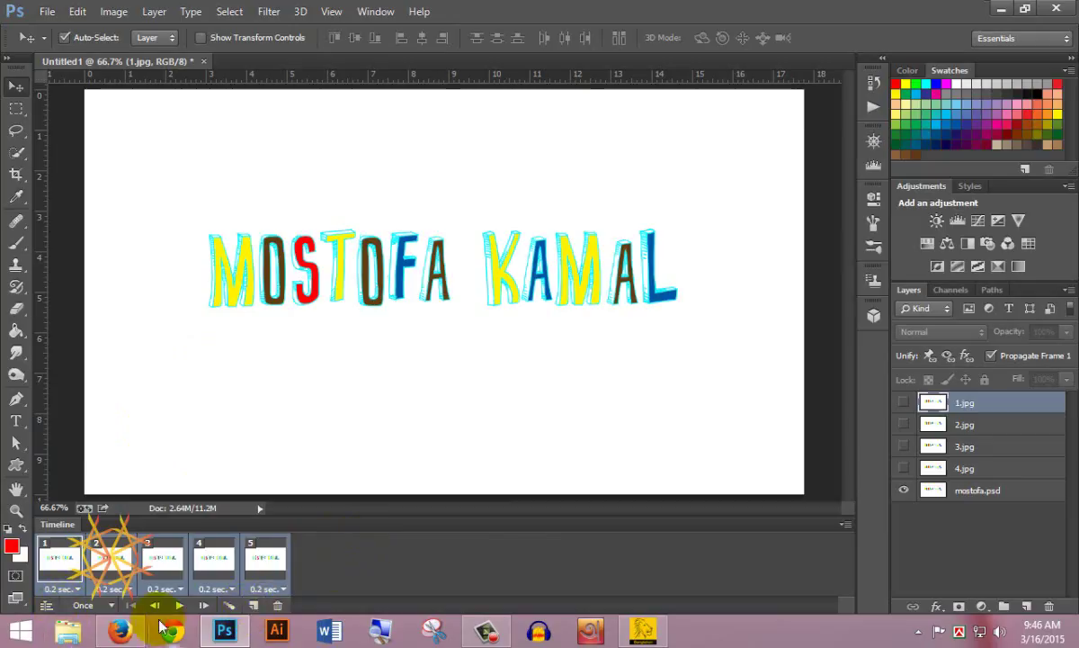
{"action": "left_click", "coordinate": [176, 606]}
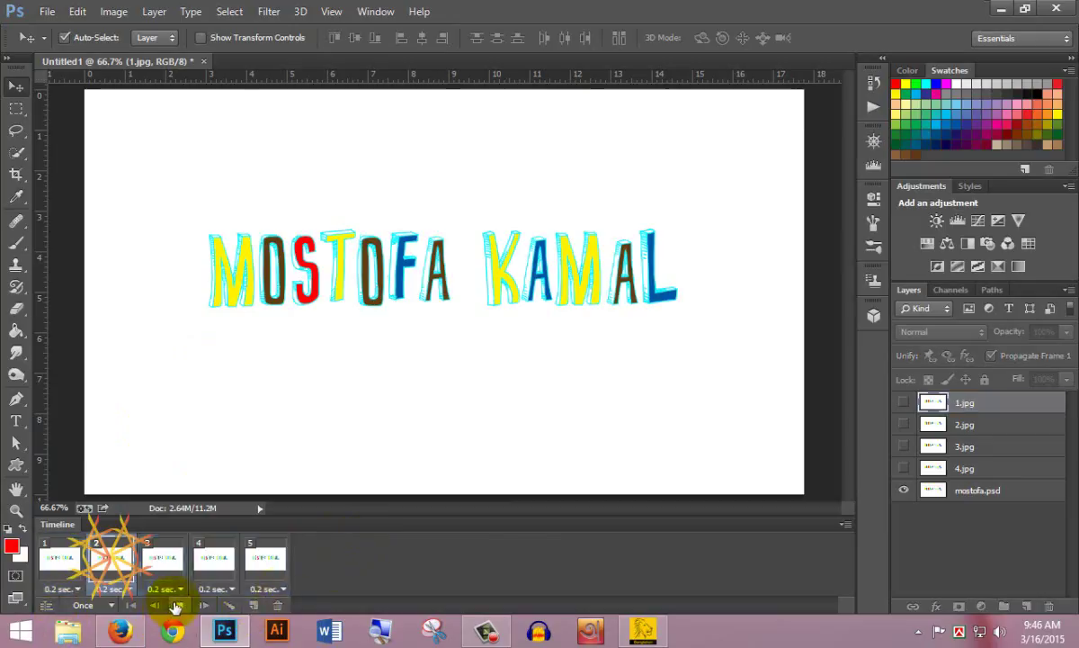
Set the animation looping to Forever and play it
{"action": "left_click", "coordinate": [112, 606]}
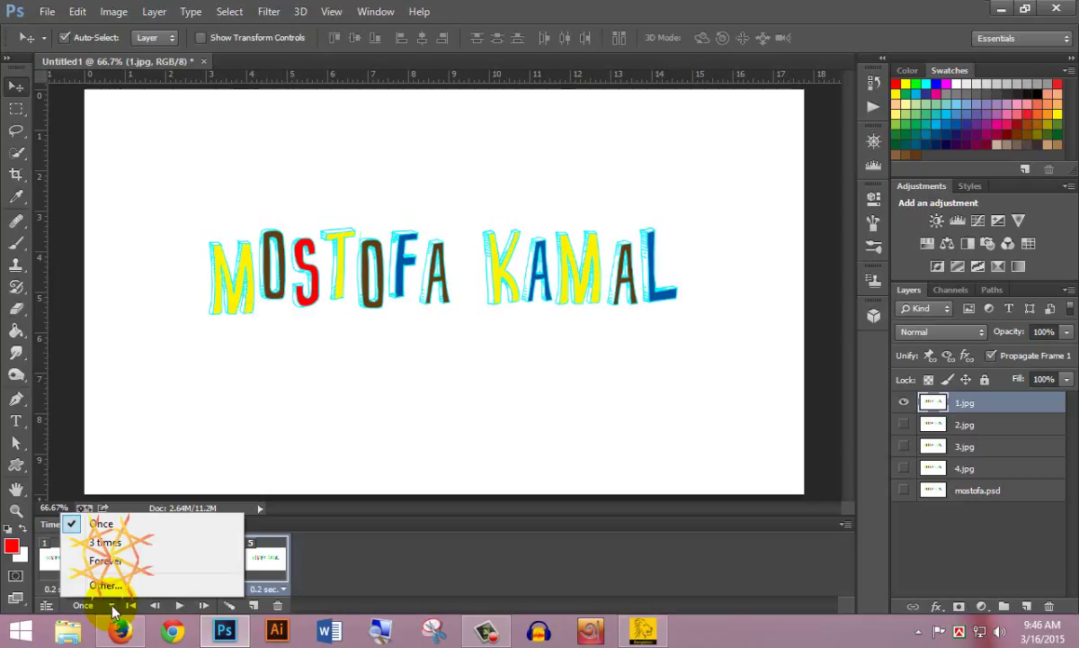
{"action": "left_click", "coordinate": [123, 561]}
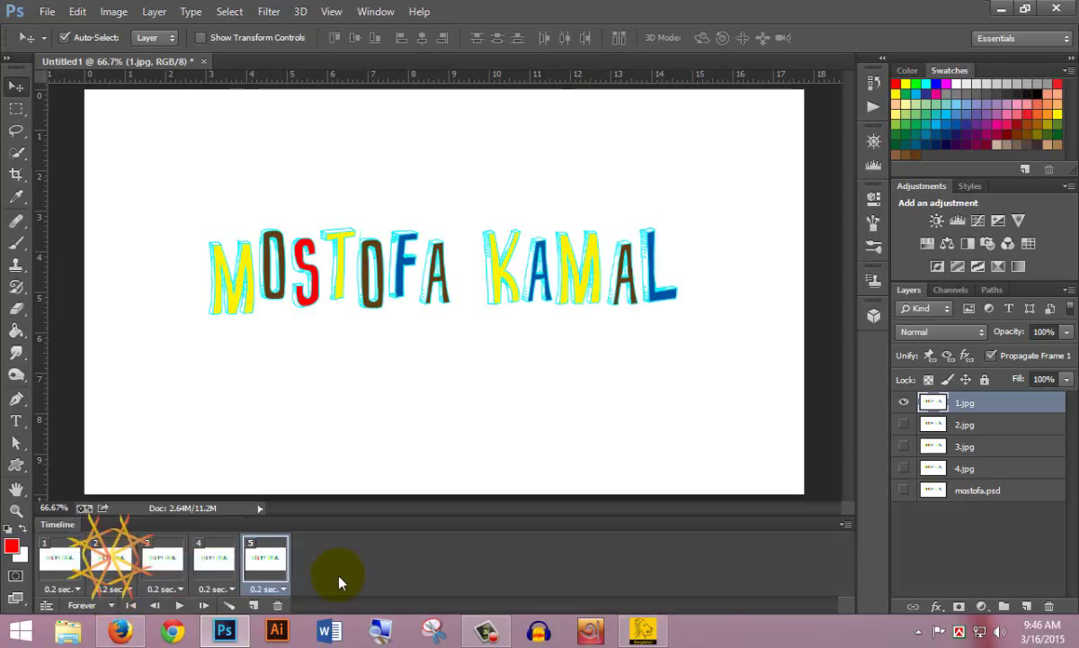
{"action": "key", "text": "space"}
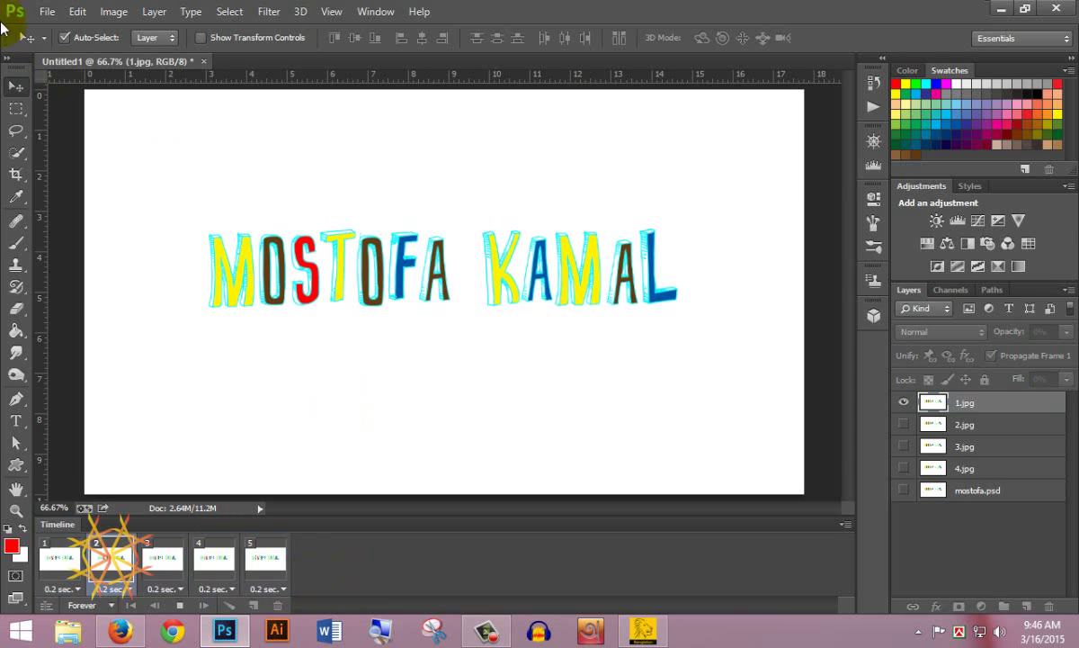
Export the animation through Save for Web as a looping GIF named animation-text on the Desktop
{"action": "left_click", "coordinate": [45, 10]}
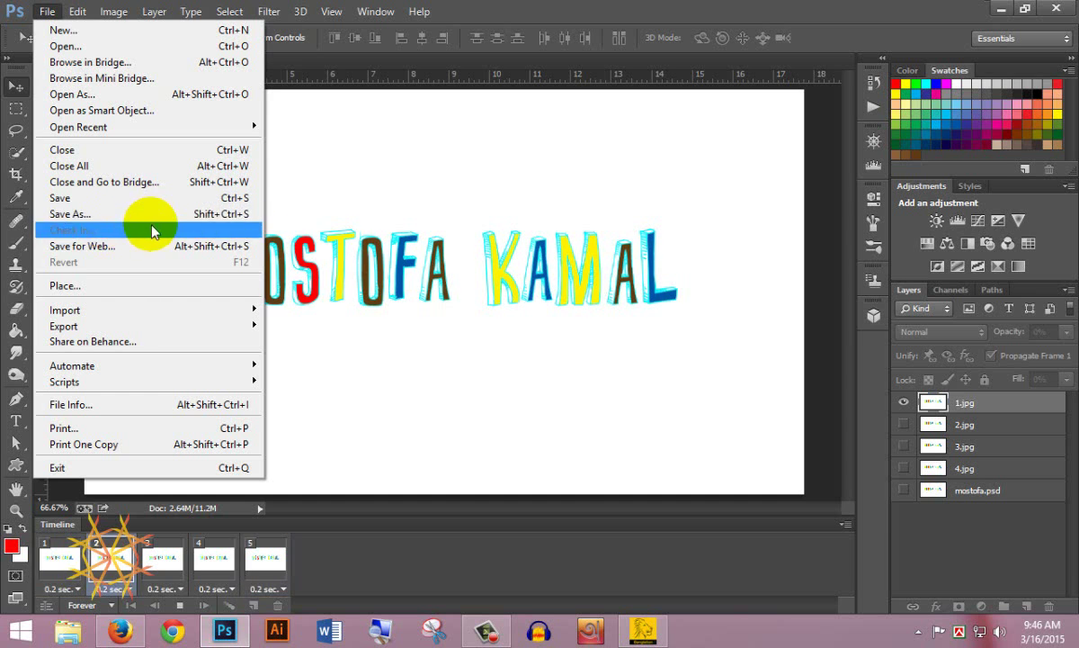
{"action": "left_click", "coordinate": [149, 244]}
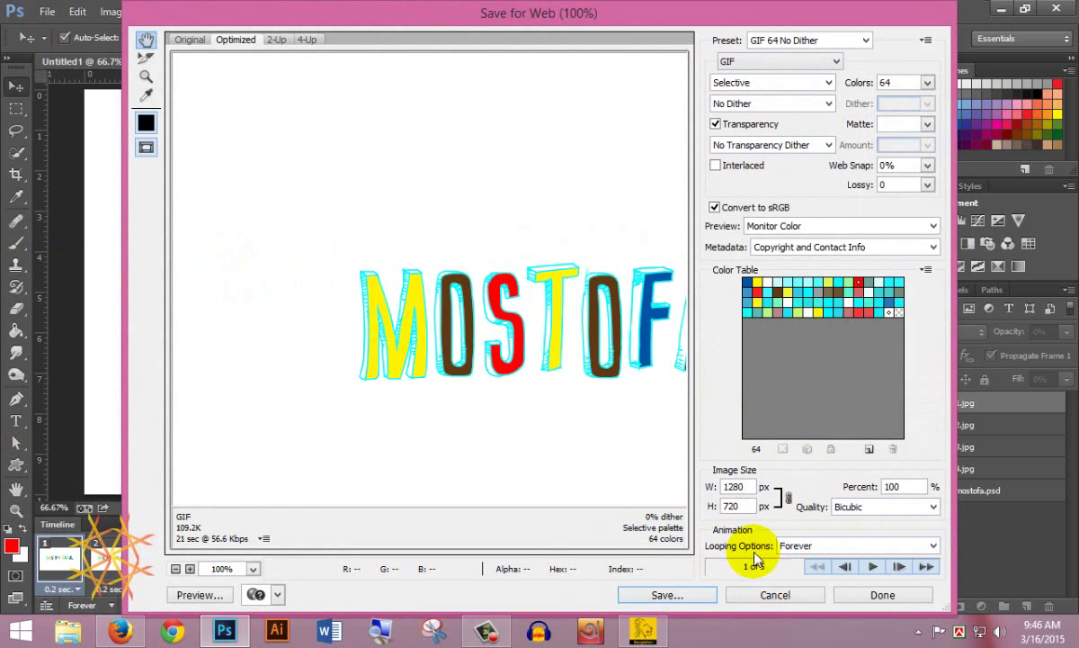
{"action": "left_click", "coordinate": [683, 593]}
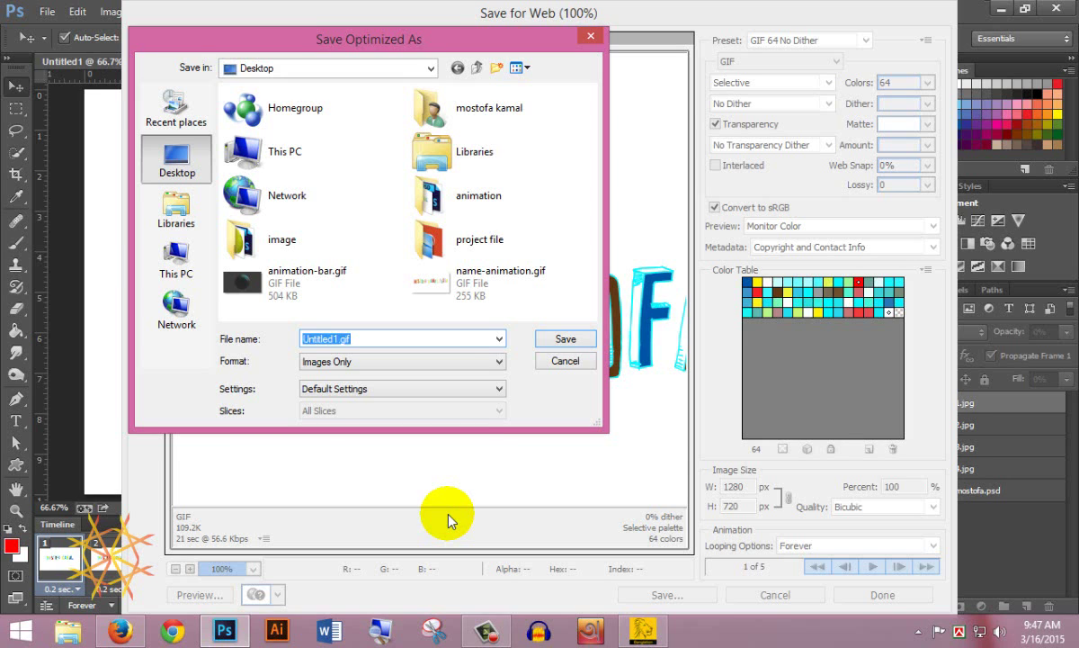
{"action": "type", "text": "animation text"}
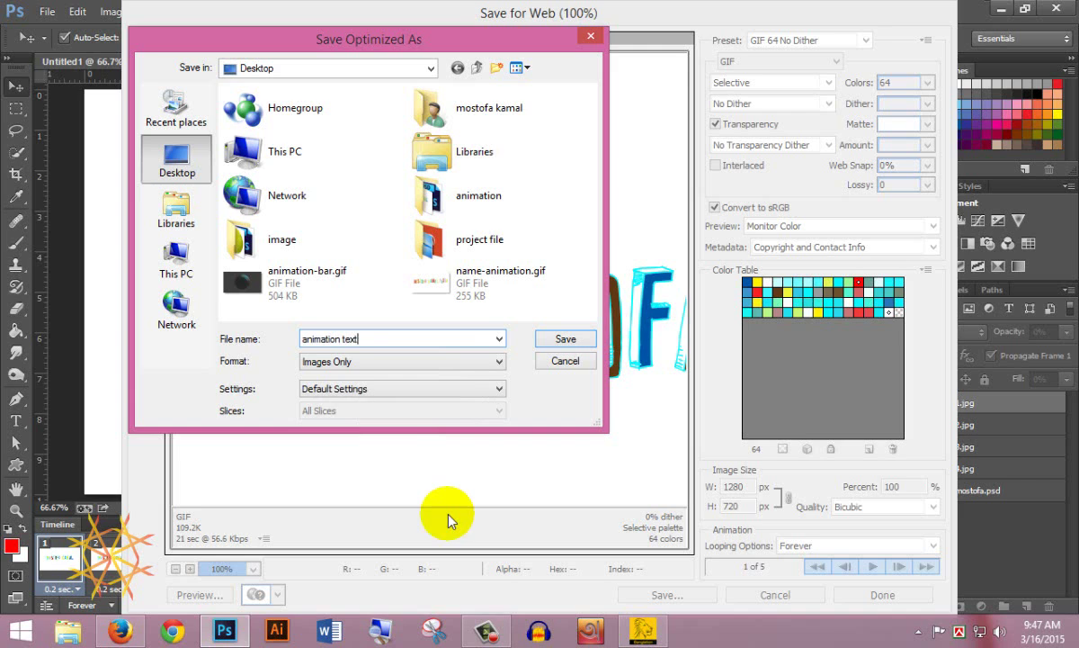
{"action": "key", "text": "Return"}
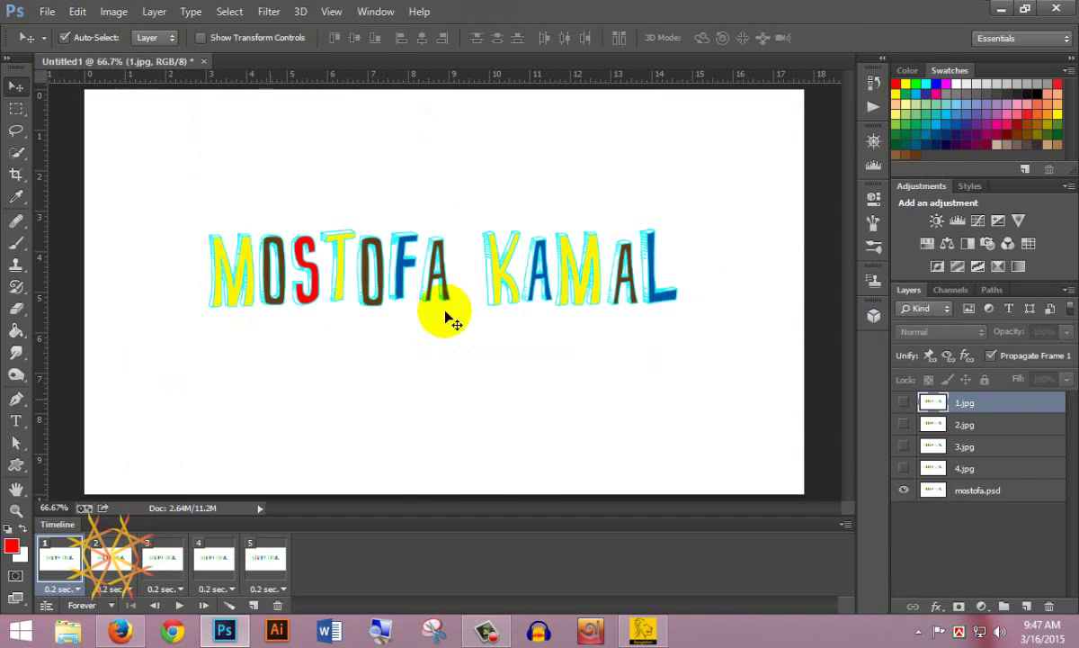
{"action": "key", "text": "super+d"}
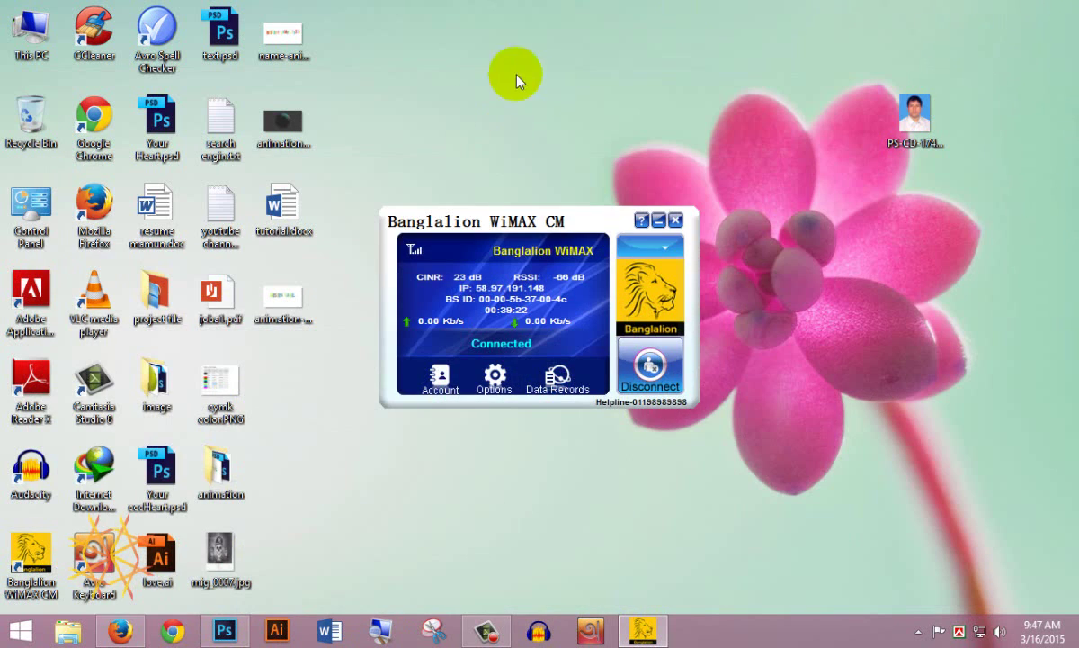
Open animation-text.gif from the Desktop in Internet Explorer
{"action": "right_click", "coordinate": [292, 322]}
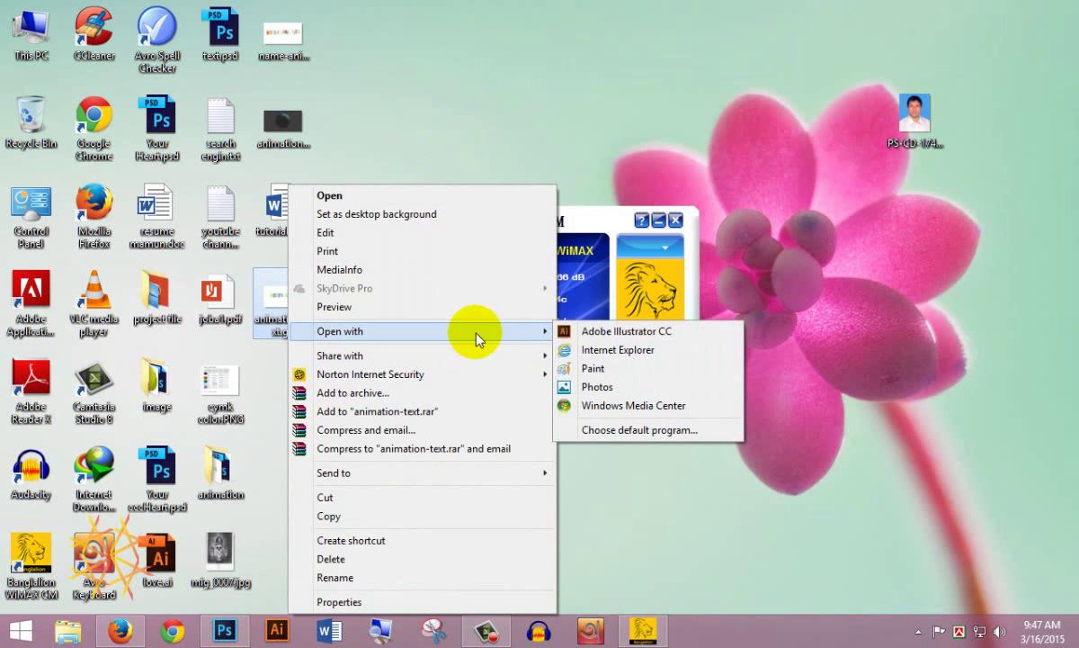
{"action": "mouse_move", "coordinate": [340, 331]}
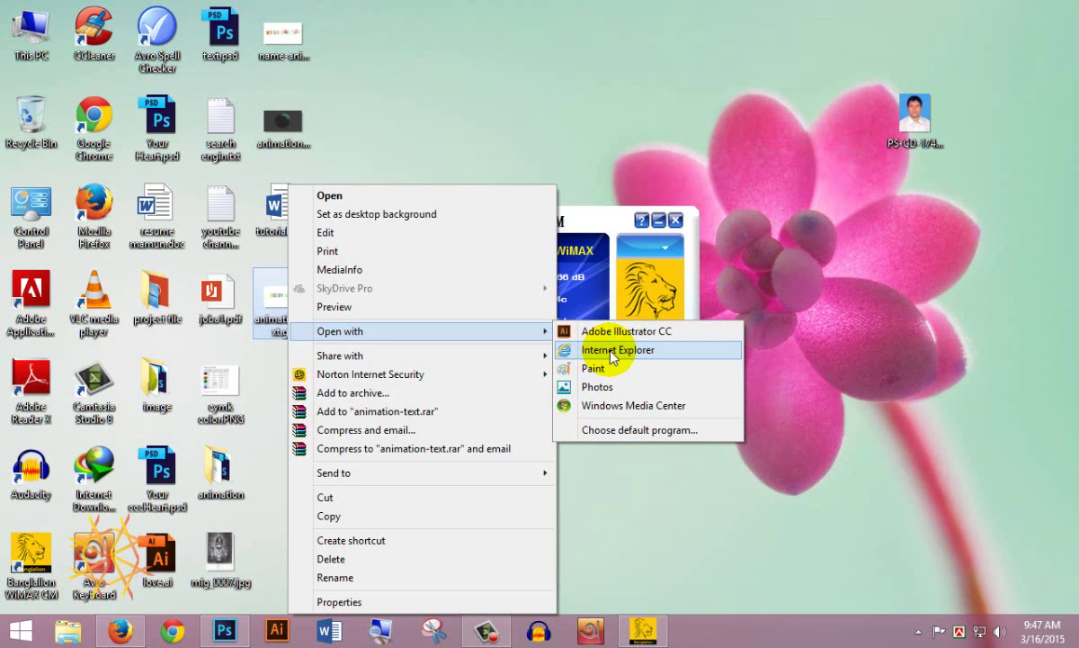
{"action": "left_click", "coordinate": [612, 350]}
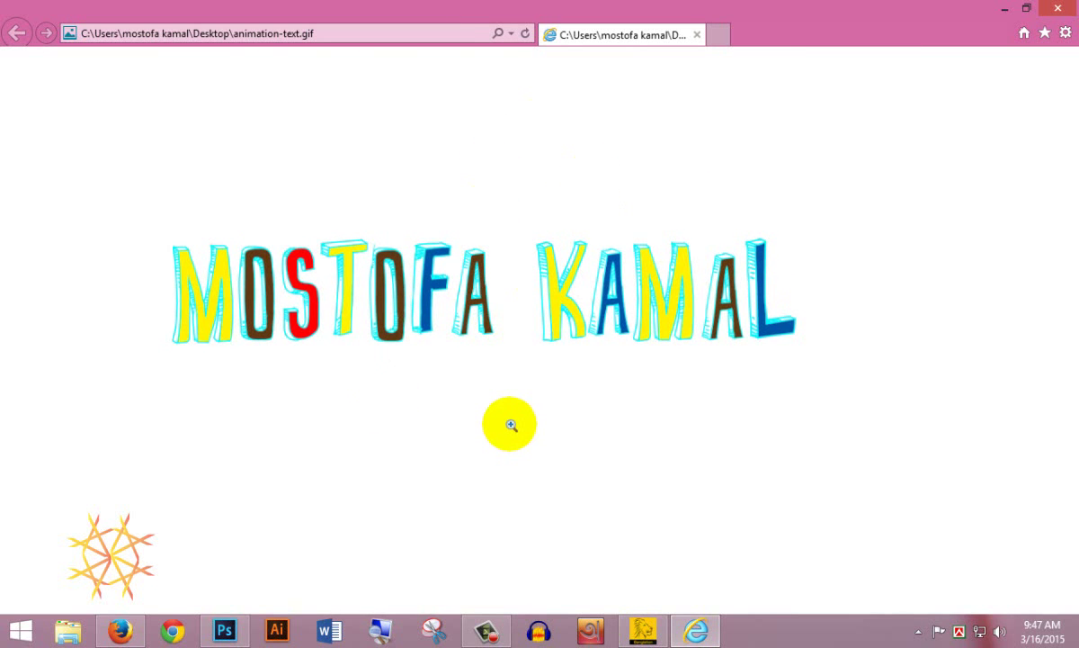